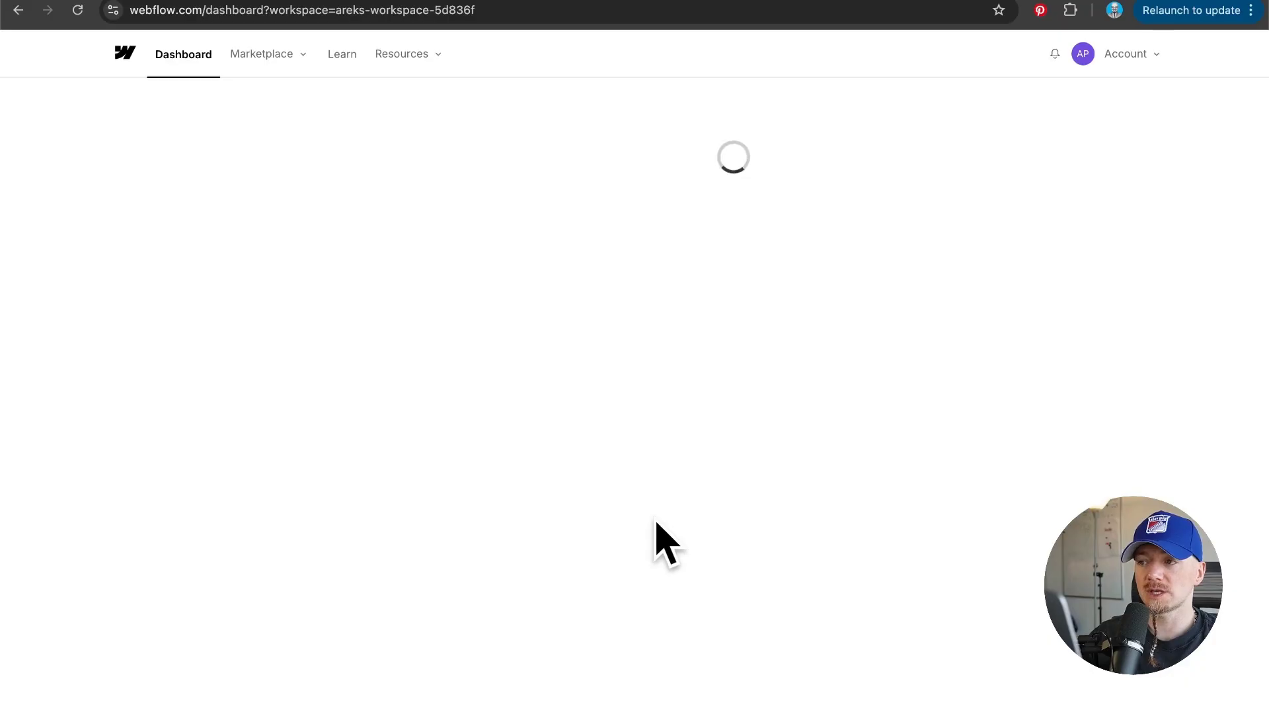
# - Start a new site using Webflow's AI Site Builder
pyautogui.click(1098, 104)
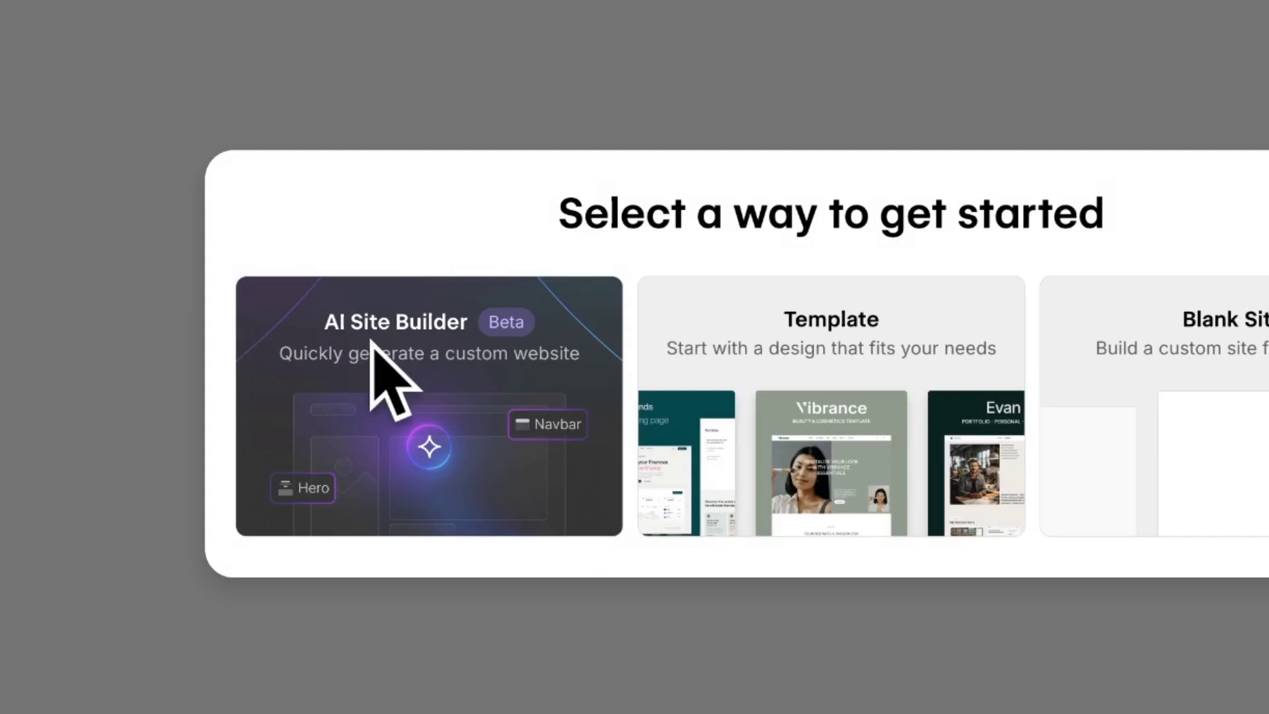
pyautogui.click(374, 347)
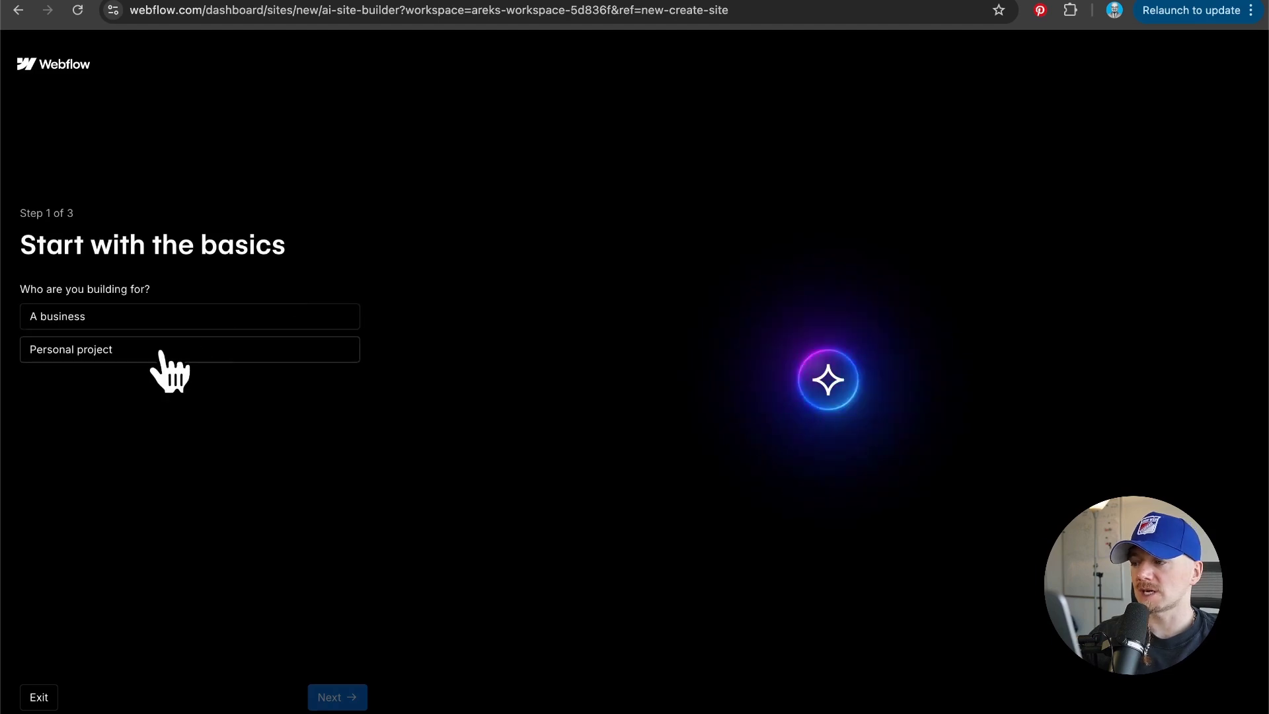
# - Describe the site as for a business: Brooklyn Punch, a boxing gym based in Brooklyn, NY
pyautogui.click(142, 321)
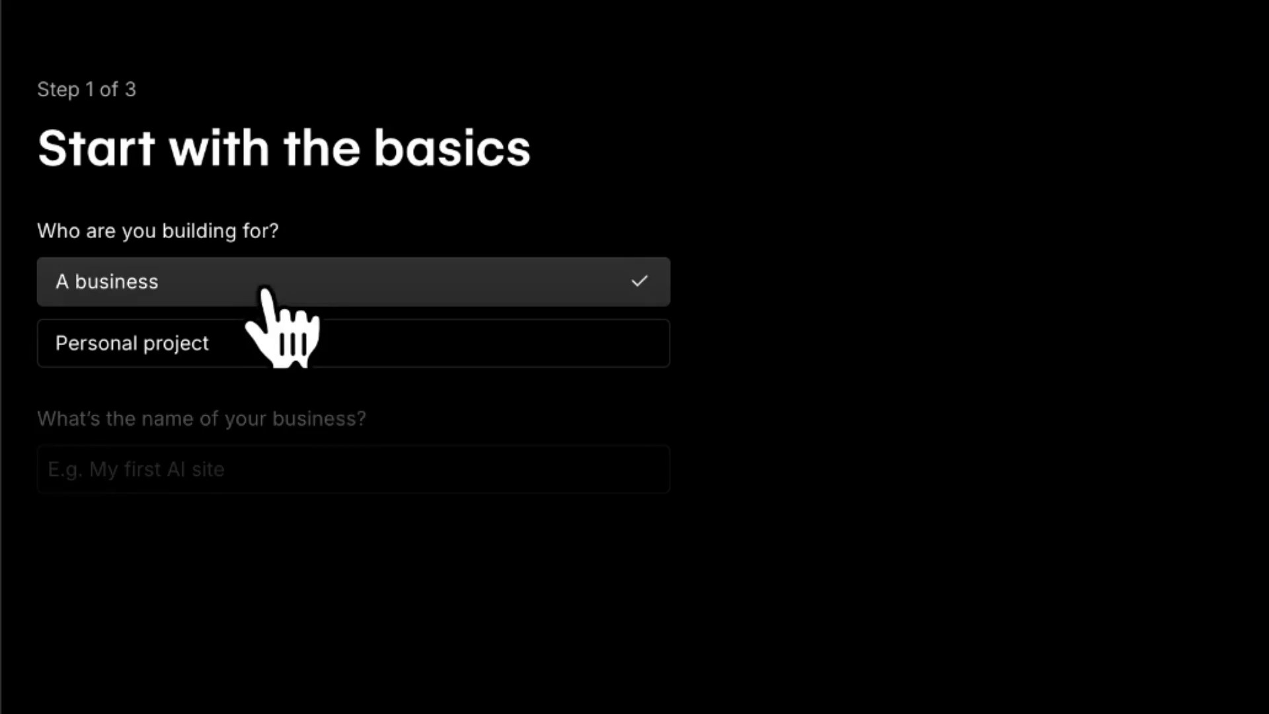
pyautogui.click(340, 476)
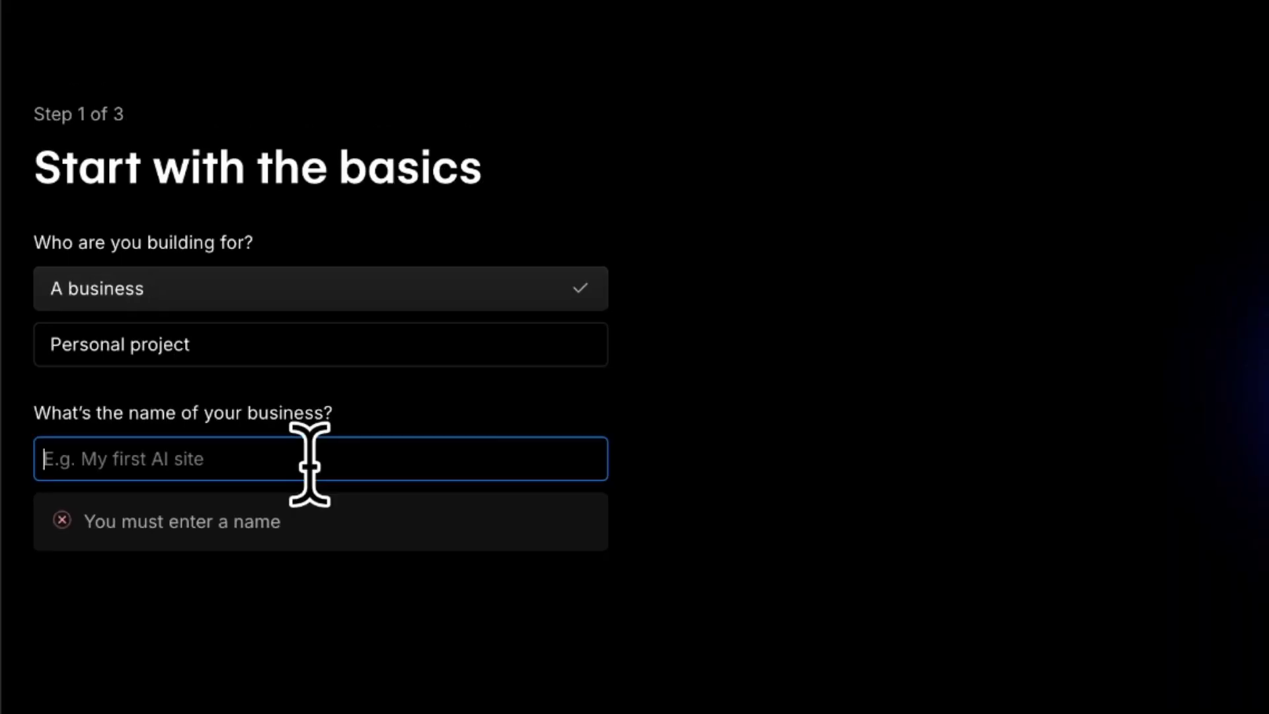
pyautogui.write('Bro')
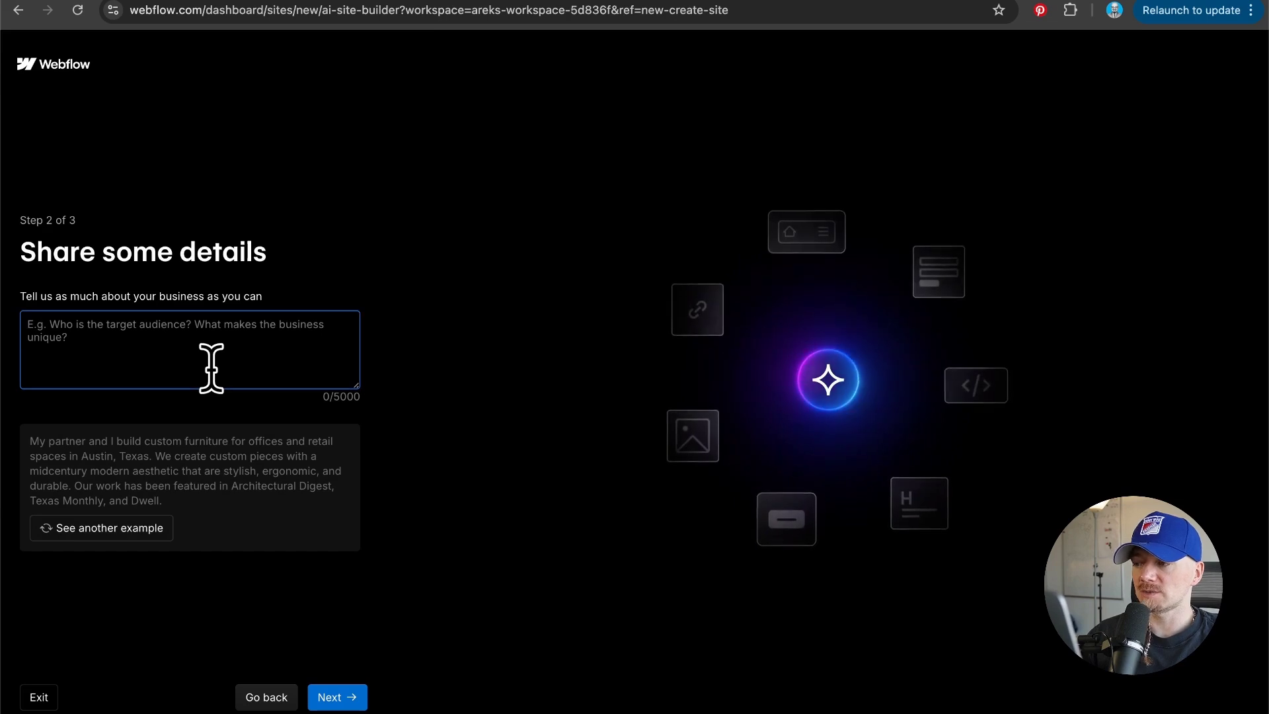
pyautogui.write('Broo')
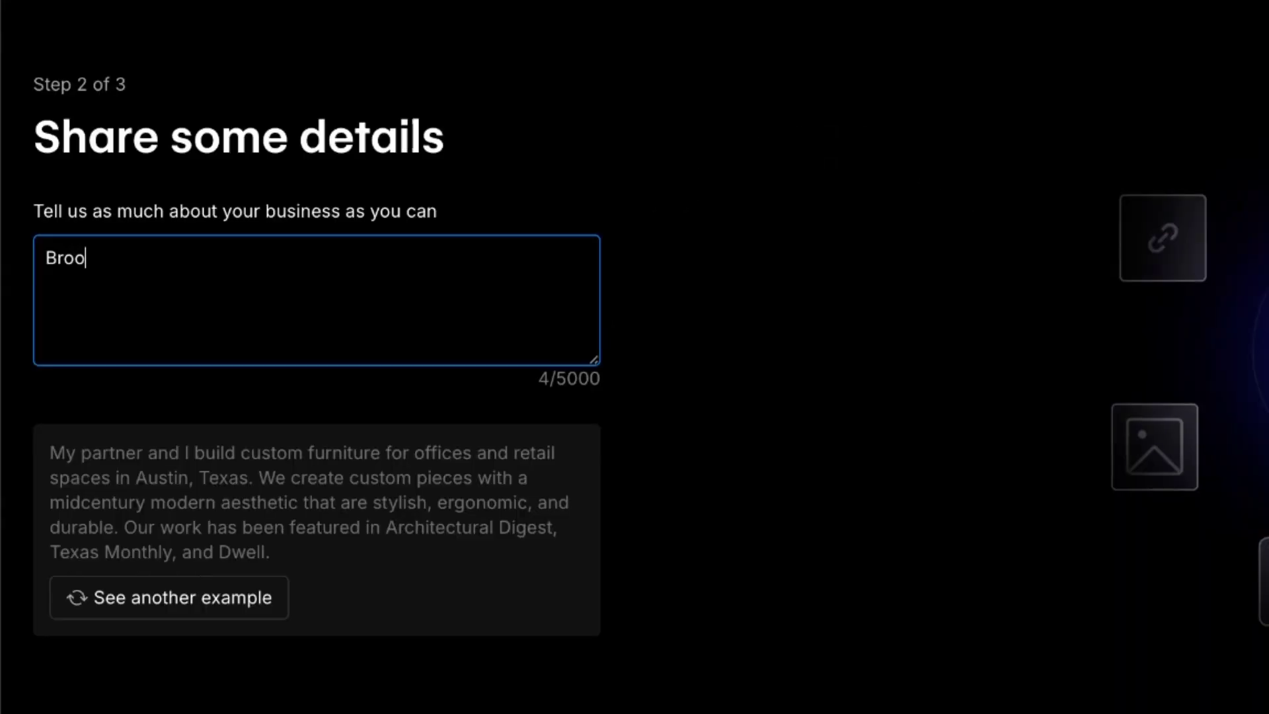
pyautogui.write('klyn Punch is aboxing ')
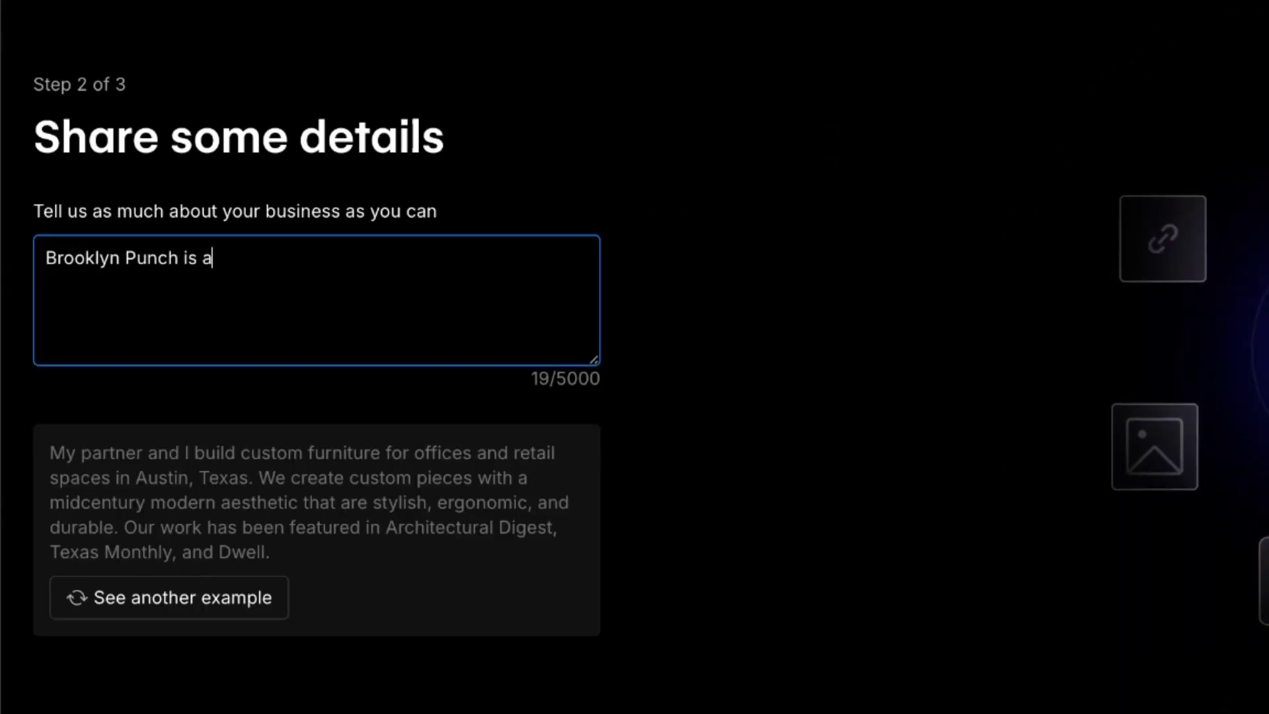
pyautogui.write('gym based in Brooklyn, NY offering group and')
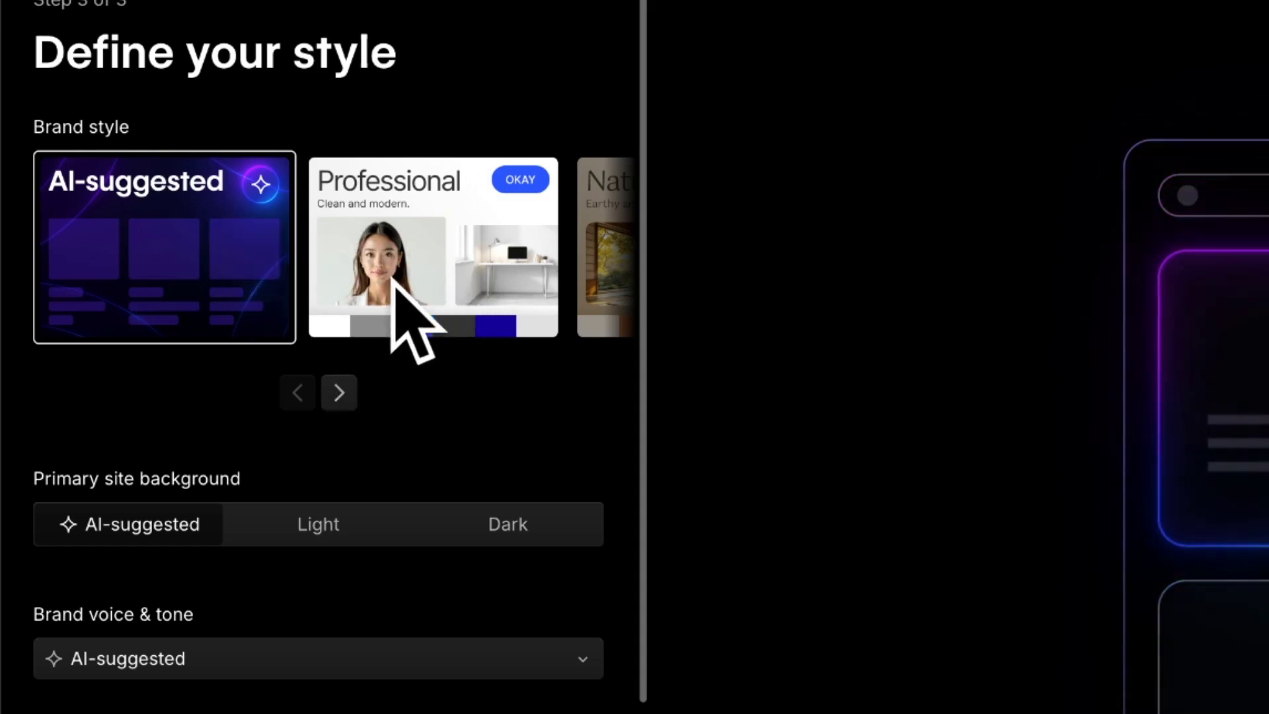
# - Browse through the available brand style options
pyautogui.click(339, 393)
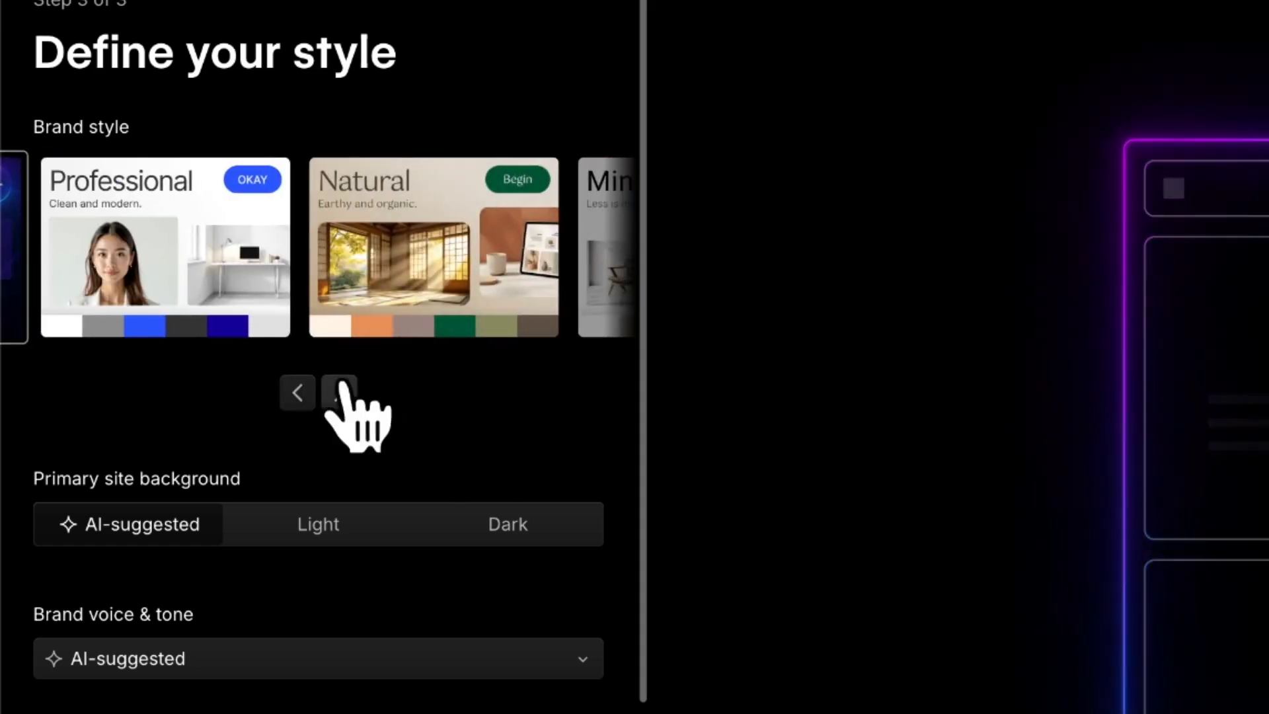
pyautogui.click(339, 393)
pyautogui.click(339, 393)
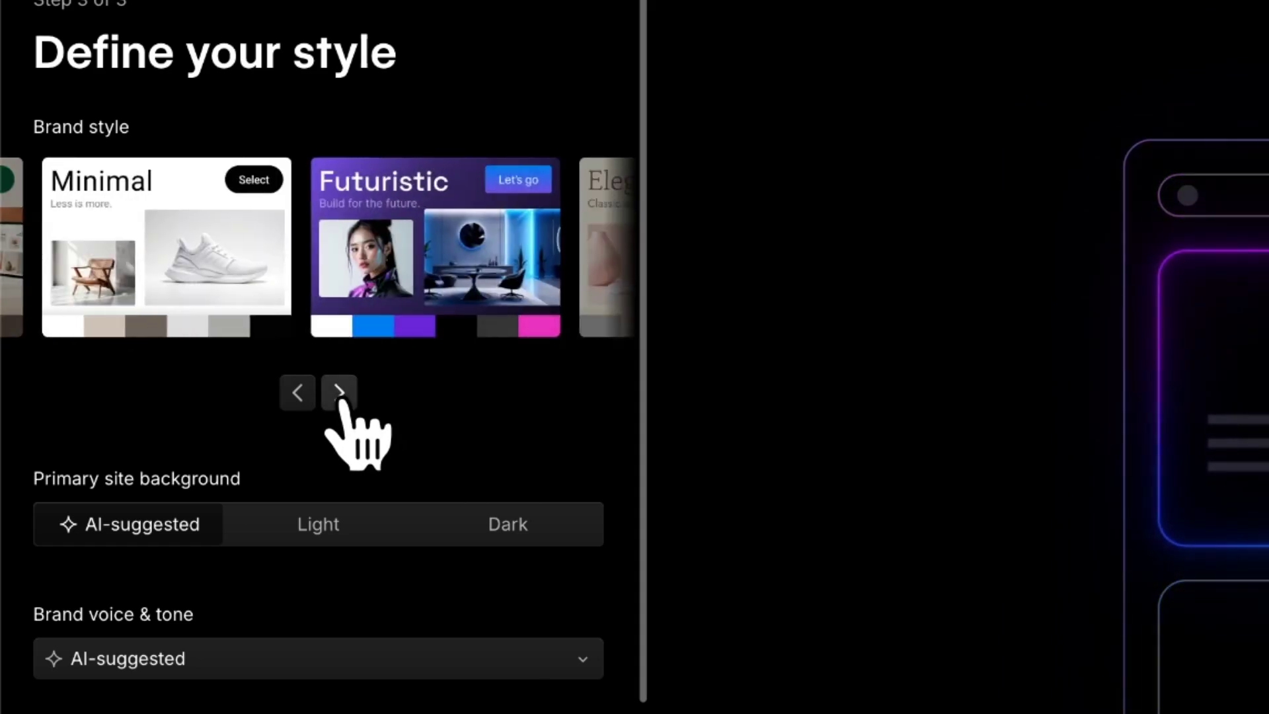
pyautogui.click(339, 393)
pyautogui.click(339, 393)
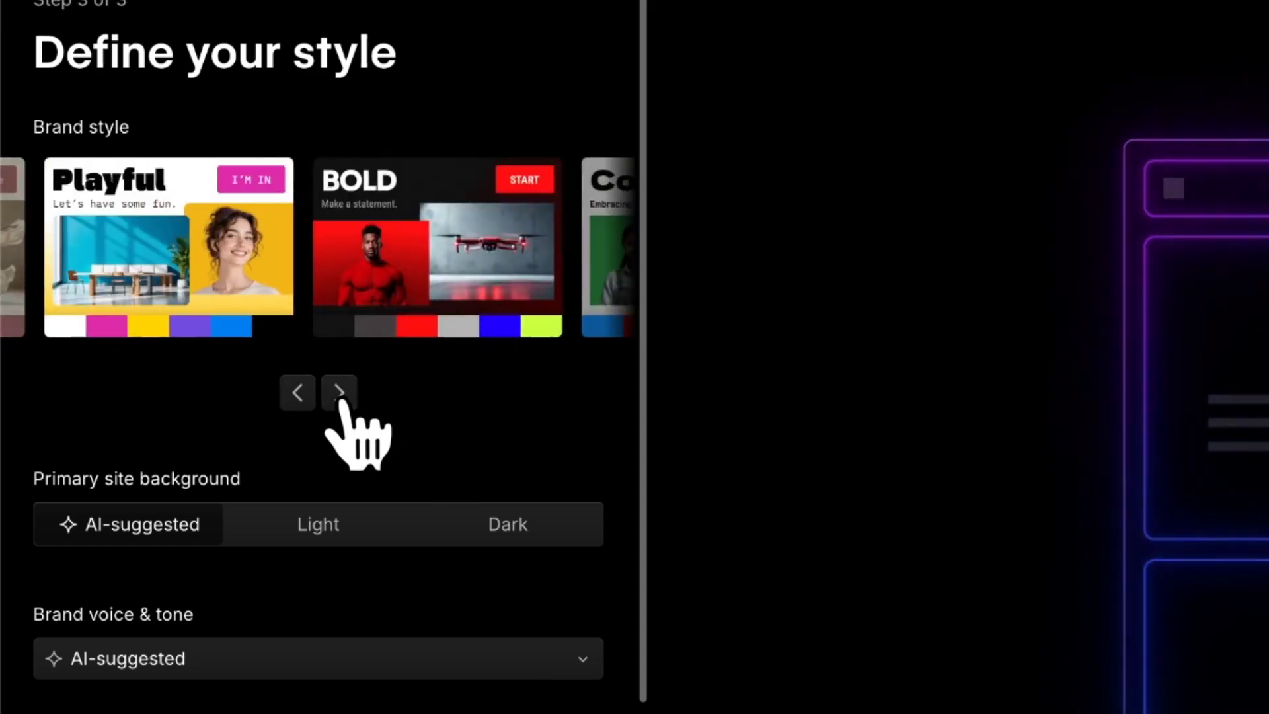
pyautogui.click(339, 393)
pyautogui.click(339, 392)
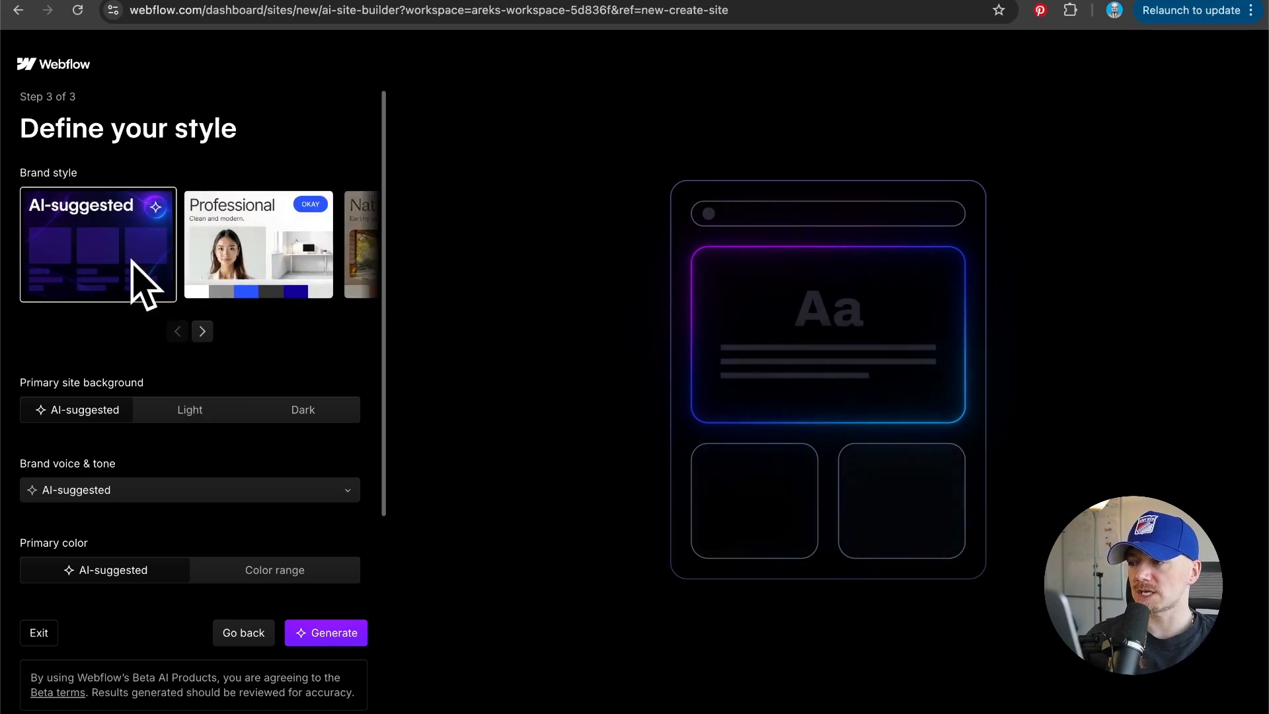
pyautogui.scroll(-3, 232, 371)
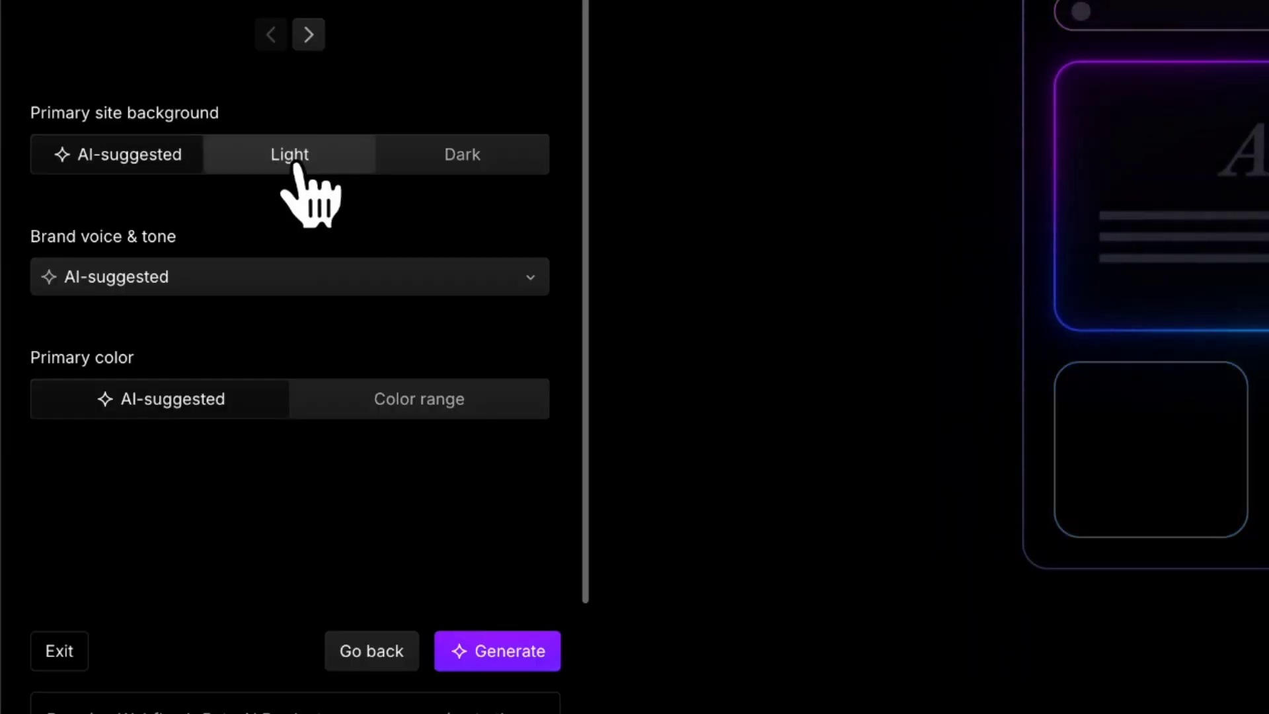
# - Choose a light background with red as the primary colour, then generate the site
pyautogui.click(296, 165)
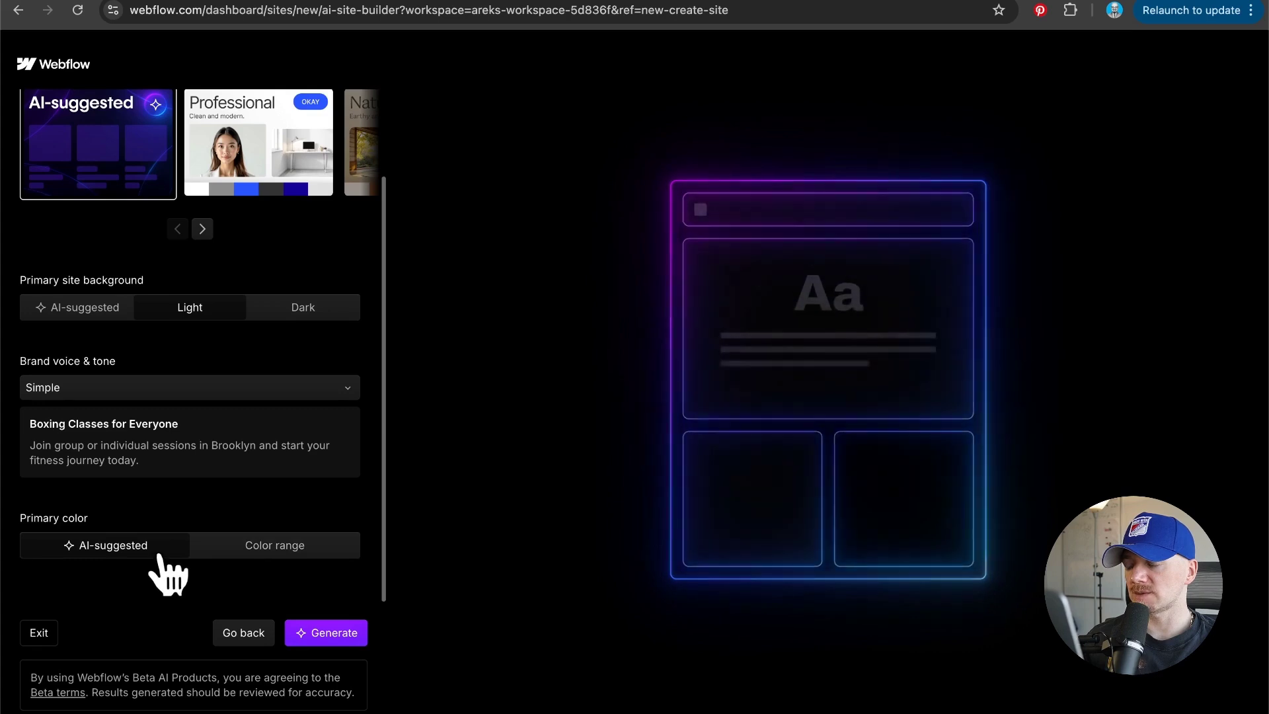
pyautogui.click(236, 548)
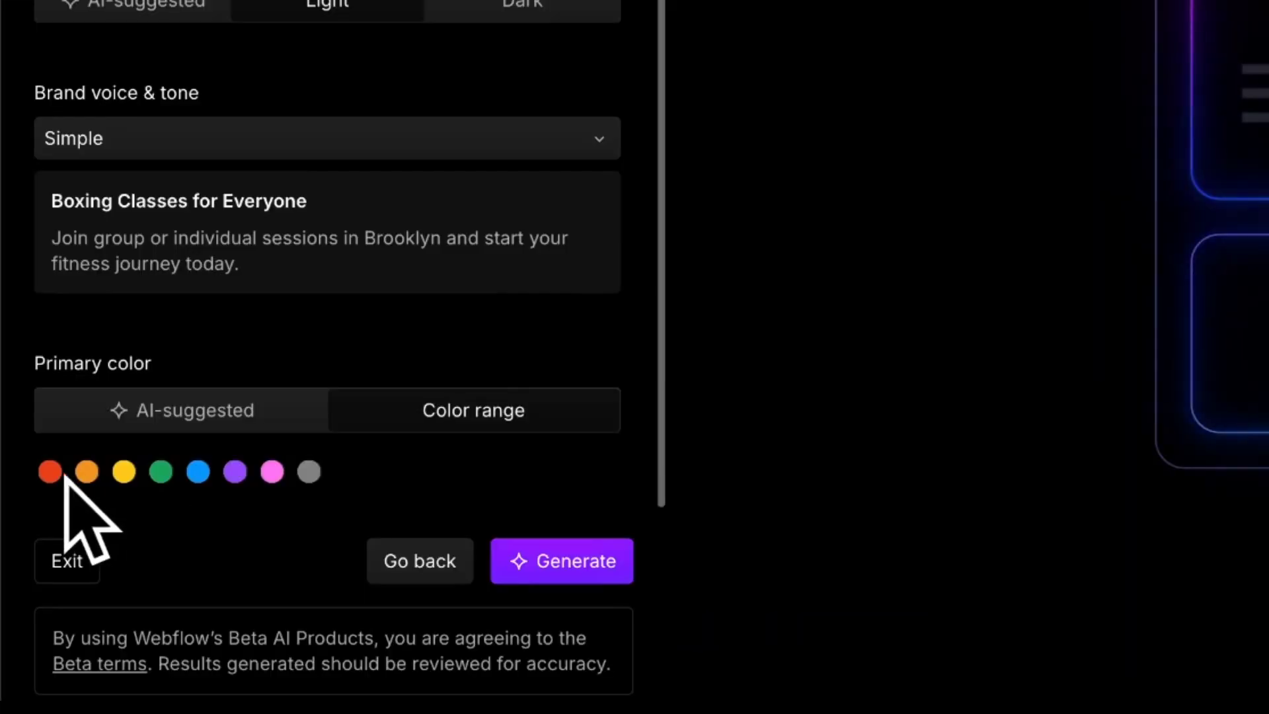
pyautogui.click(28, 582)
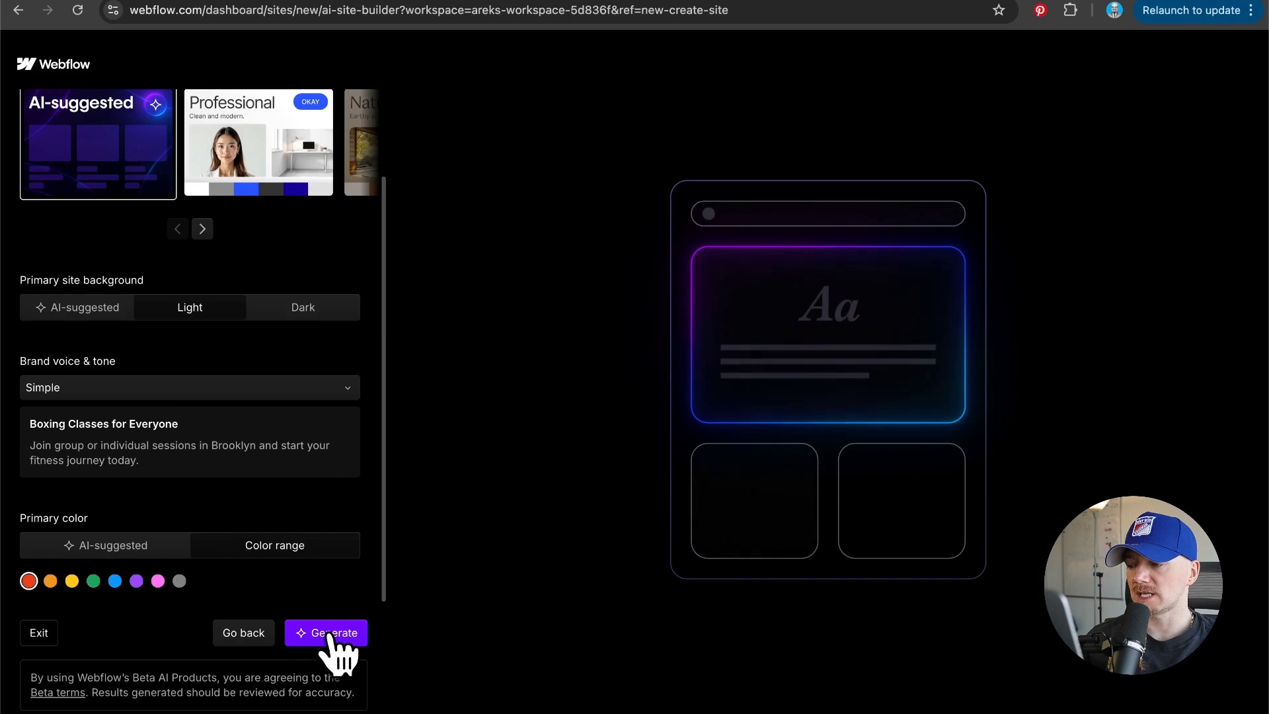
pyautogui.click(330, 635)
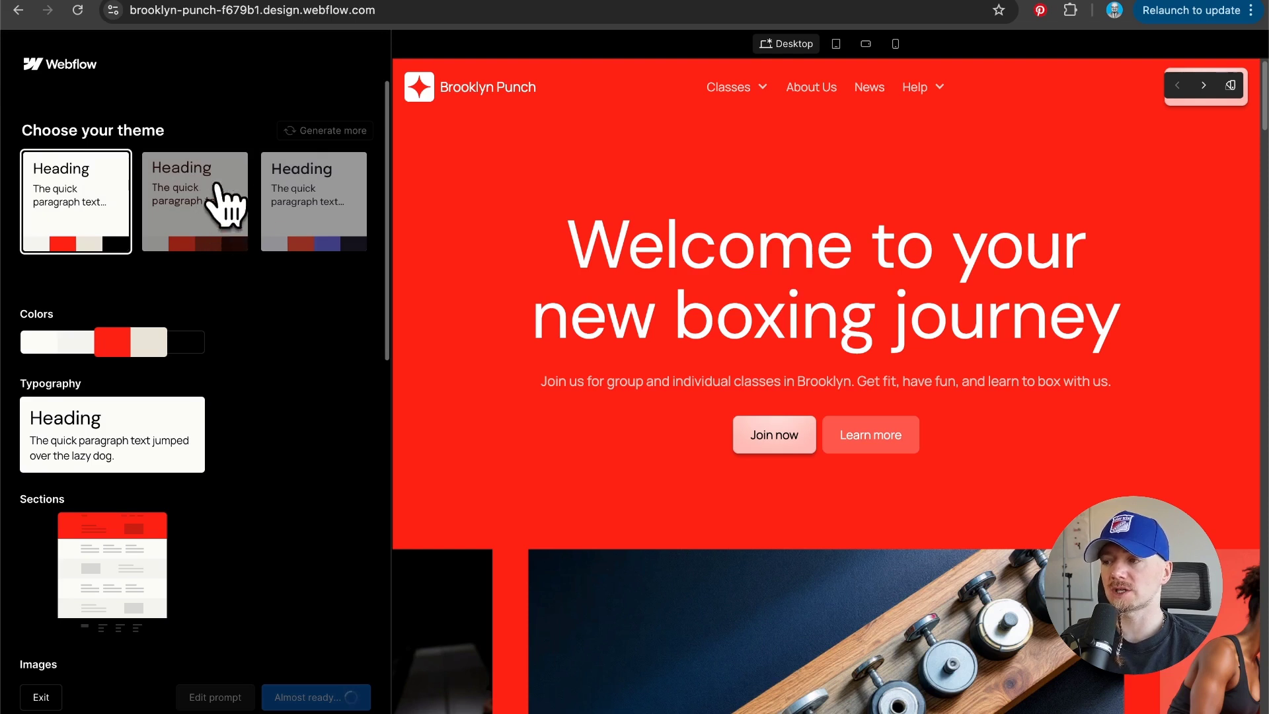
# - Preview the second generated theme, then keep the first red, cream and black theme
pyautogui.click(217, 142)
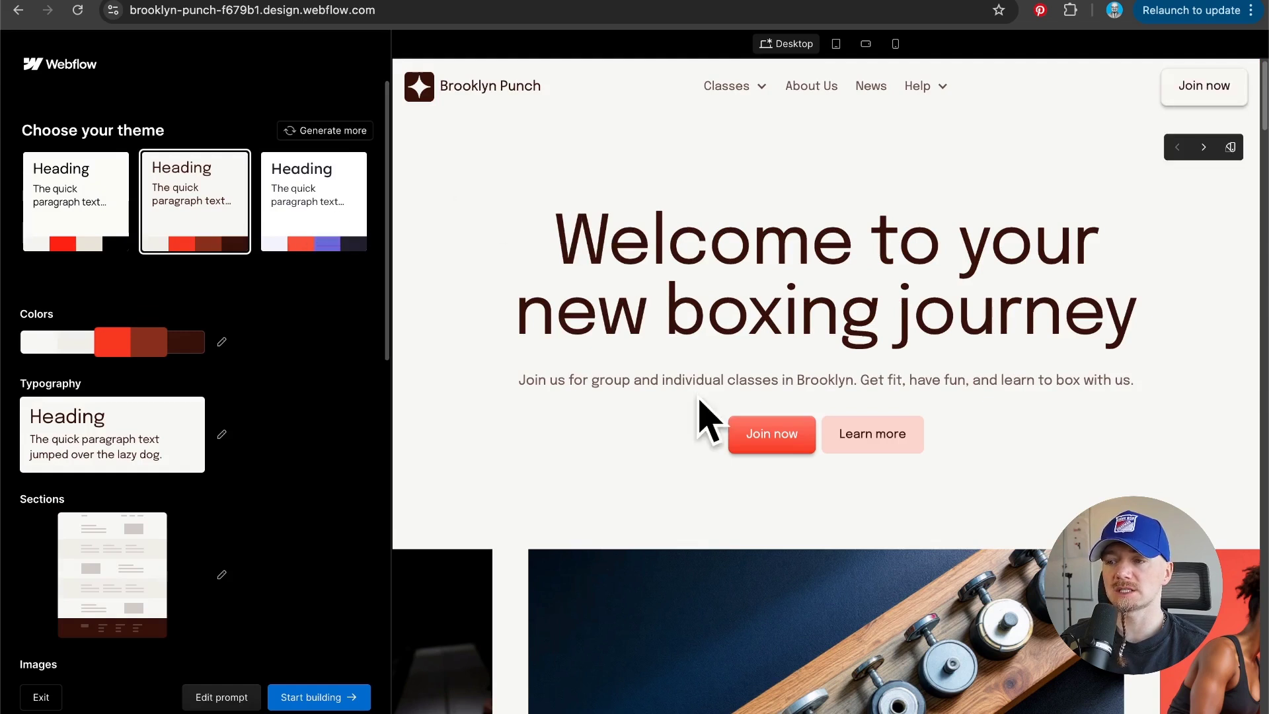
pyautogui.scroll(-15, 700, 400)
pyautogui.scroll(-10, 710, 344)
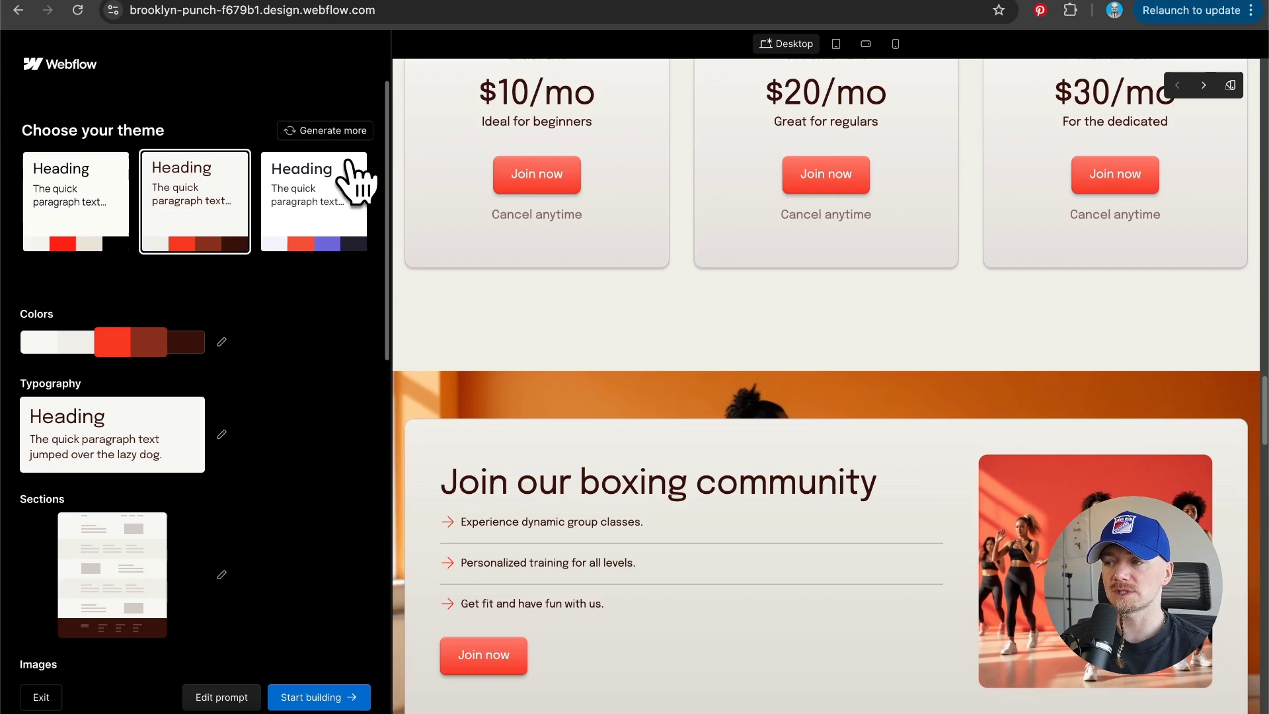
pyautogui.click(98, 224)
pyautogui.scroll(-1, 233, 222)
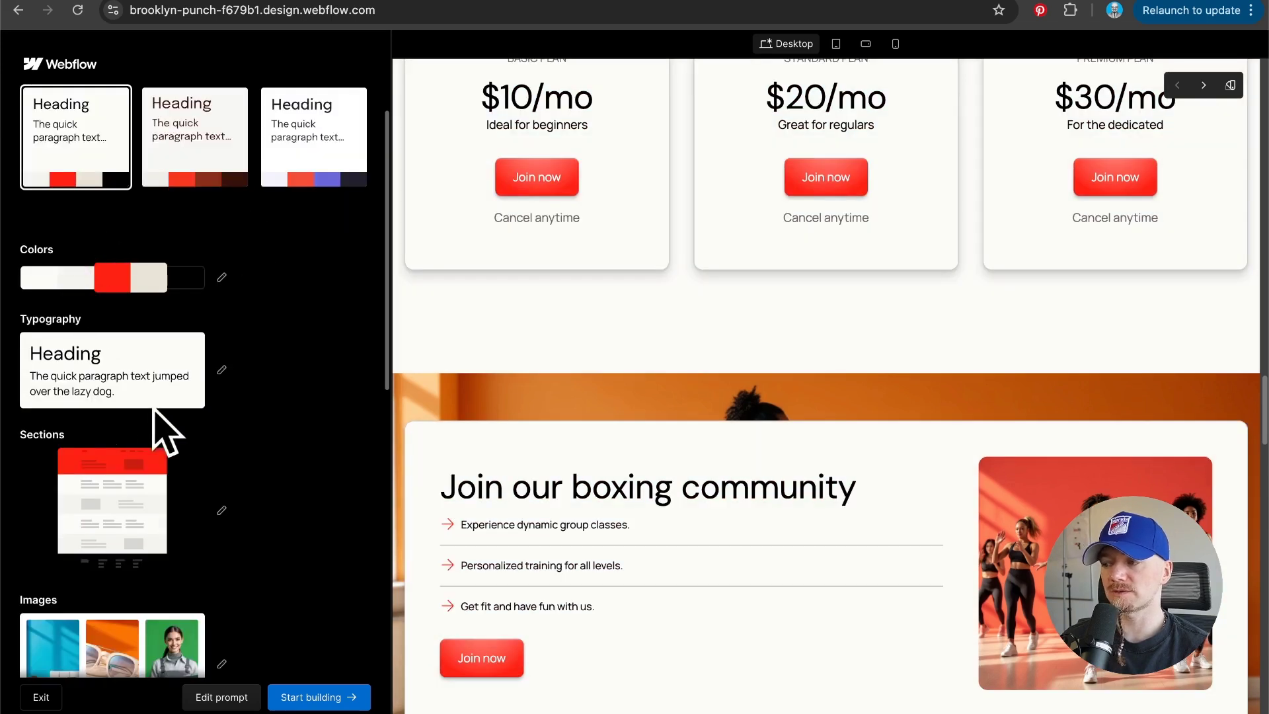
pyautogui.click(221, 277)
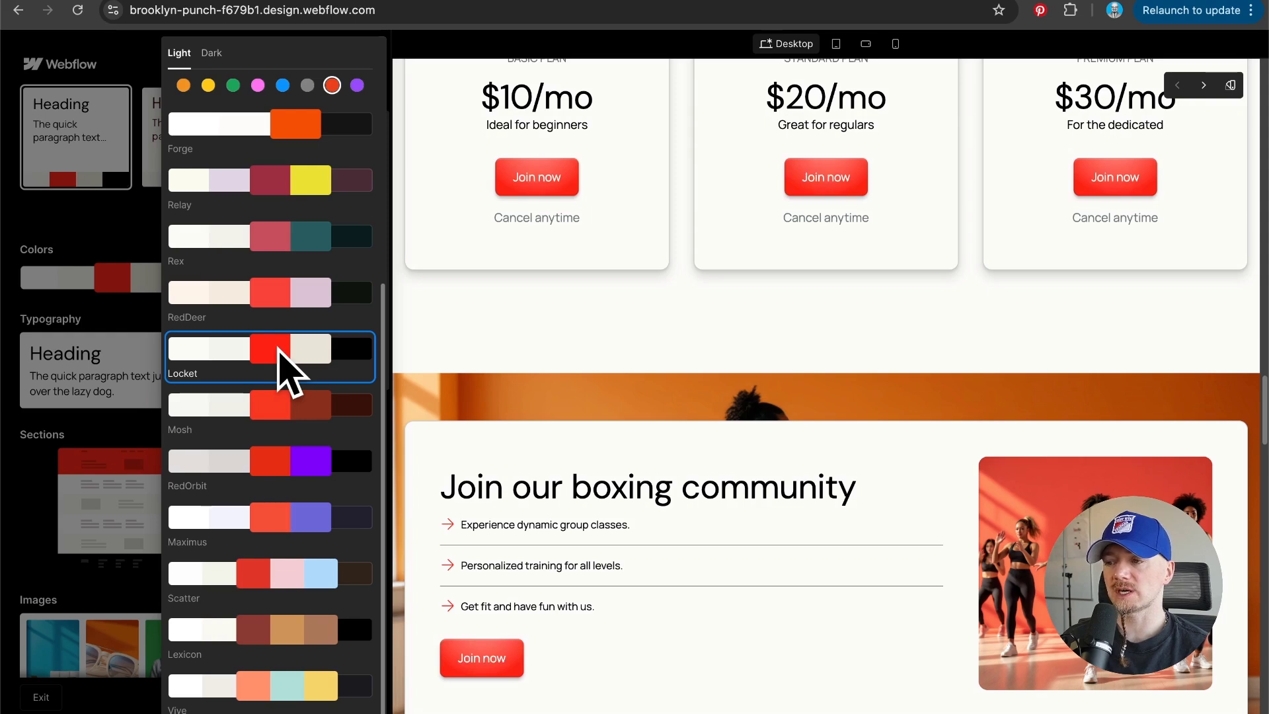
# - Check the red swatch of the Brooklyn Punch logo in Illustrator
pyautogui.press('super+Tab')
pyautogui.click(701, 347)
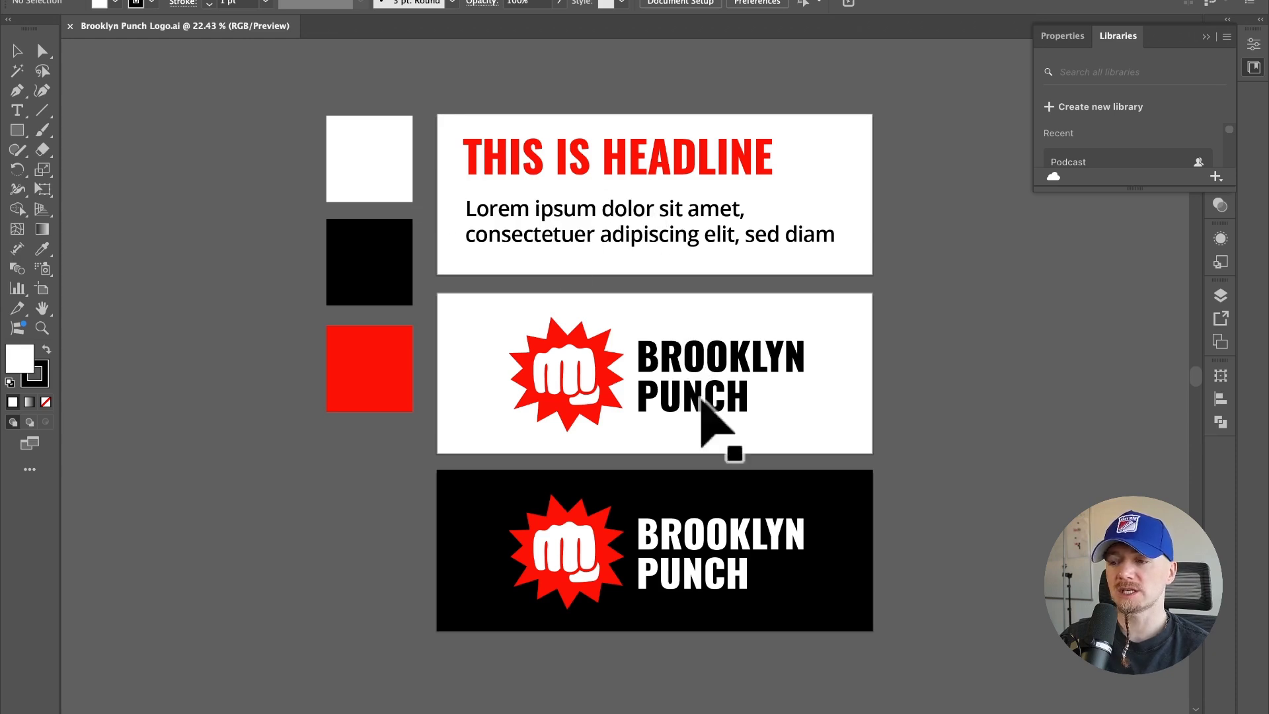
pyautogui.click(346, 343)
# - Back in Webflow, keep the Locket red, cream and black palette and close the list
pyautogui.press('super+Tab')
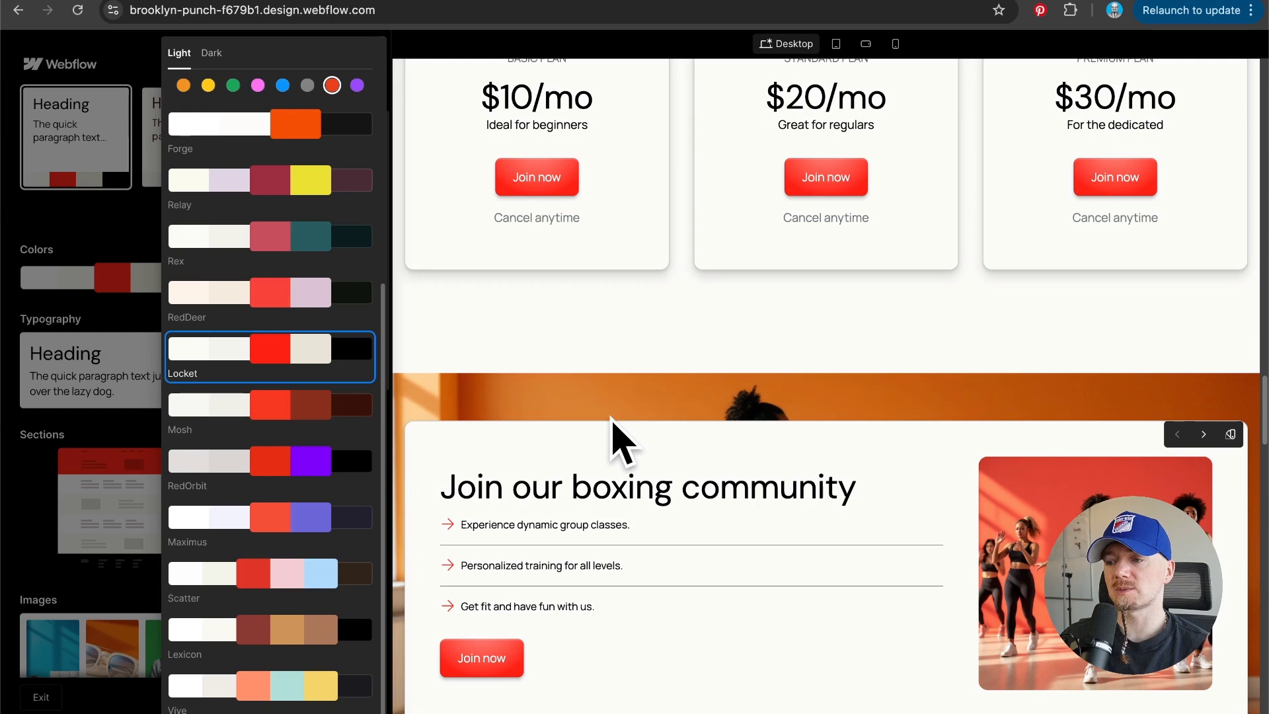
pyautogui.press('super+Tab')
pyautogui.press('super+Tab')
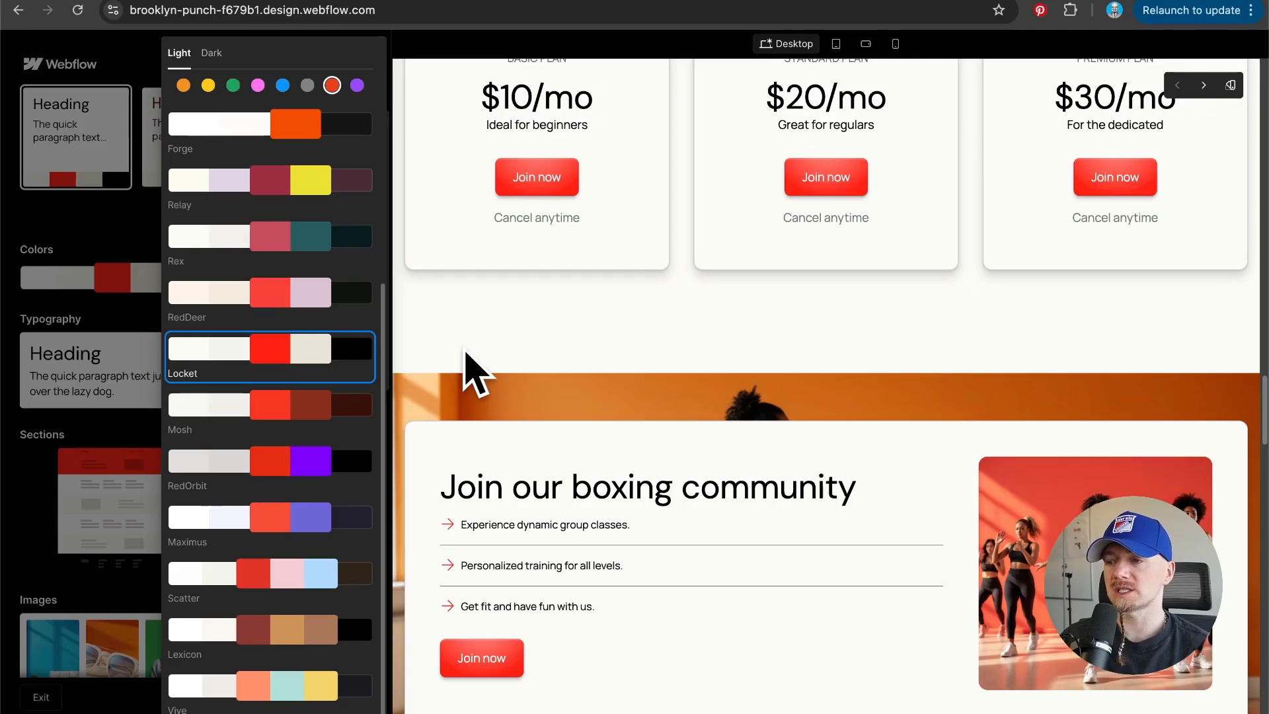
pyautogui.scroll(15, 503, 387)
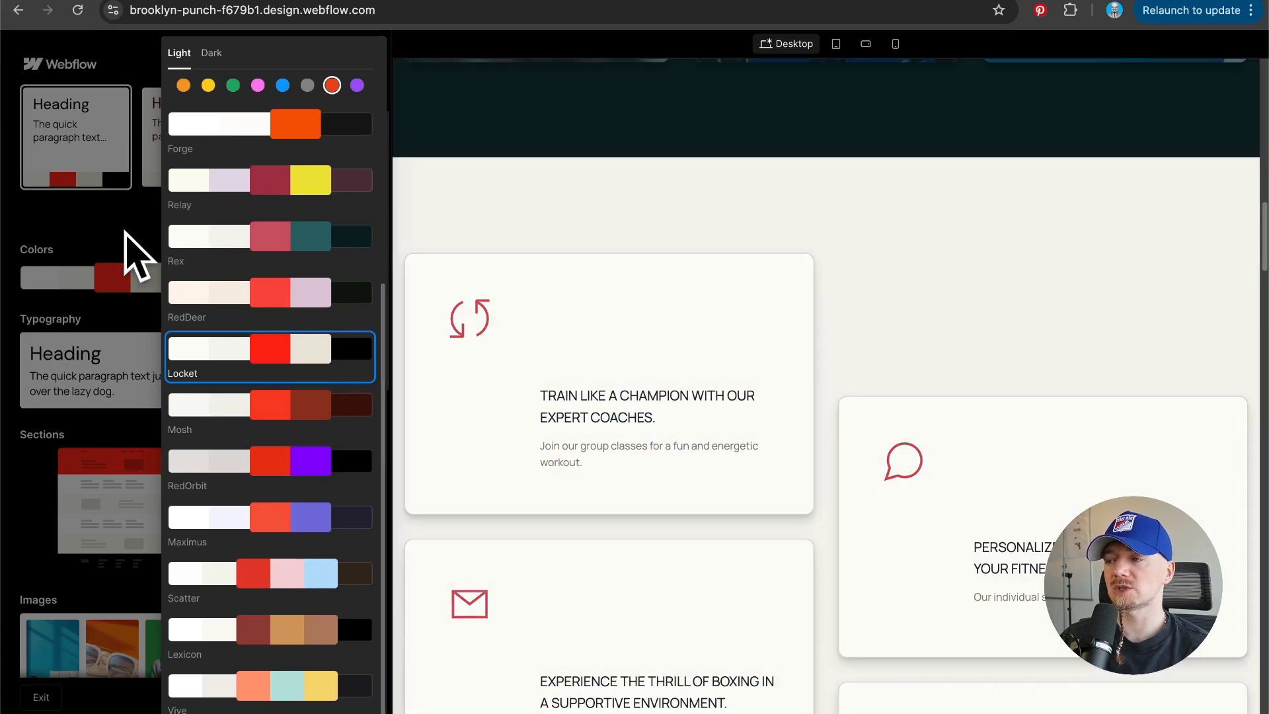
pyautogui.click(125, 232)
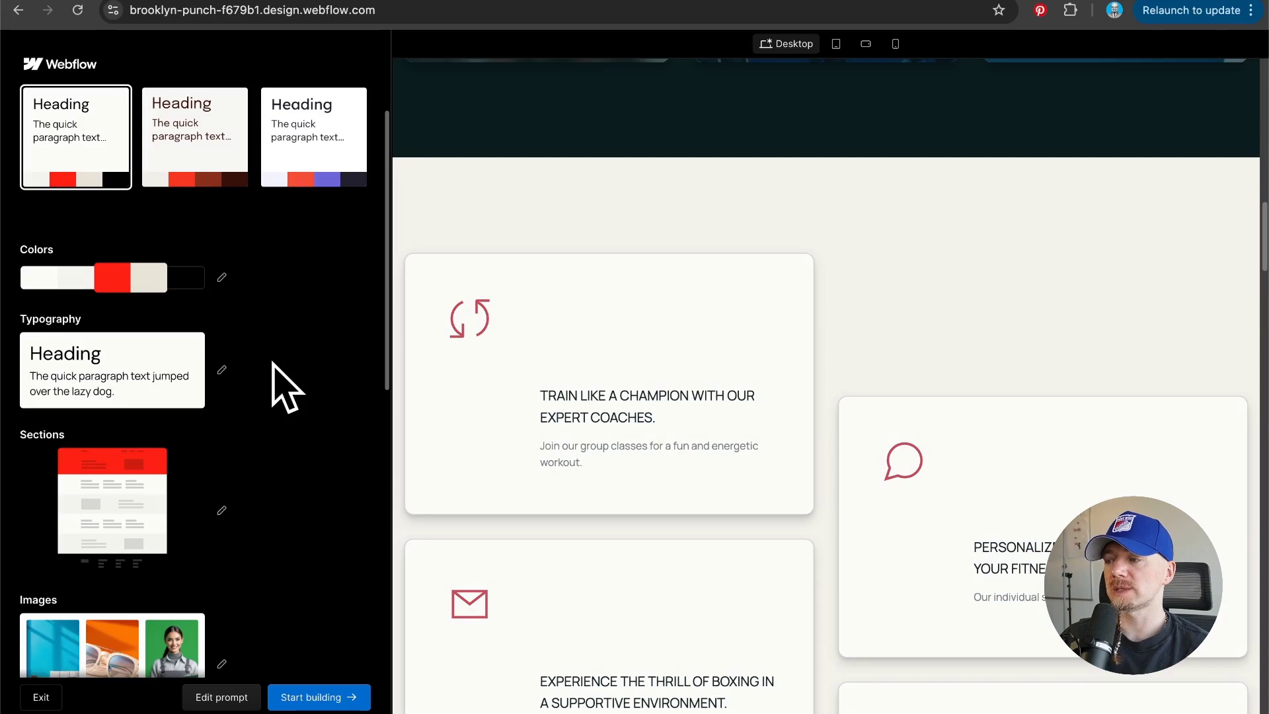
pyautogui.scroll(-5, 281, 387)
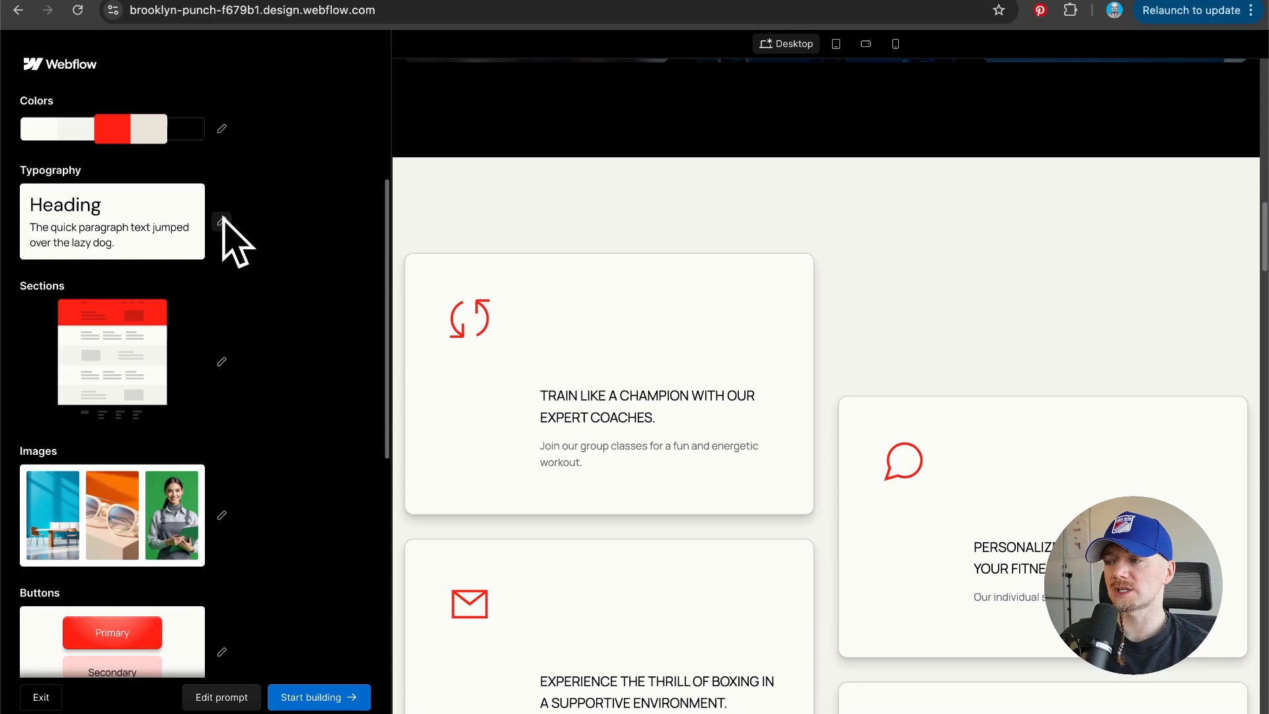
# - Apply the Anton headings / Roboto body font pairing to the site
pyautogui.click(222, 221)
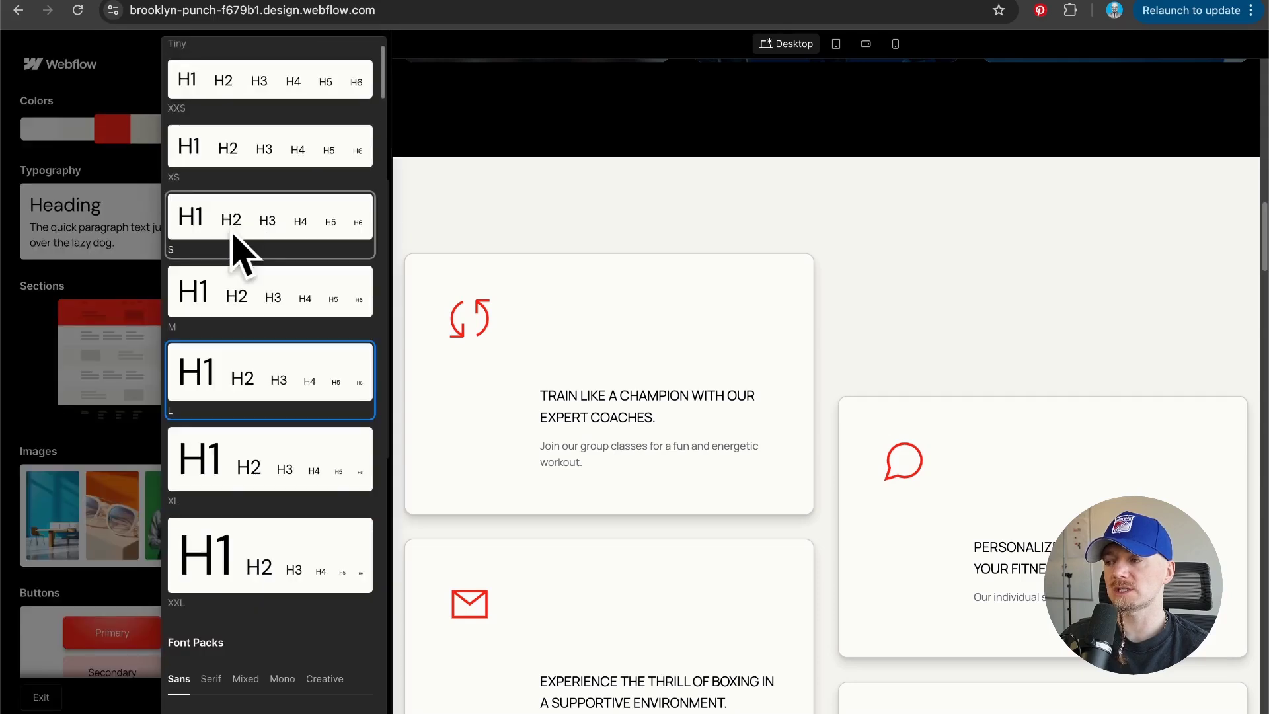
pyautogui.scroll(-10, 291, 629)
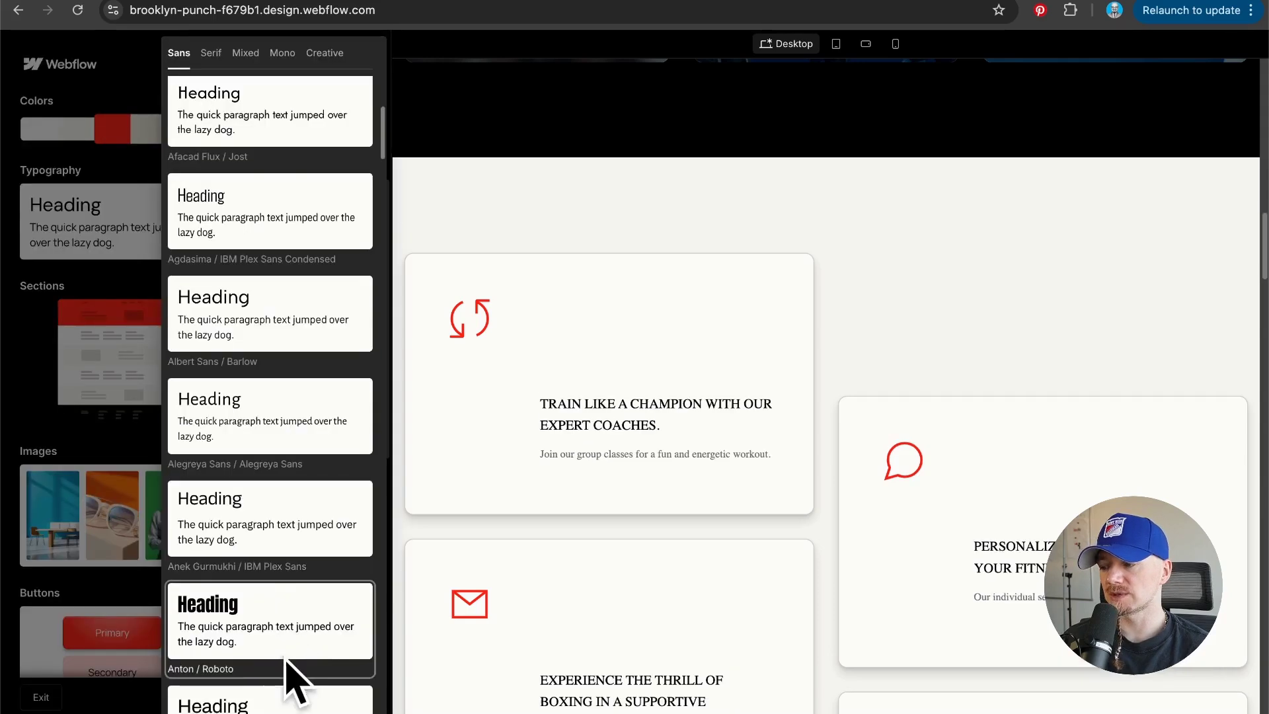
pyautogui.click(236, 638)
pyautogui.click(209, 53)
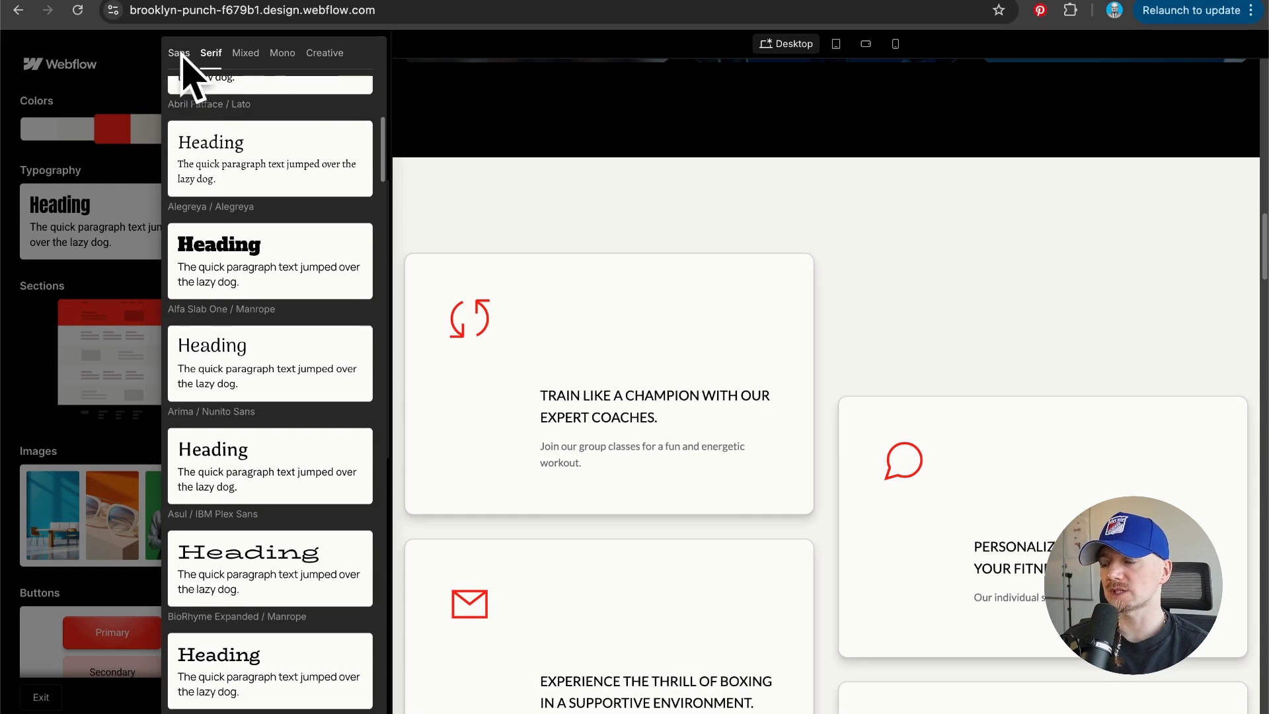
pyautogui.scroll(-5, 205, 430)
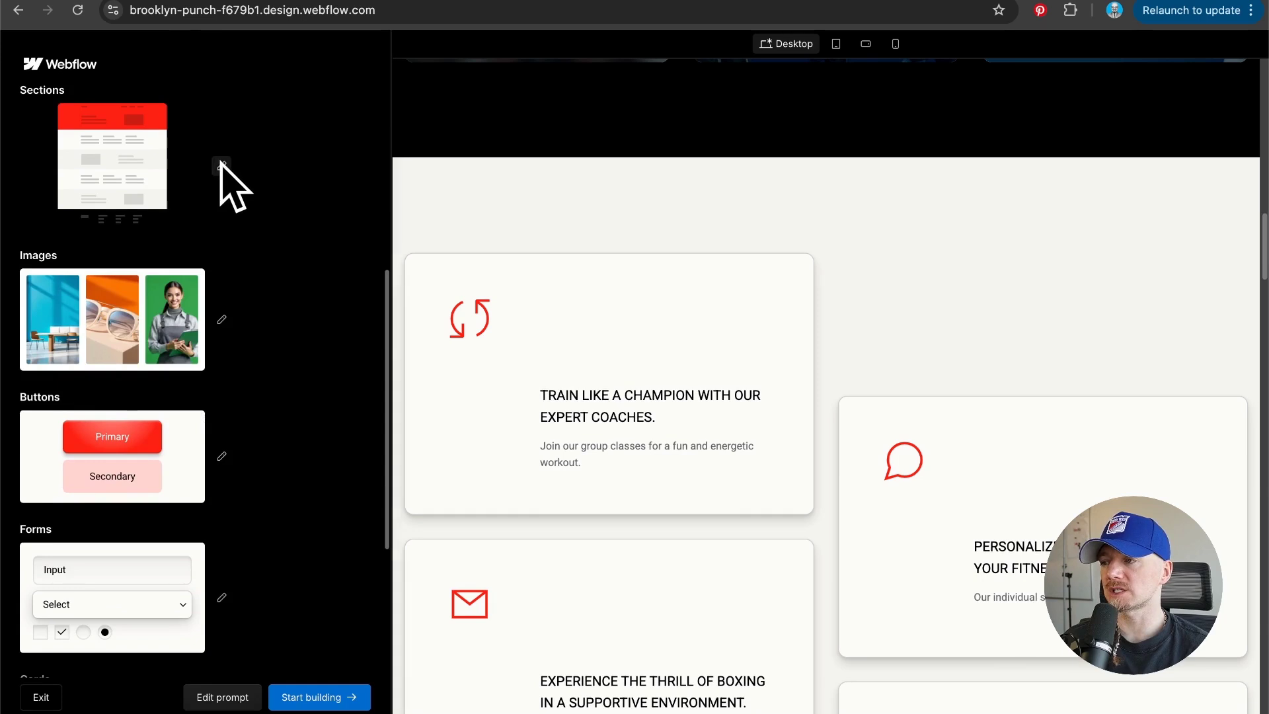
pyautogui.click(221, 165)
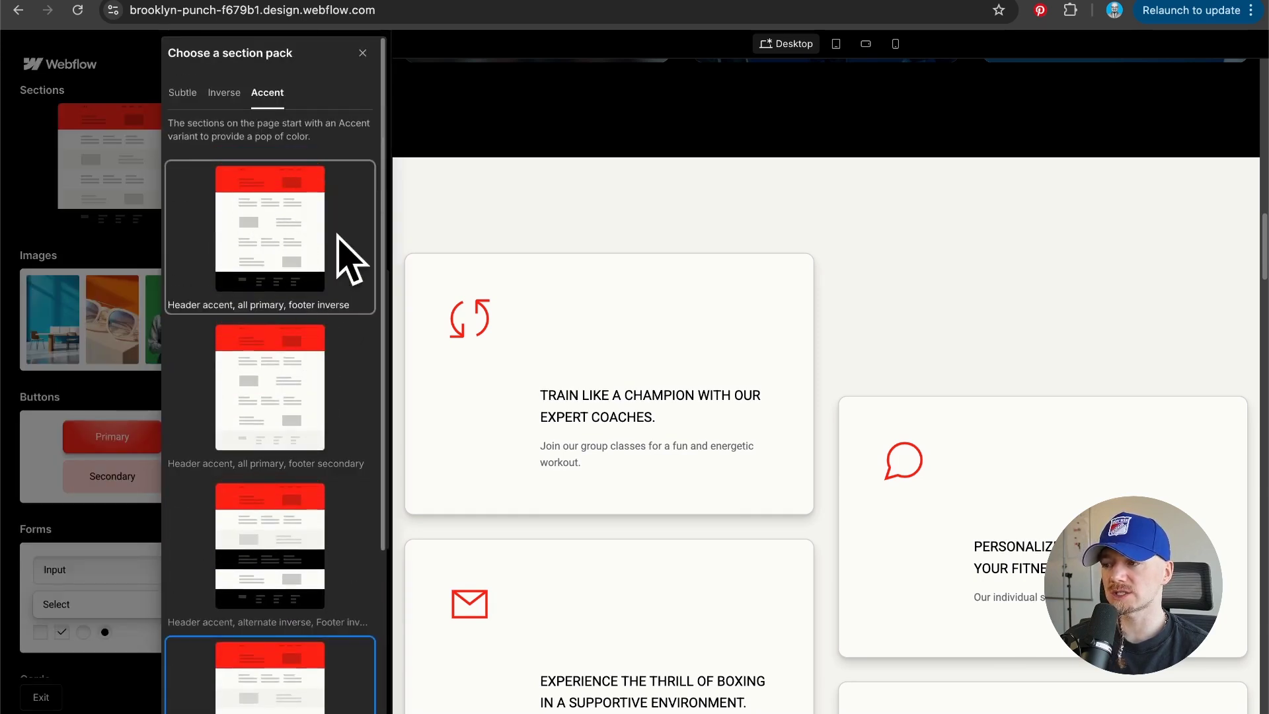
# - Review the Accent pack's alternating dark sections and switch the contact section to its next layout
pyautogui.scroll(-2, 335, 230)
pyautogui.scroll(-3, 307, 204)
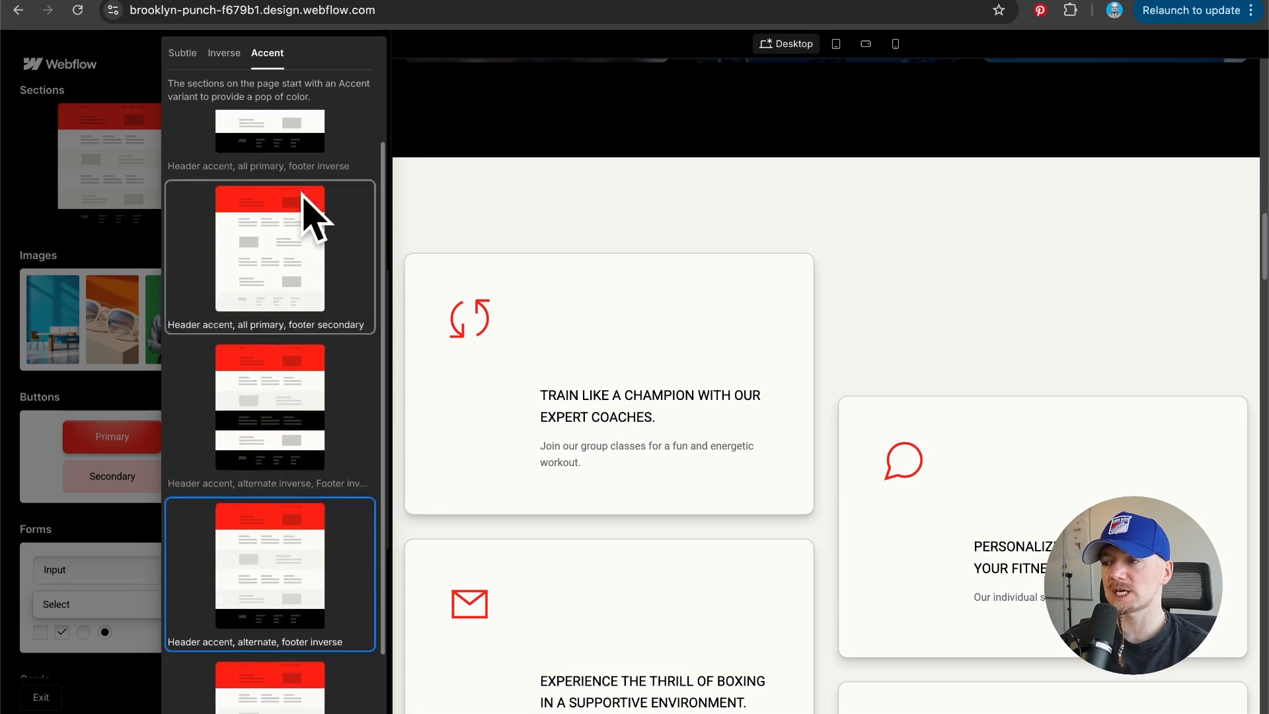
pyautogui.scroll(-3, 322, 388)
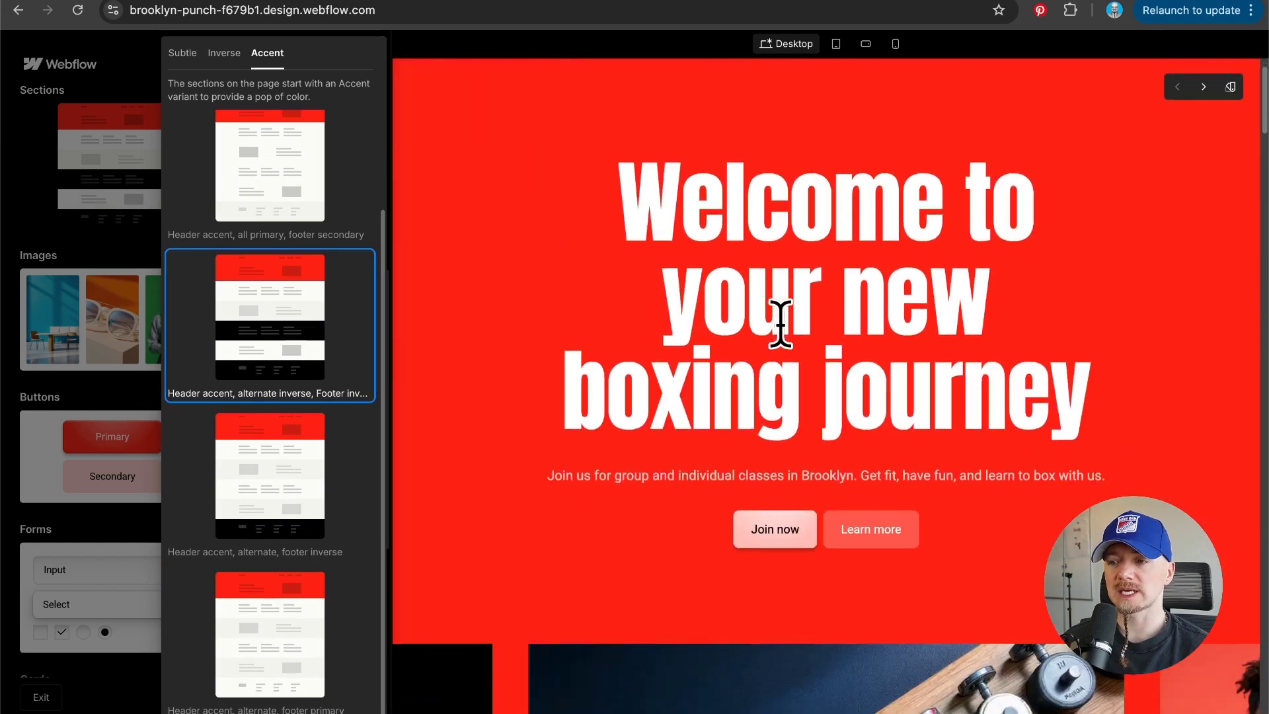
pyautogui.scroll(-15, 821, 338)
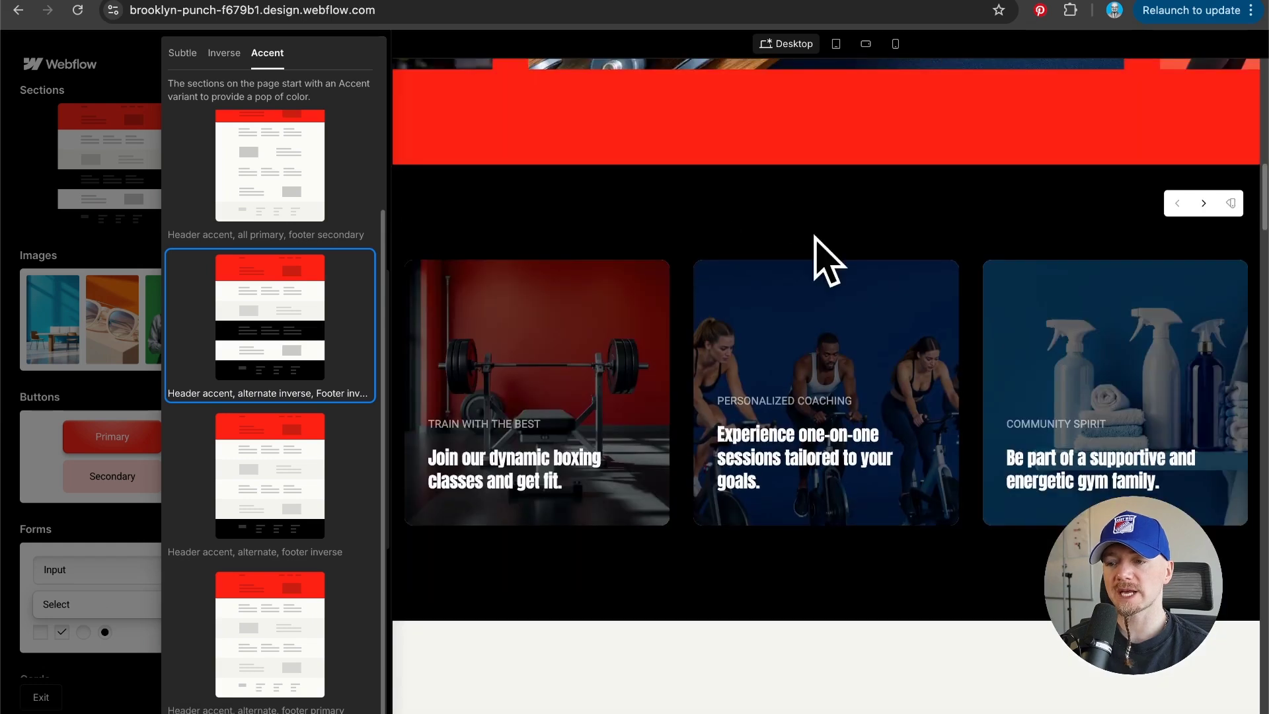
pyautogui.scroll(-20, 822, 265)
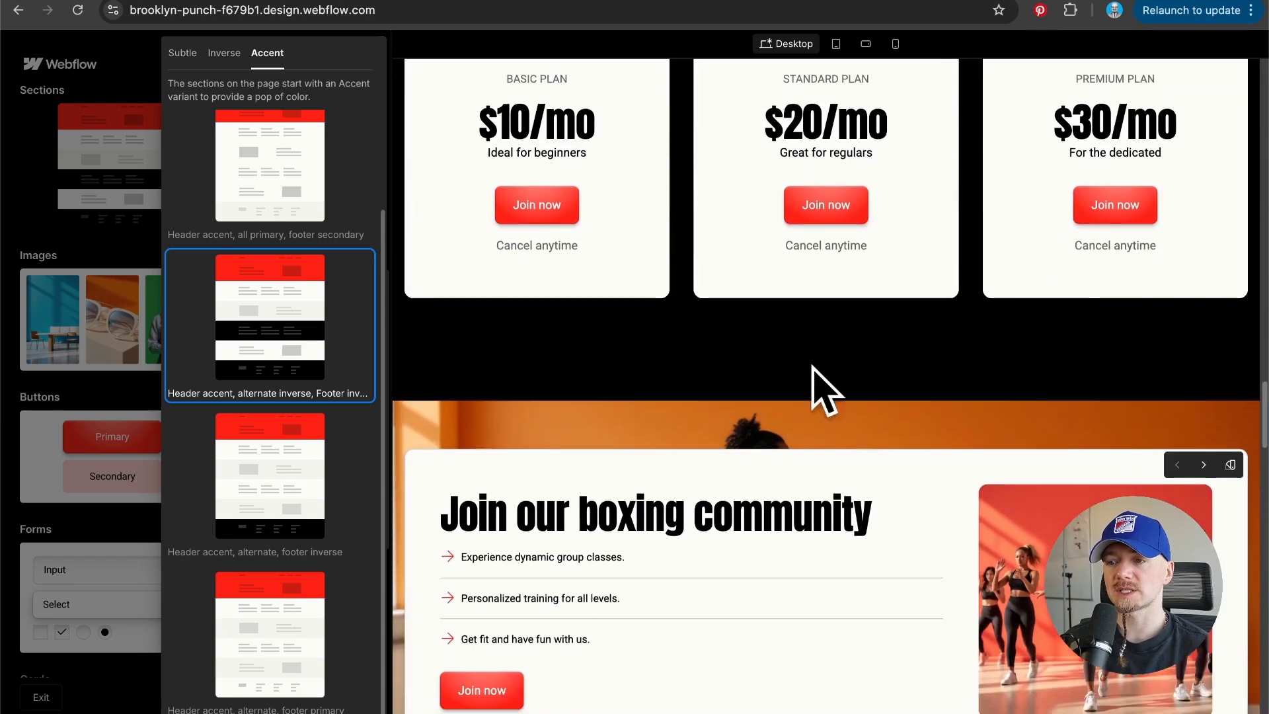
pyautogui.scroll(-20, 821, 370)
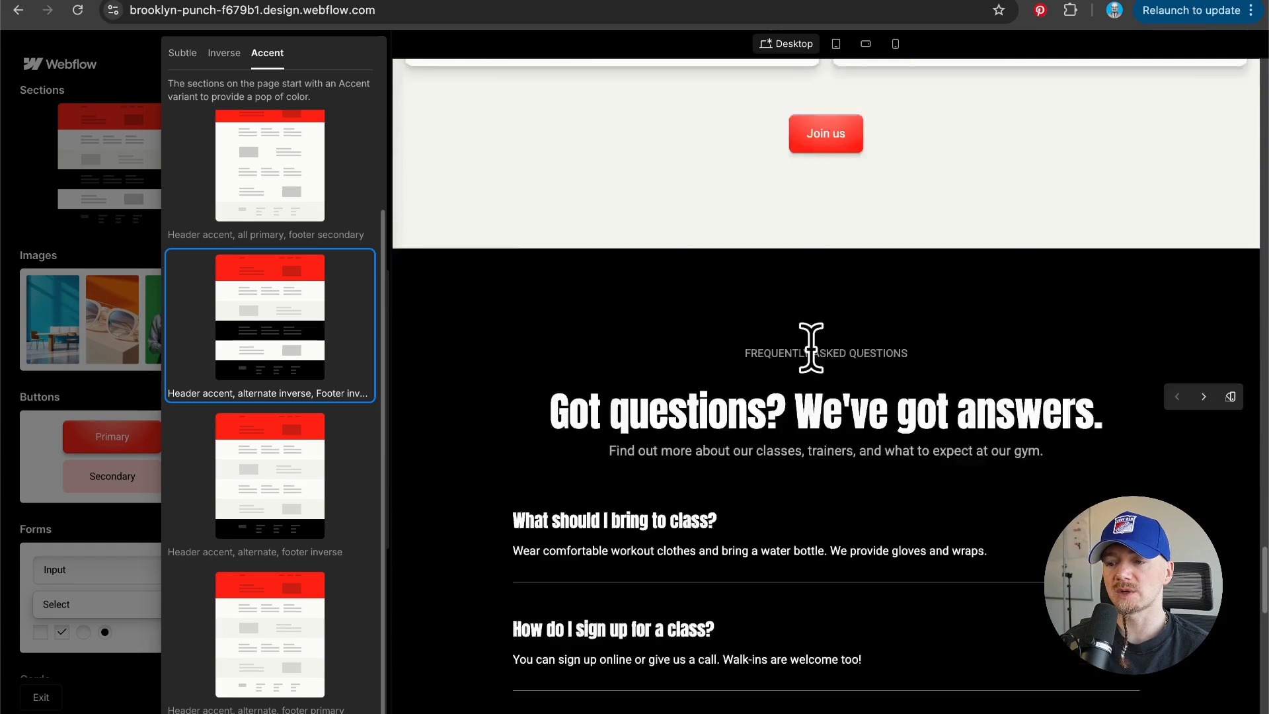
pyautogui.scroll(3, 822, 370)
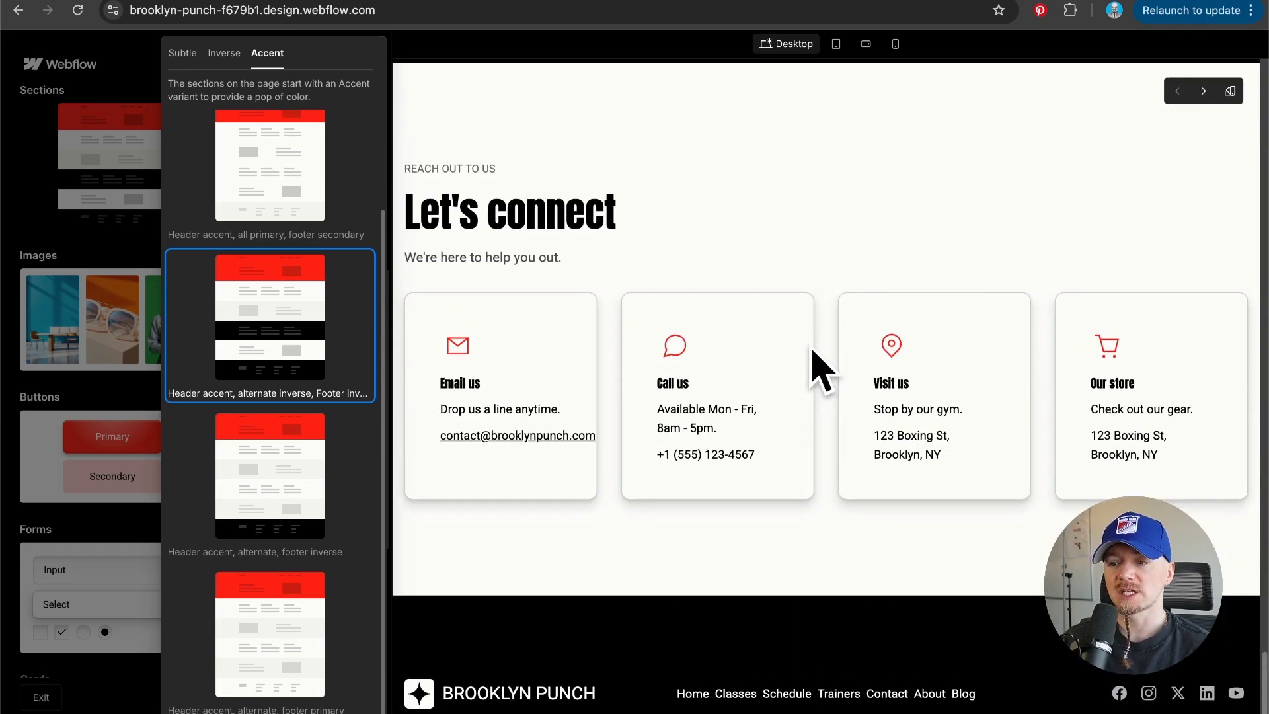
pyautogui.click(1202, 92)
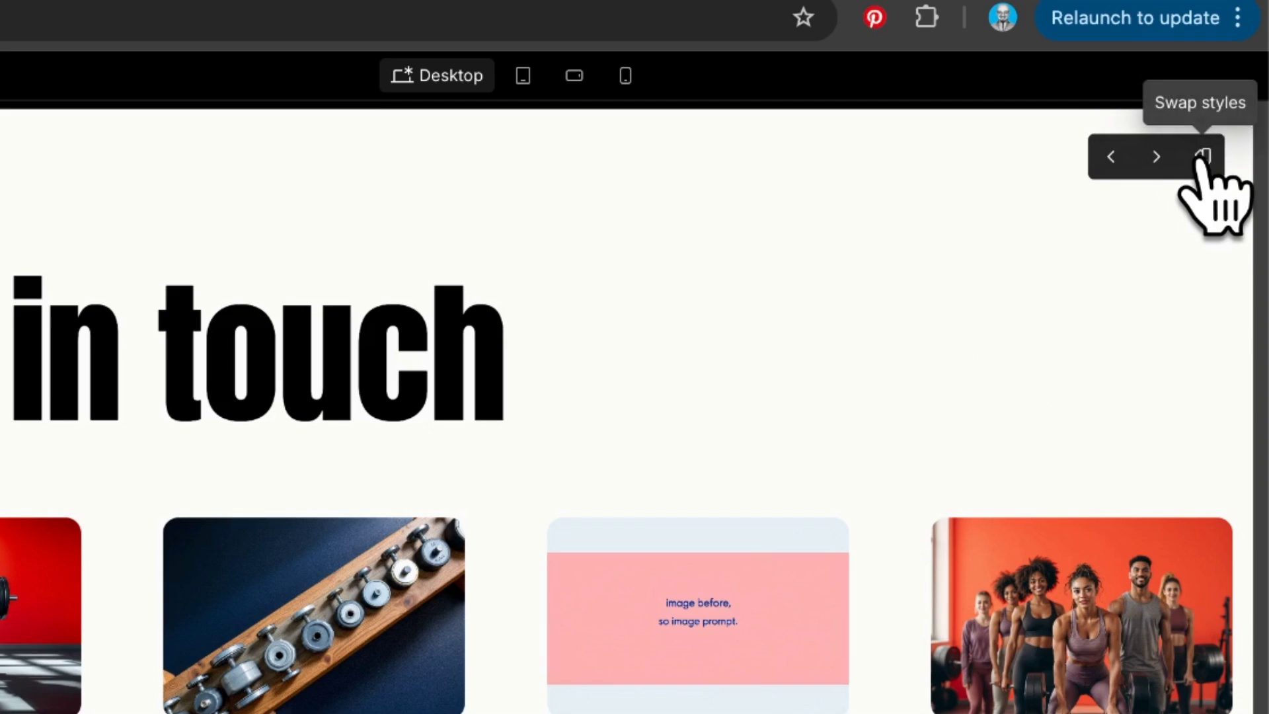
# - Swap the Get in touch section's styles until it's light grey with black headings and buttons
pyautogui.click(1200, 157)
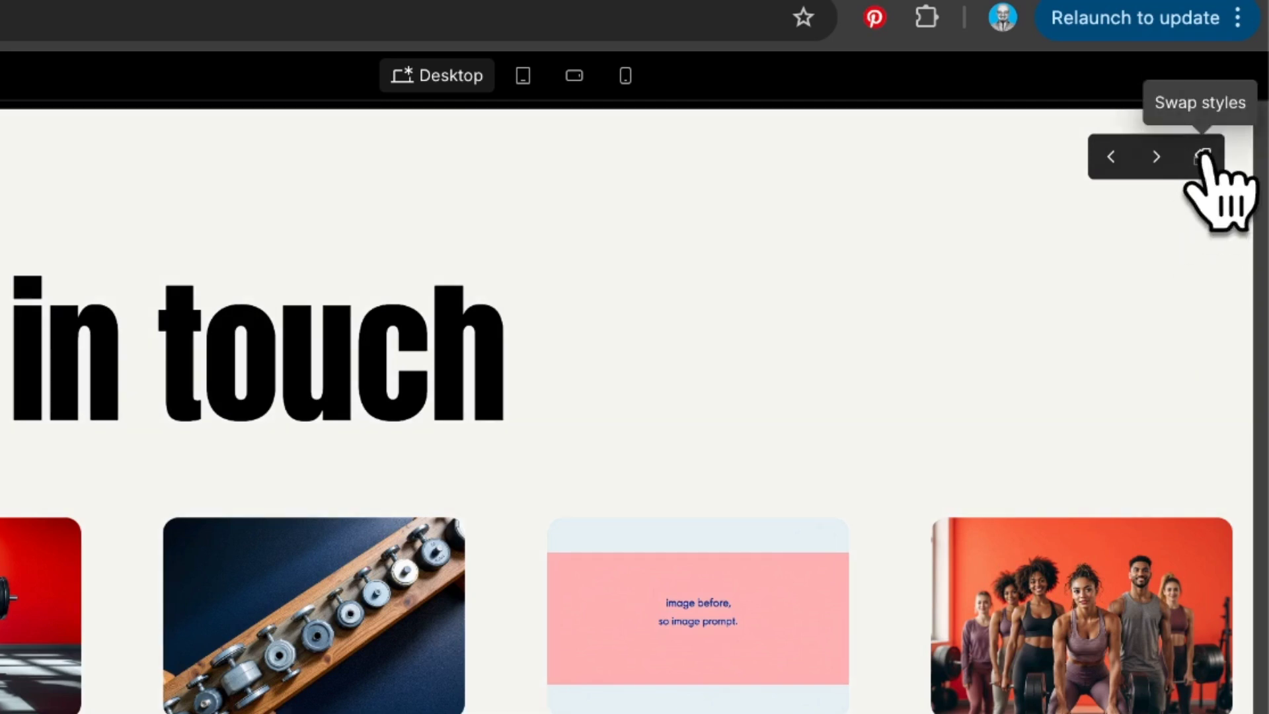
pyautogui.click(1203, 158)
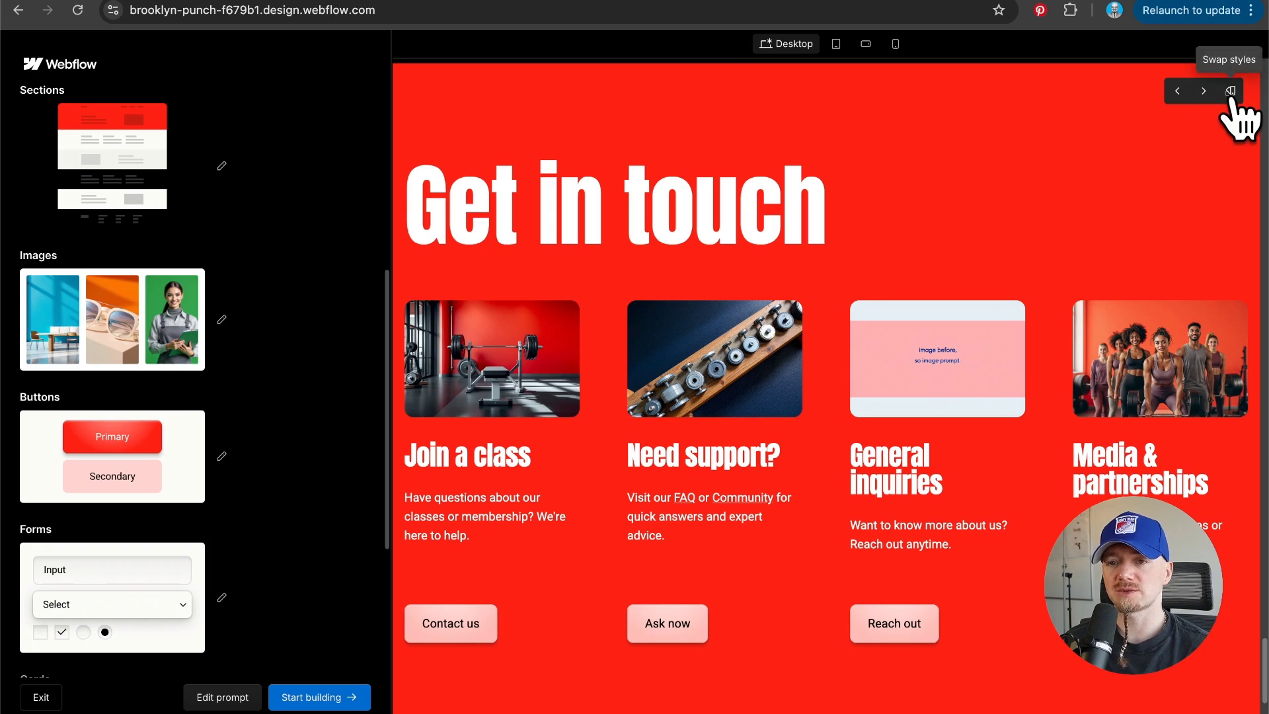
pyautogui.click(1231, 93)
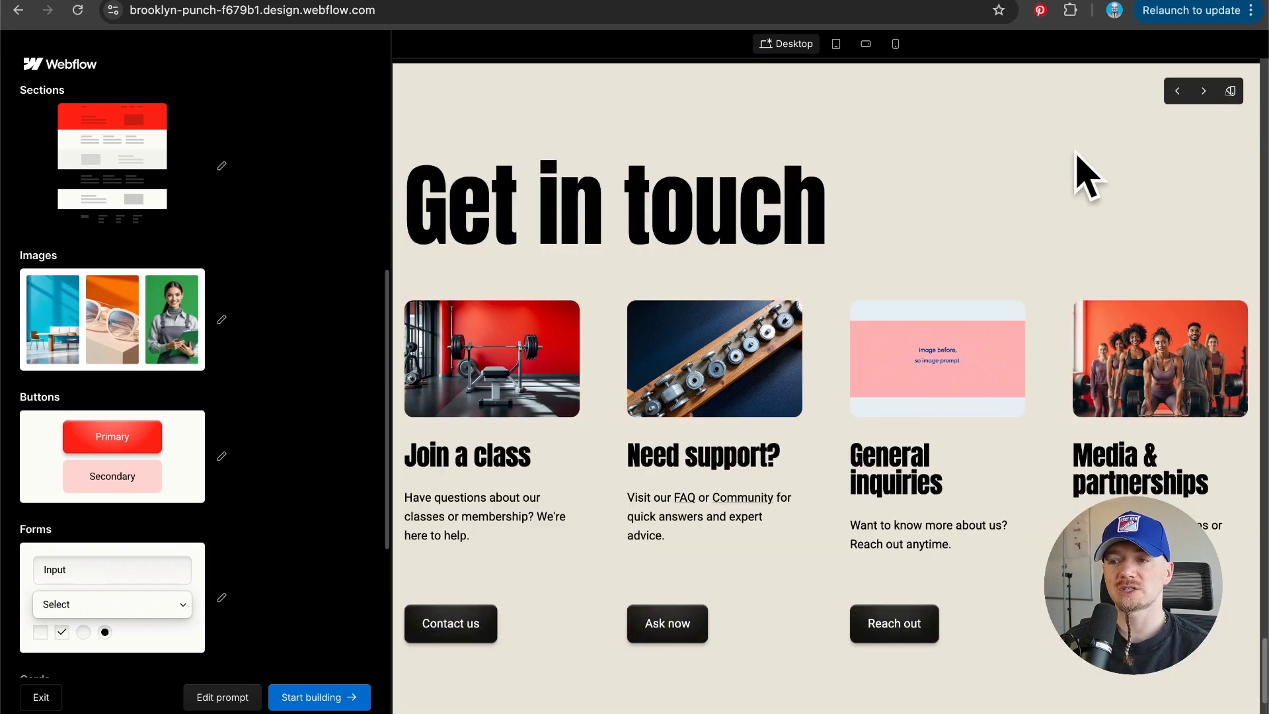
pyautogui.scroll(-3, 791, 509)
pyautogui.scroll(3, 788, 506)
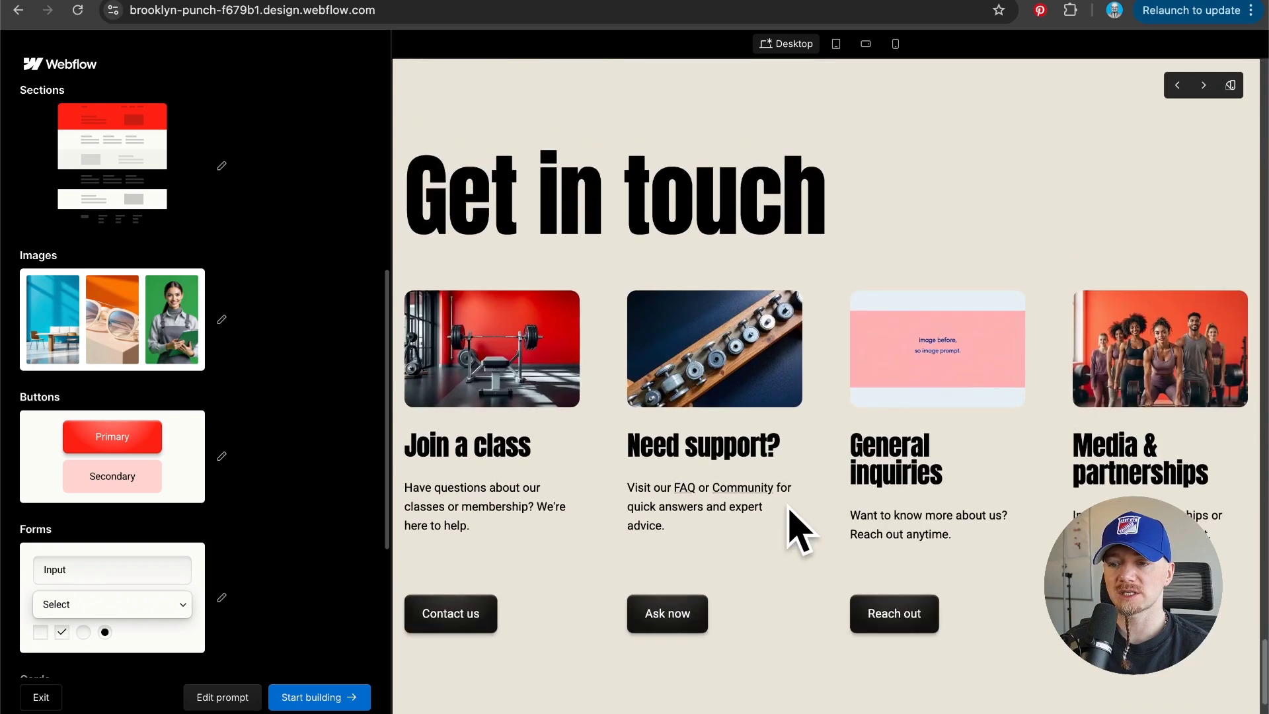
pyautogui.scroll(10, 510, 311)
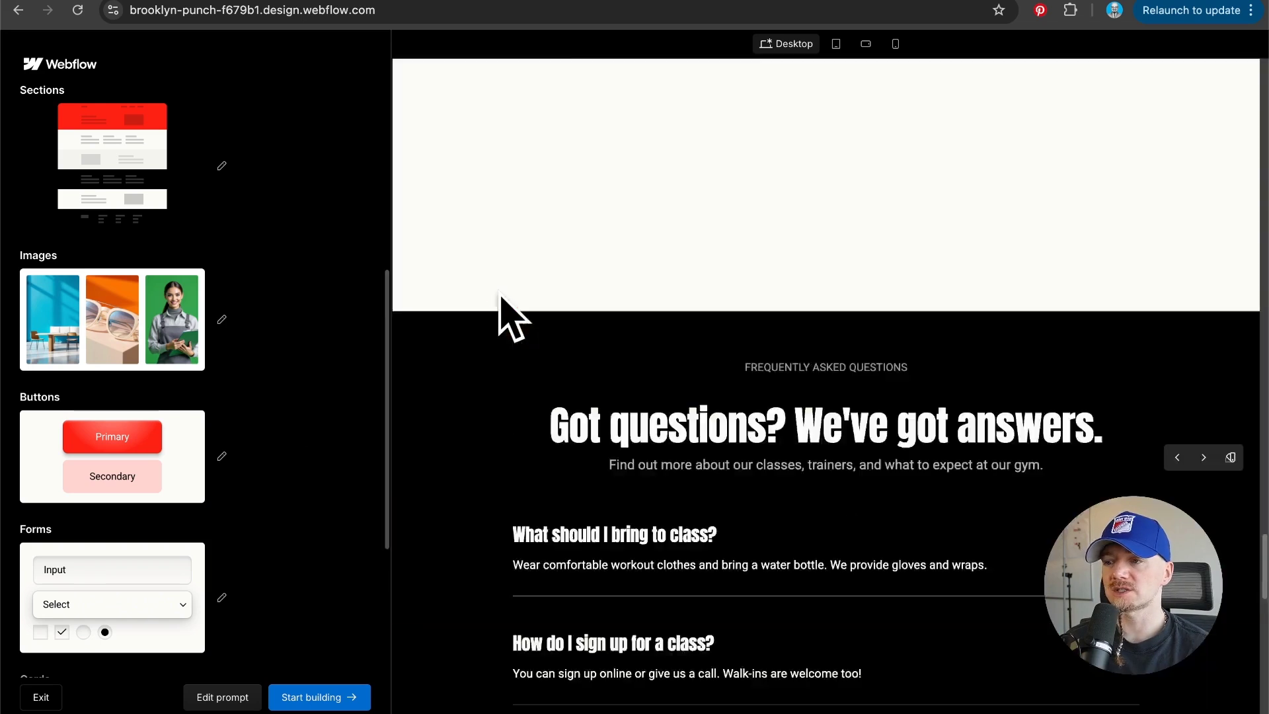
pyautogui.scroll(8, 773, 330)
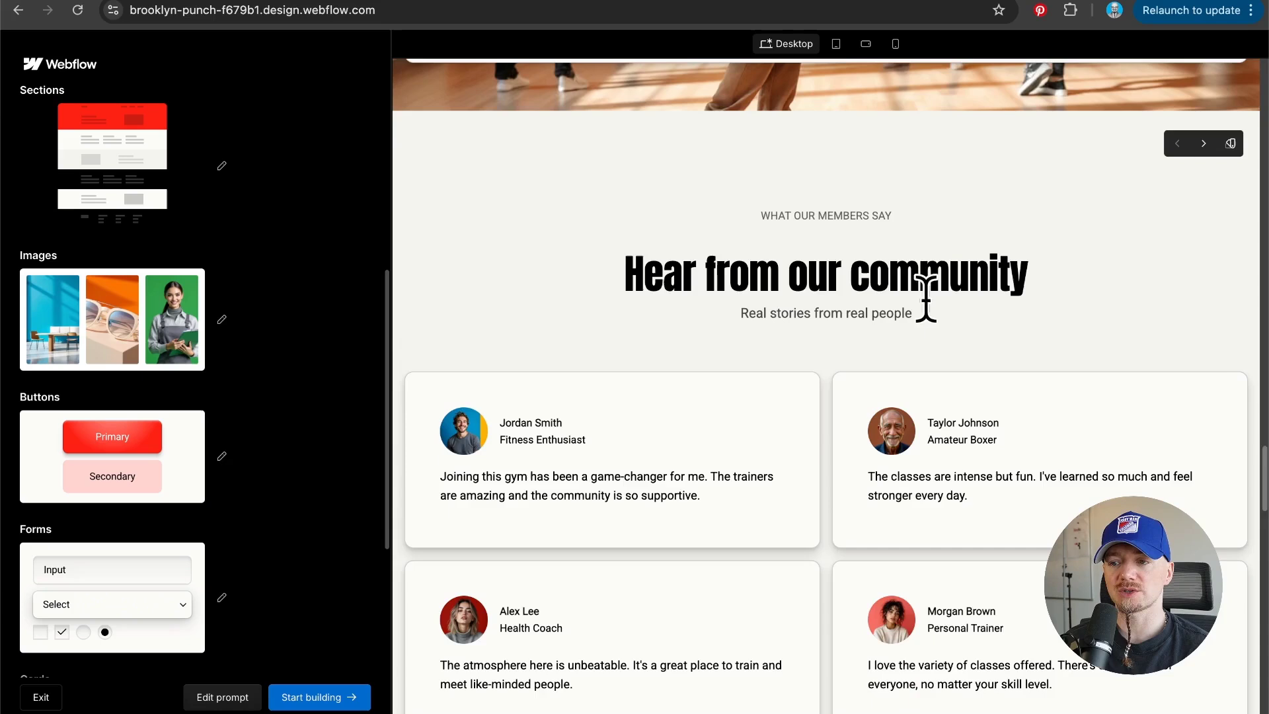
pyautogui.scroll(10, 1048, 185)
pyautogui.scroll(-5, 222, 396)
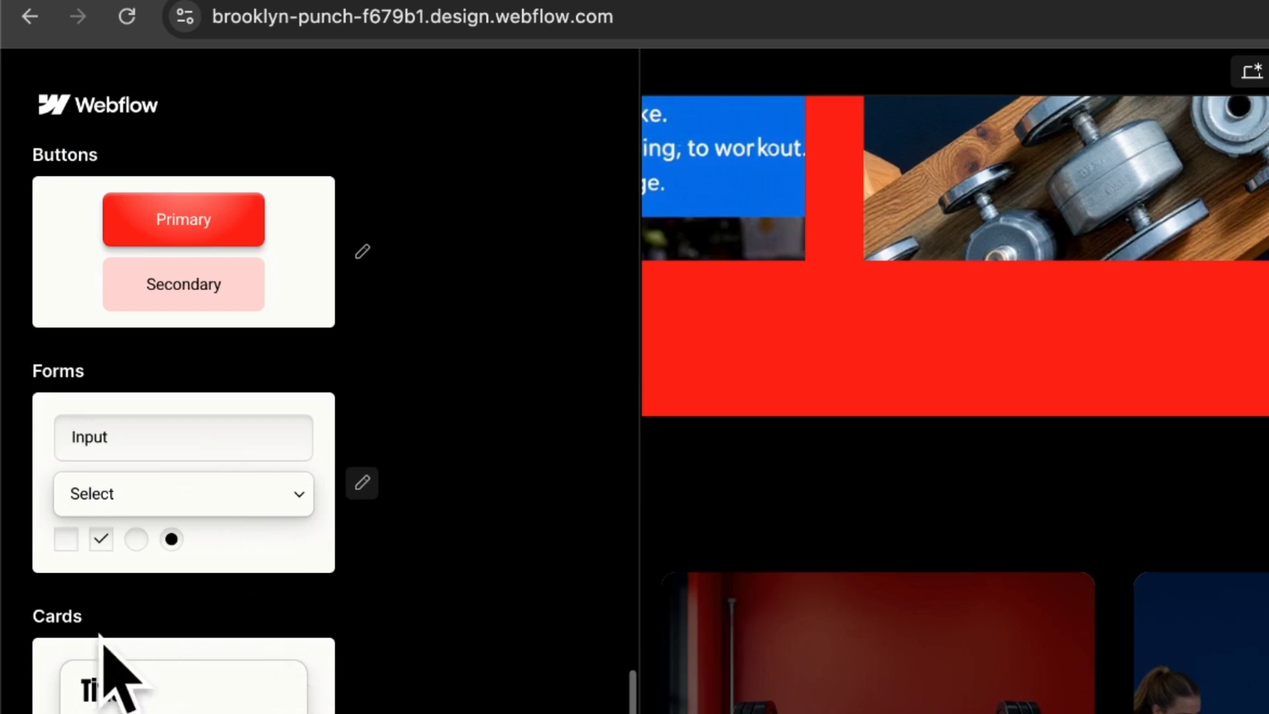
# - Set form fields to the most rounded style and build the site into the Designer
pyautogui.click(362, 483)
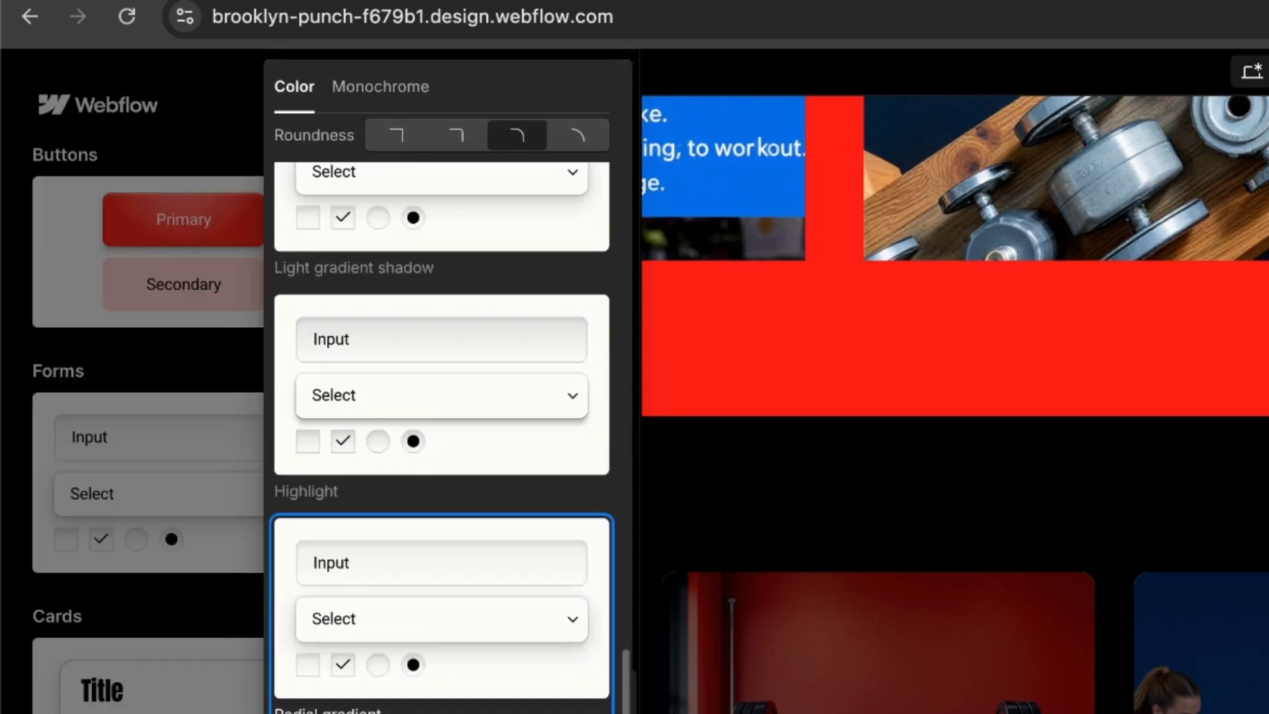
pyautogui.scroll(10, 495, 641)
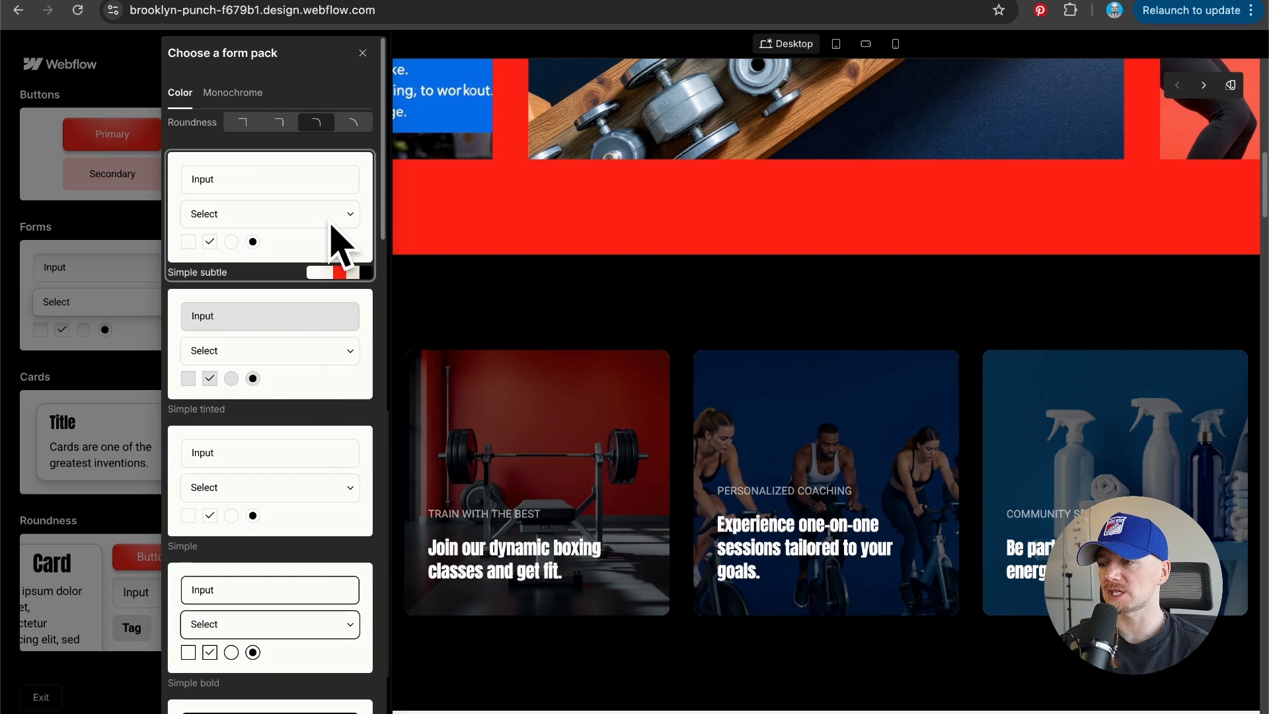
pyautogui.click(352, 123)
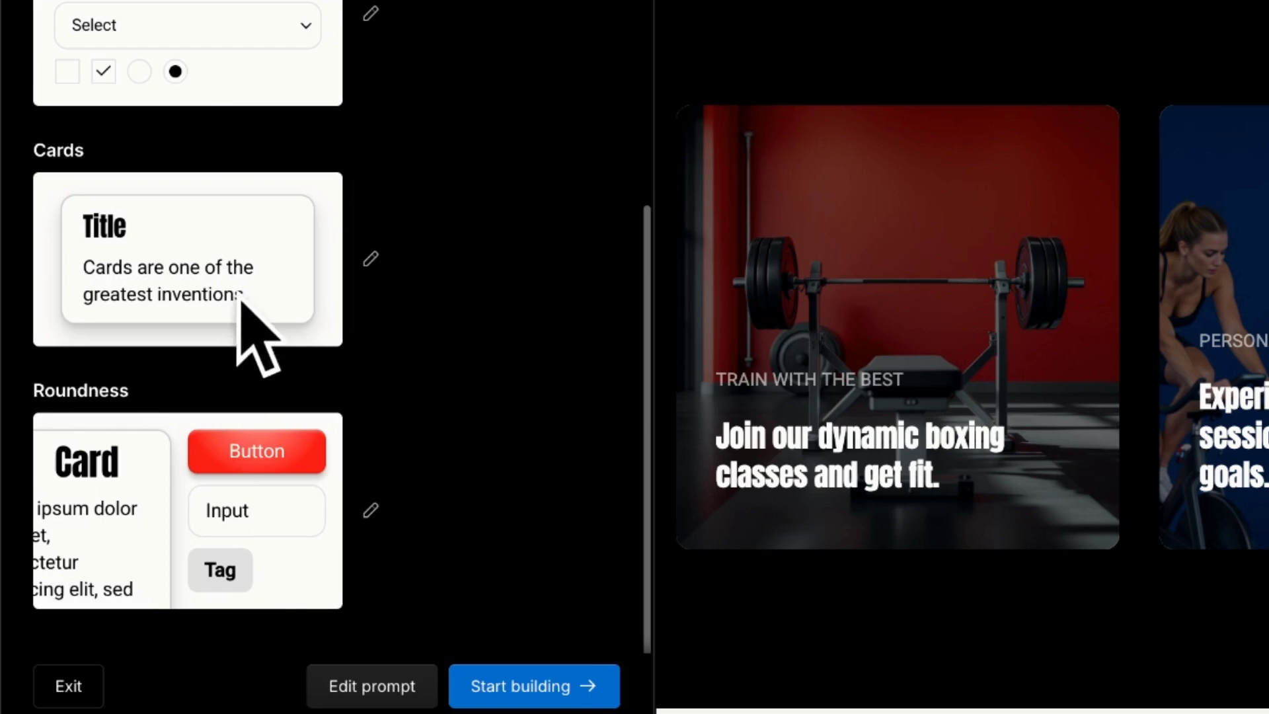
pyautogui.click(317, 696)
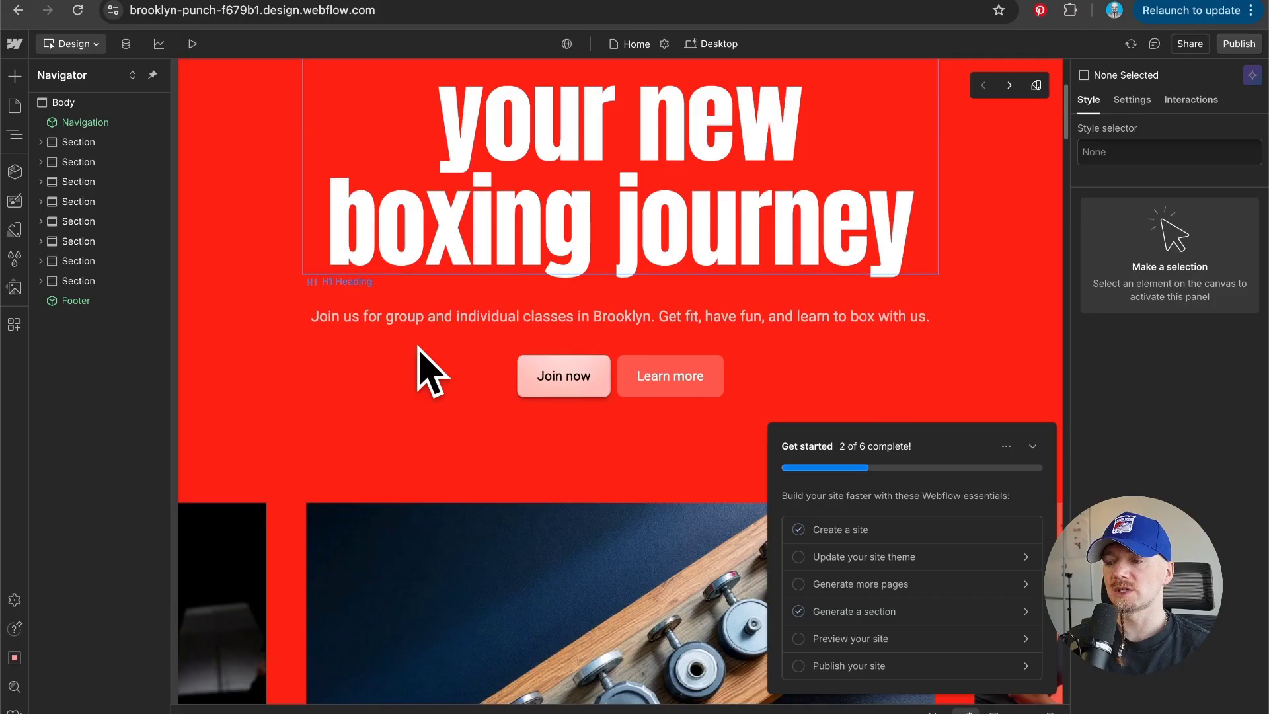
pyautogui.scroll(-6, 427, 371)
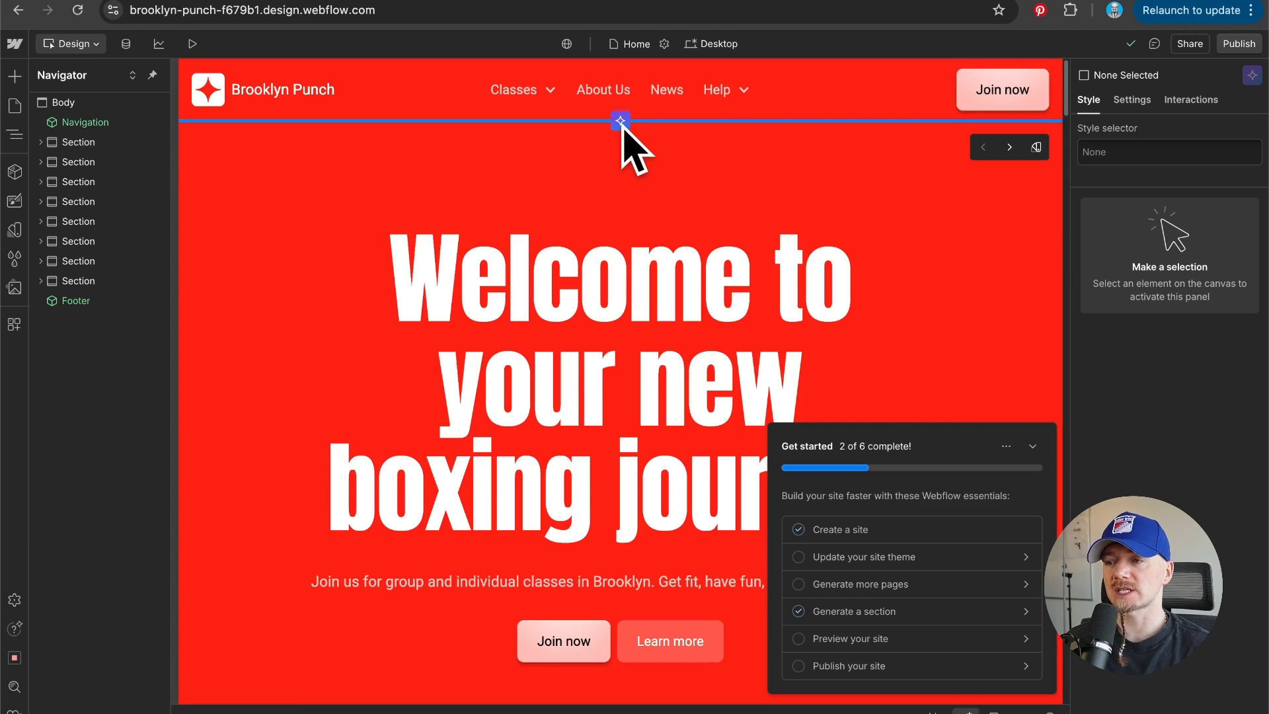
# - Insert an AI-generated Hero layout section below the navigation
pyautogui.click(621, 122)
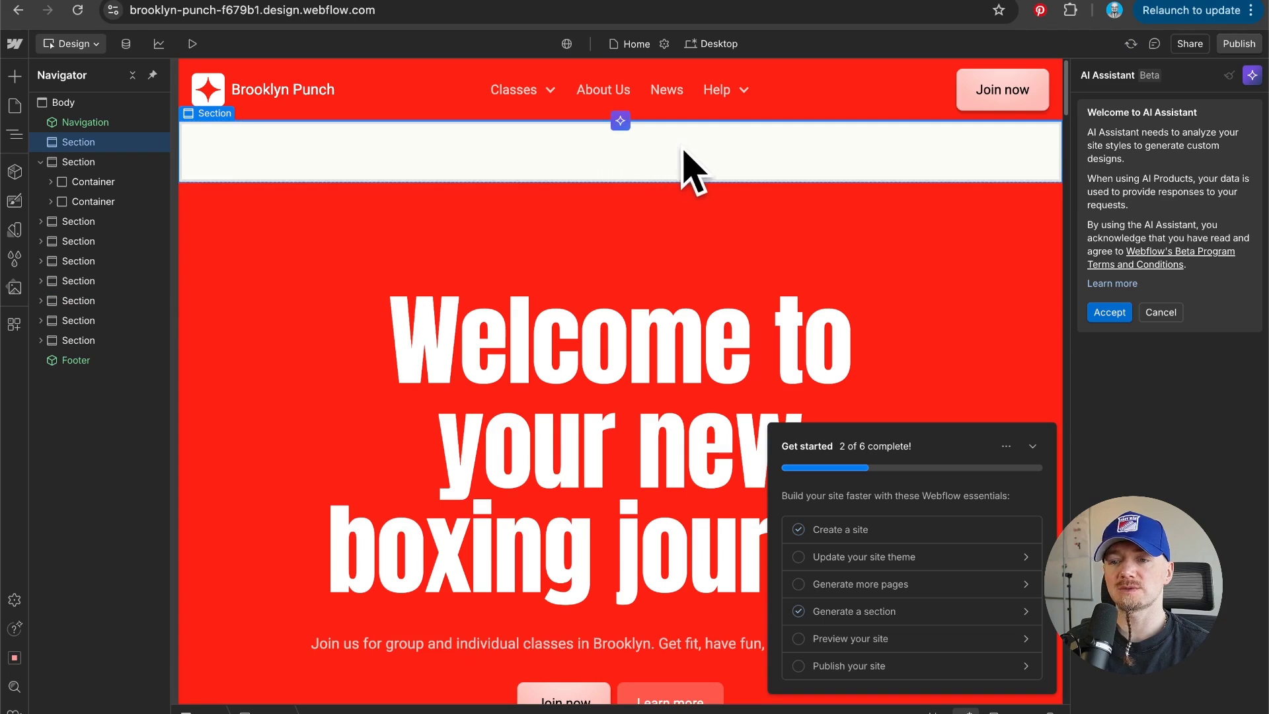
pyautogui.click(1110, 312)
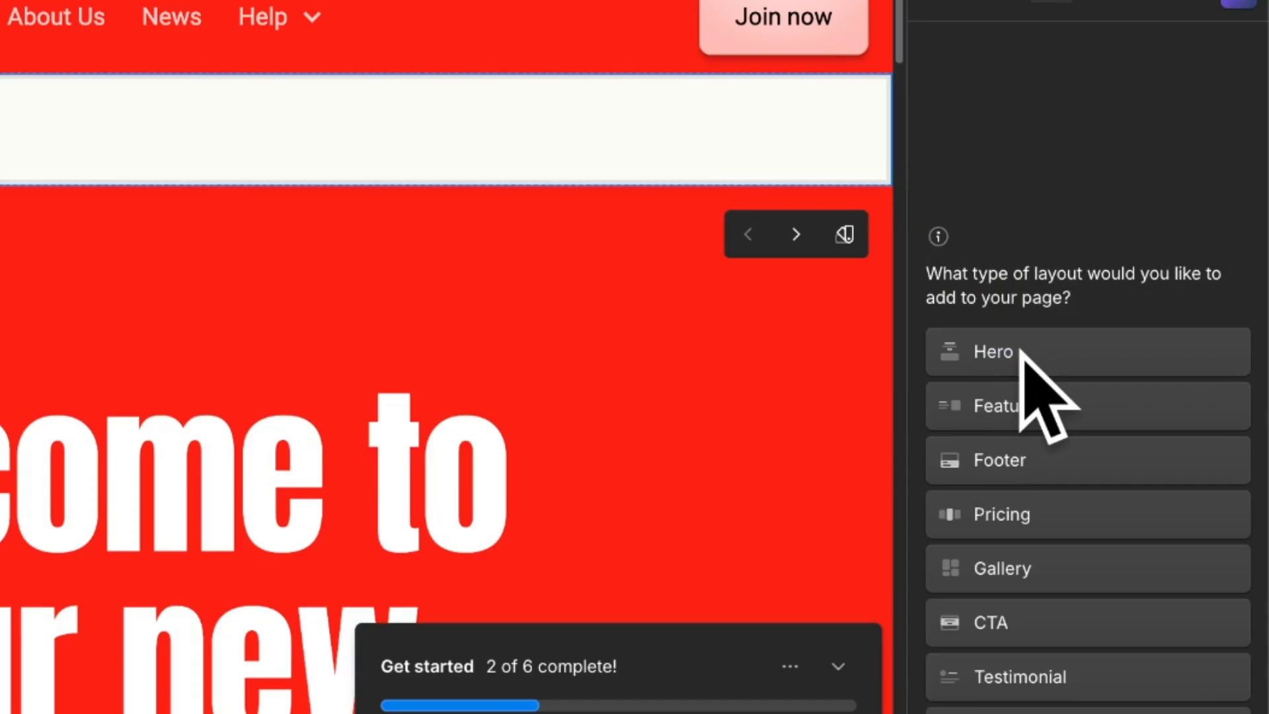
pyautogui.click(1133, 273)
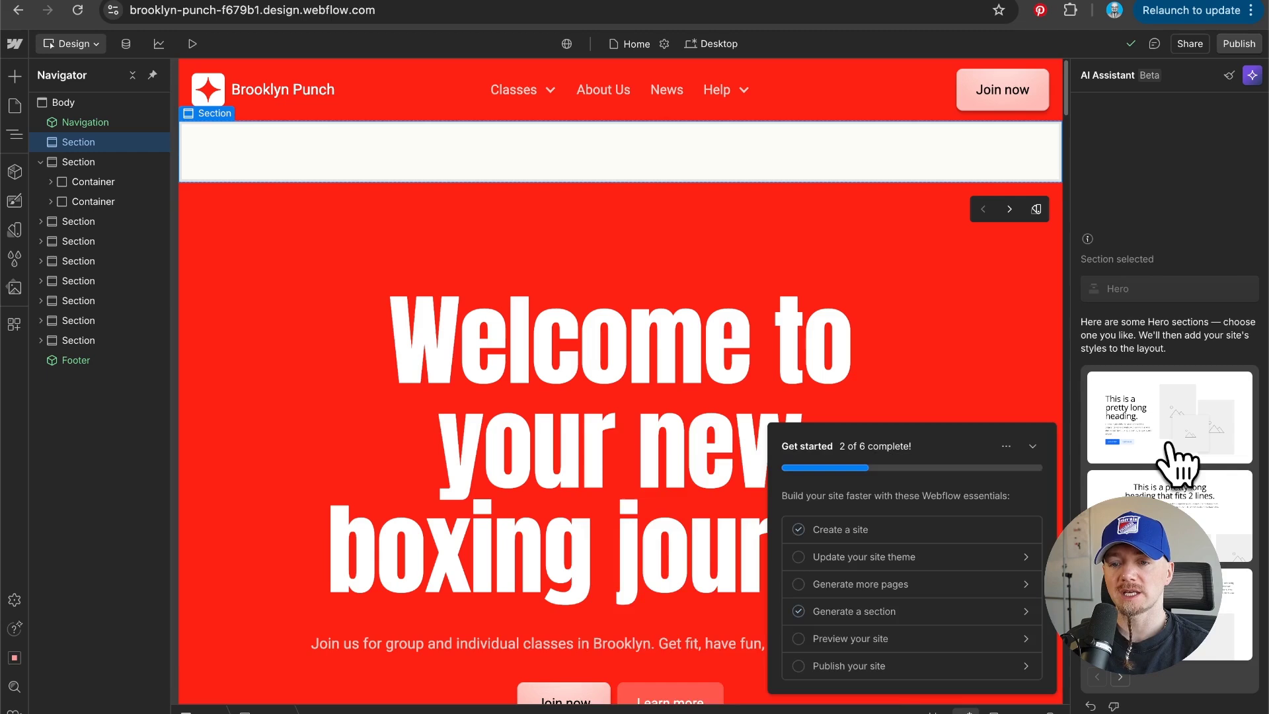
pyautogui.moveTo(1125, 713)
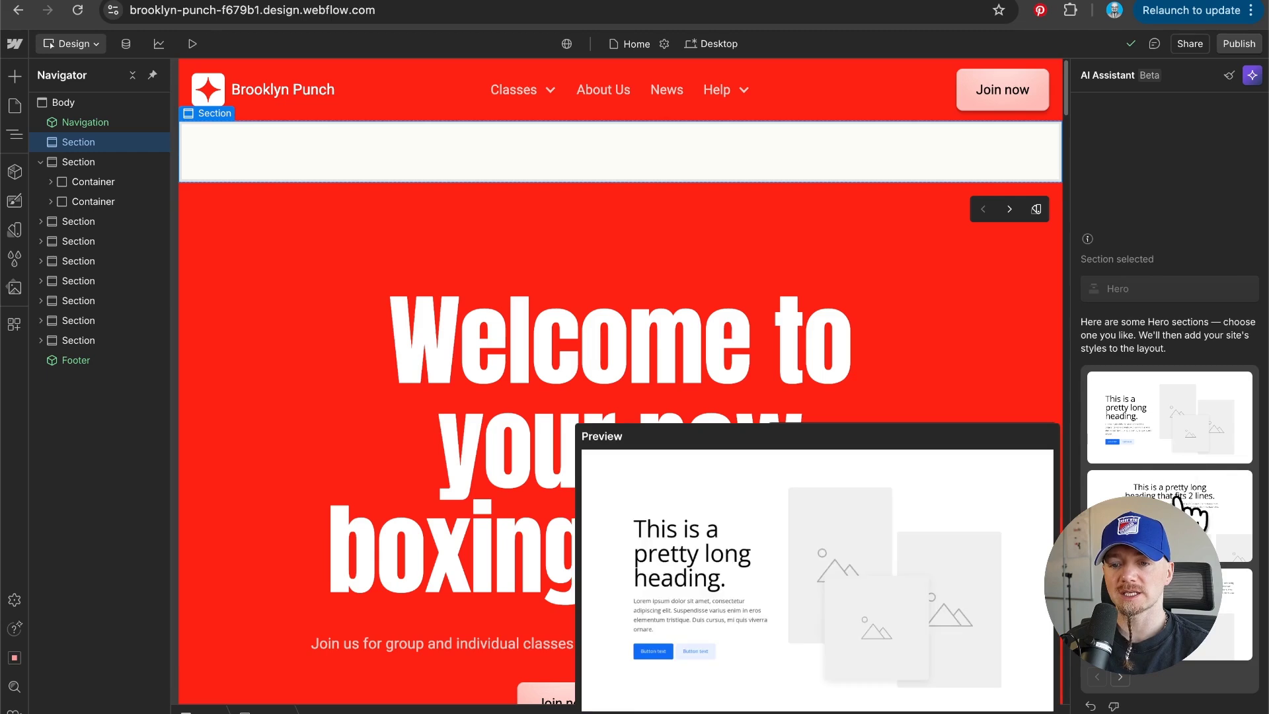
pyautogui.click(1184, 454)
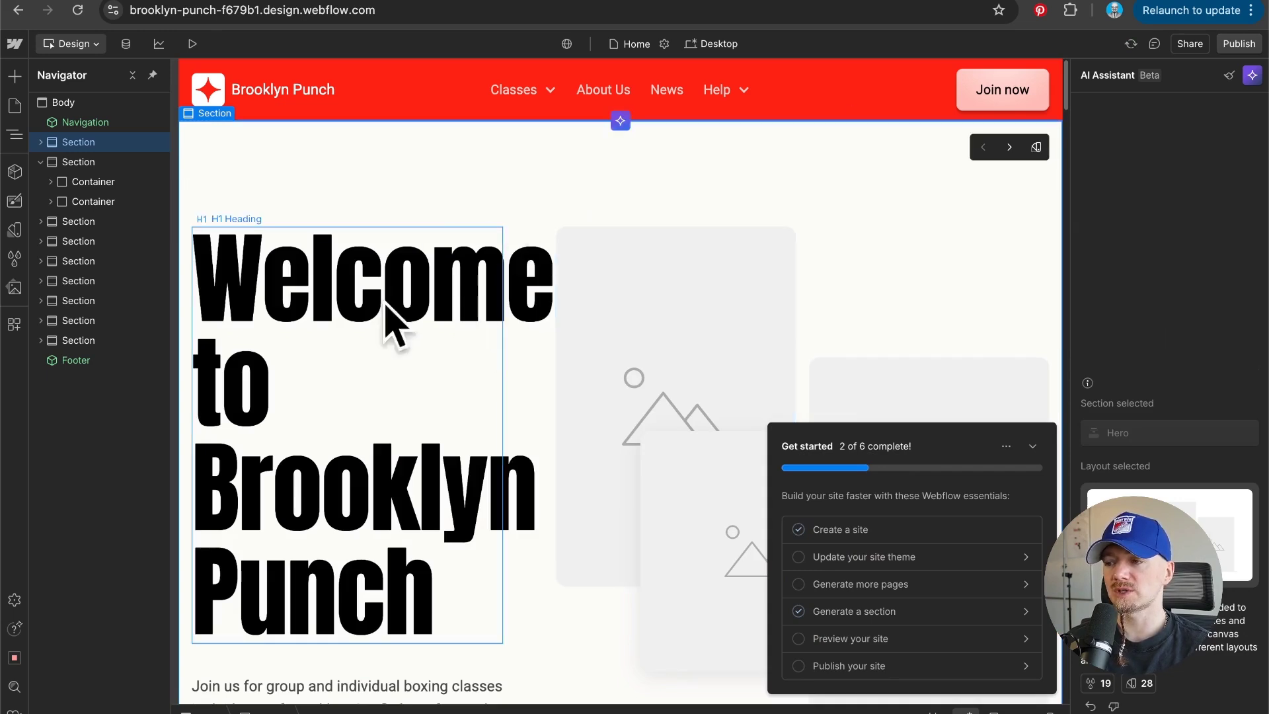
# - Select the hero image placeholder and check that the brand headline font is Oswald Bold
pyautogui.scroll(-1, 395, 395)
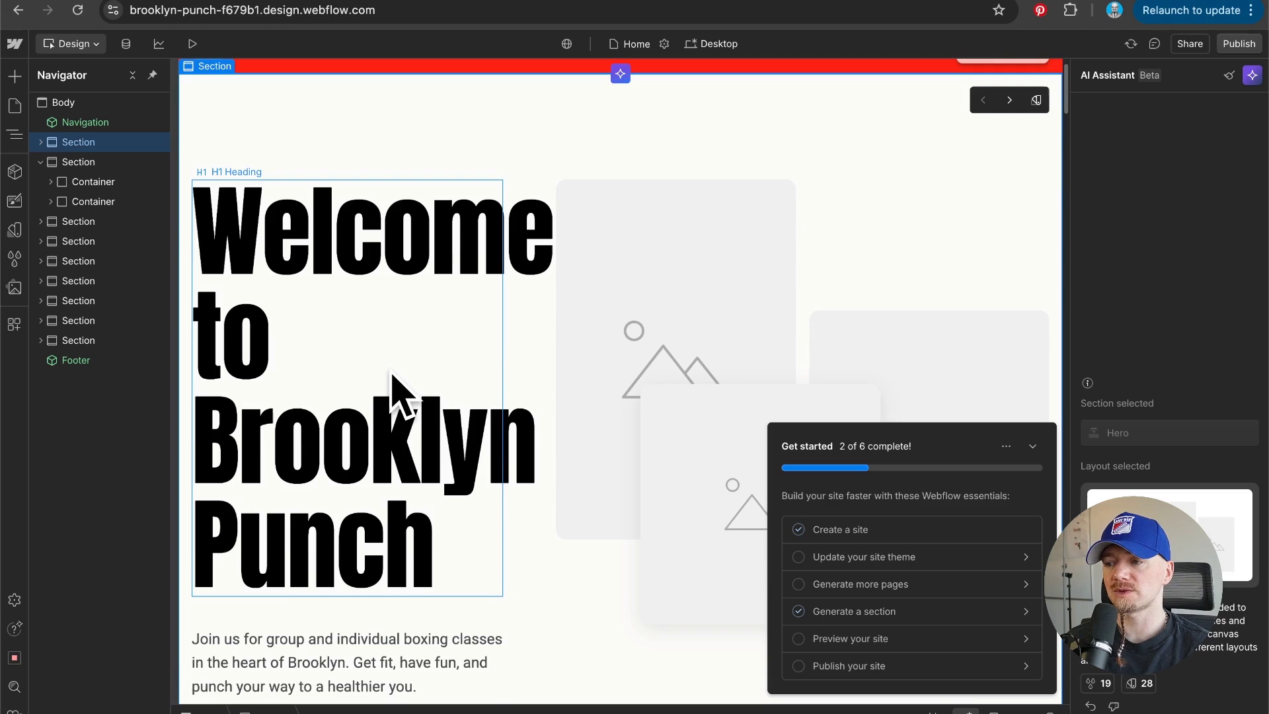
pyautogui.scroll(-1, 634, 307)
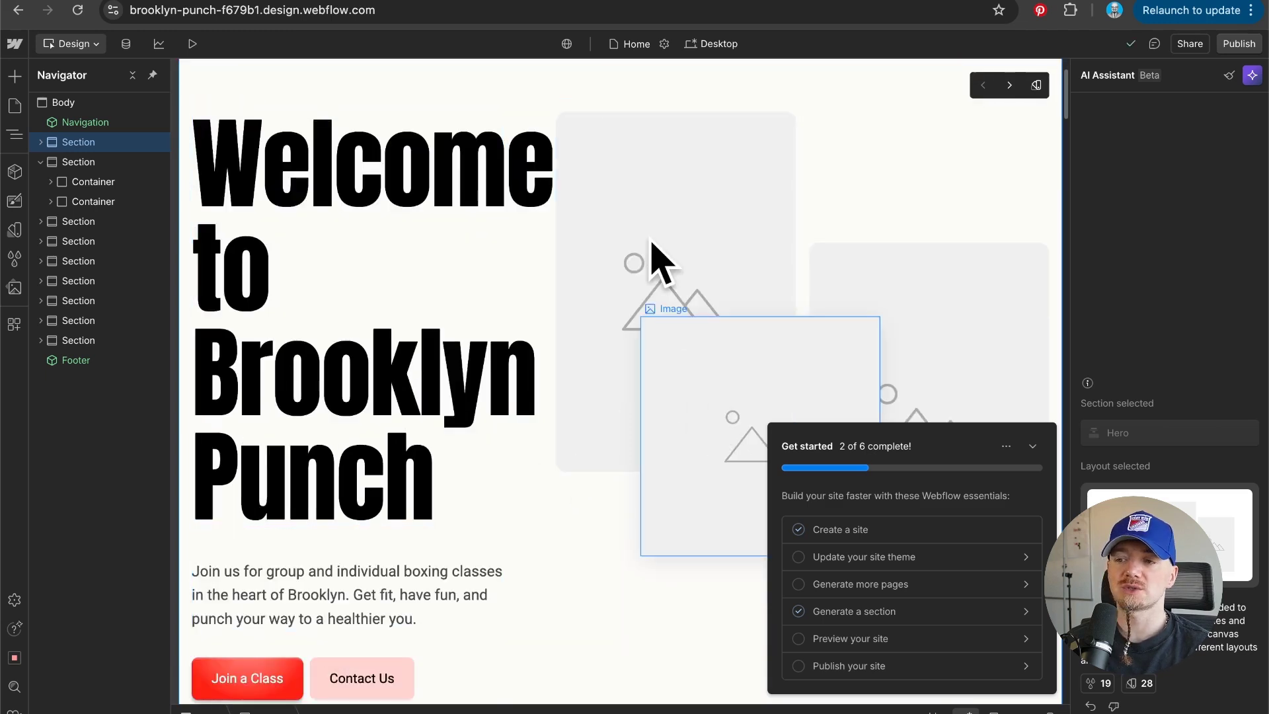
pyautogui.click(700, 335)
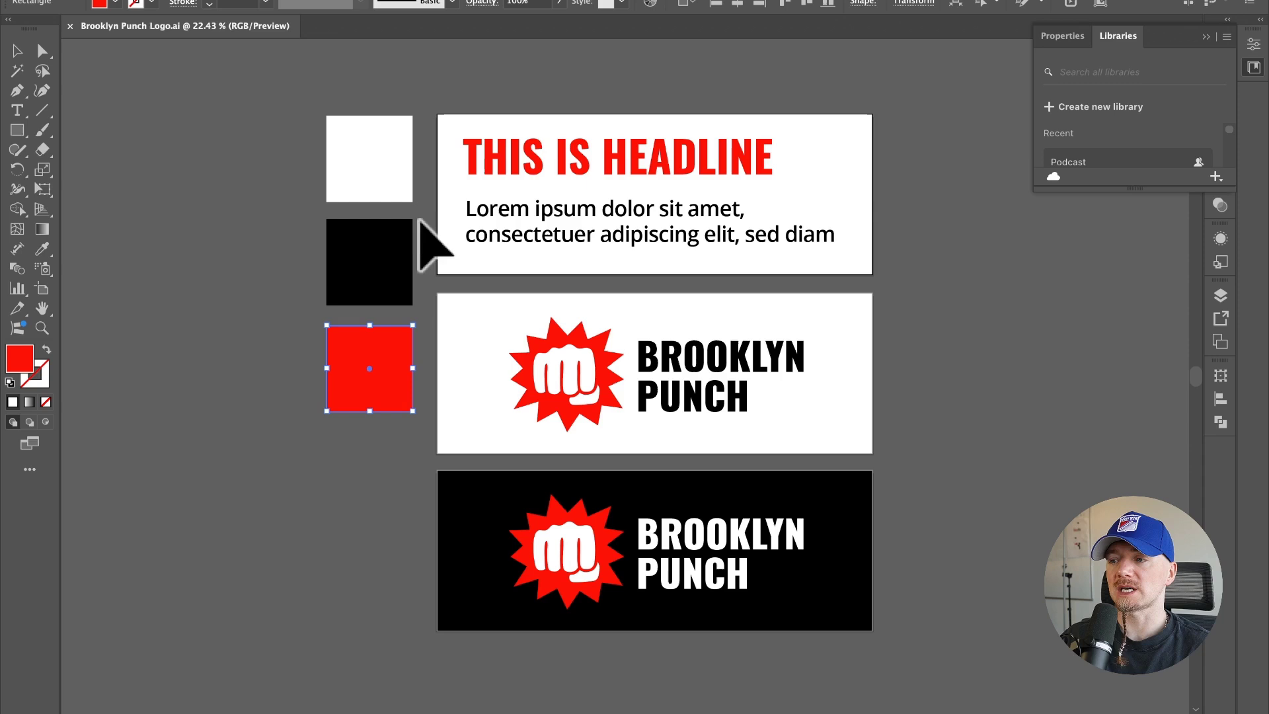
pyautogui.click(550, 152)
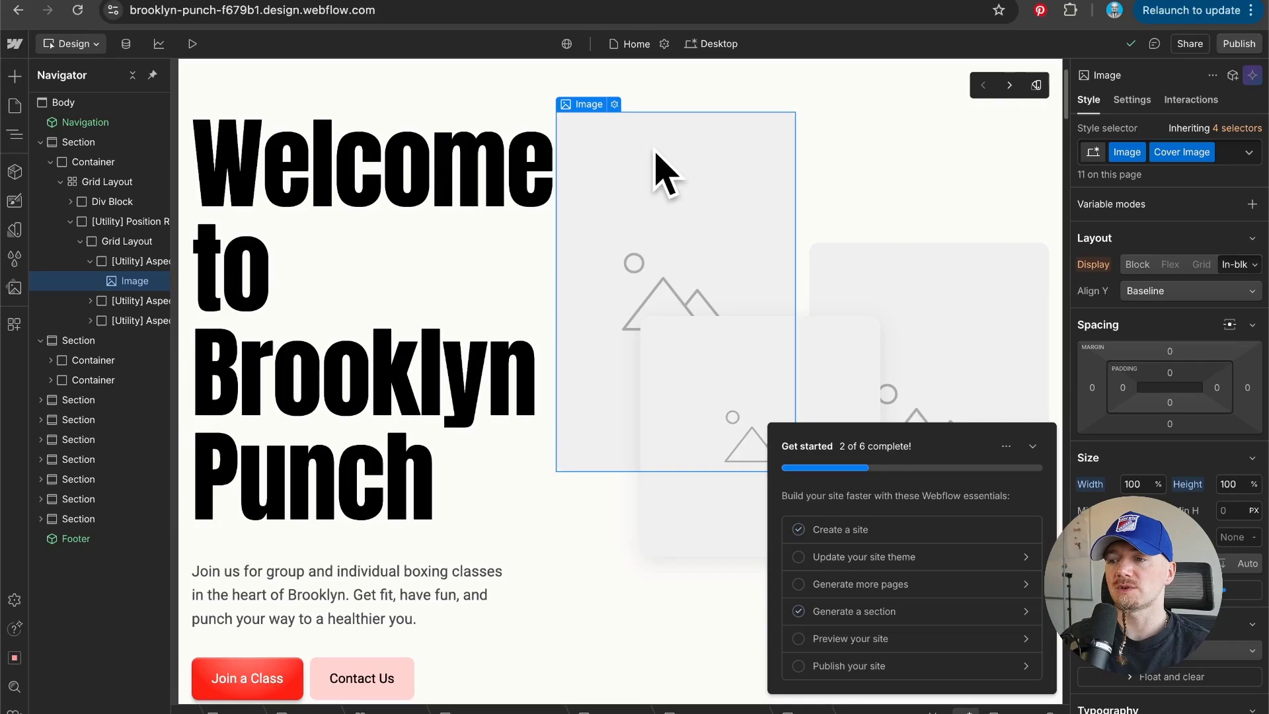
# - Select the hero heading and bring up the Design System variable collection
pyautogui.click(413, 192)
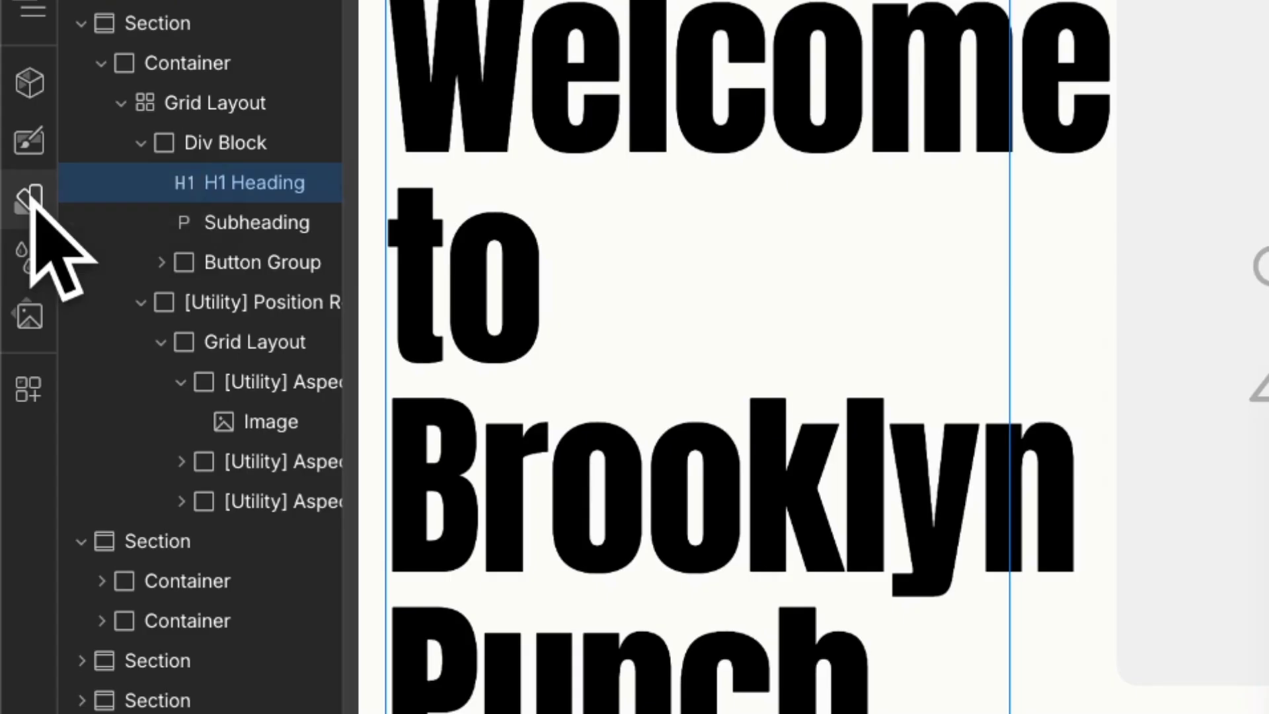
pyautogui.click(31, 198)
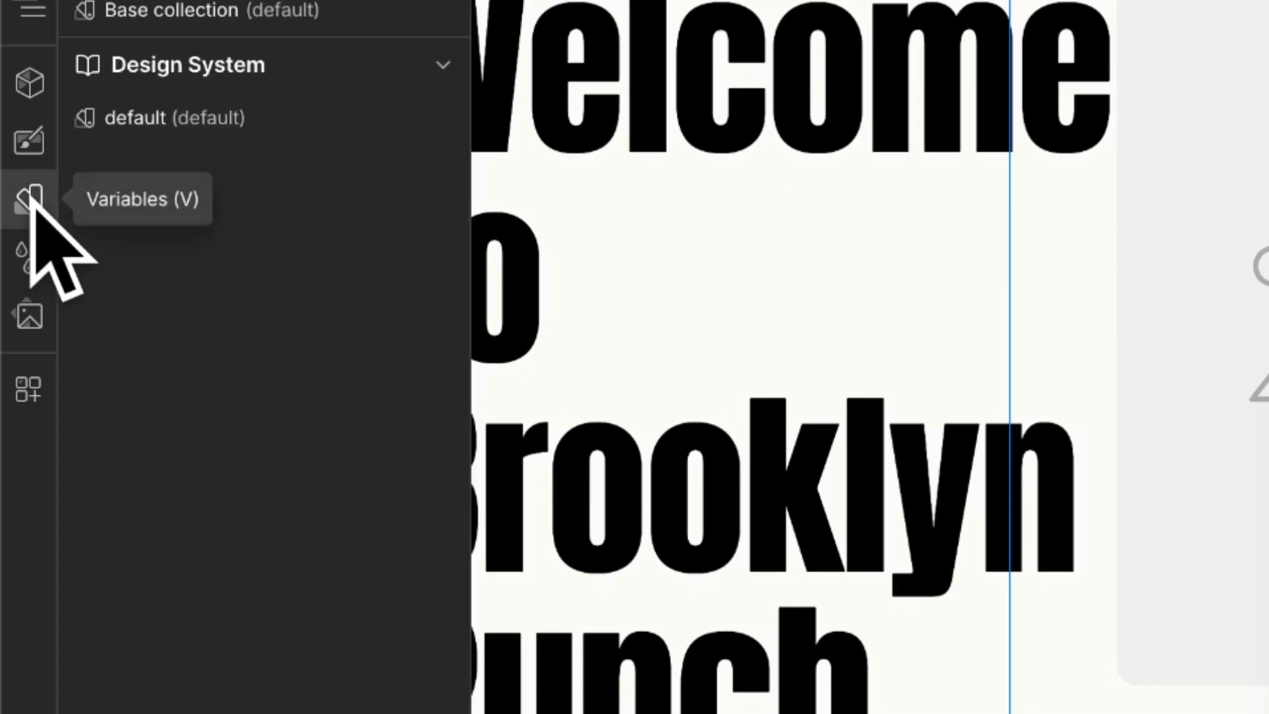
pyautogui.click(174, 119)
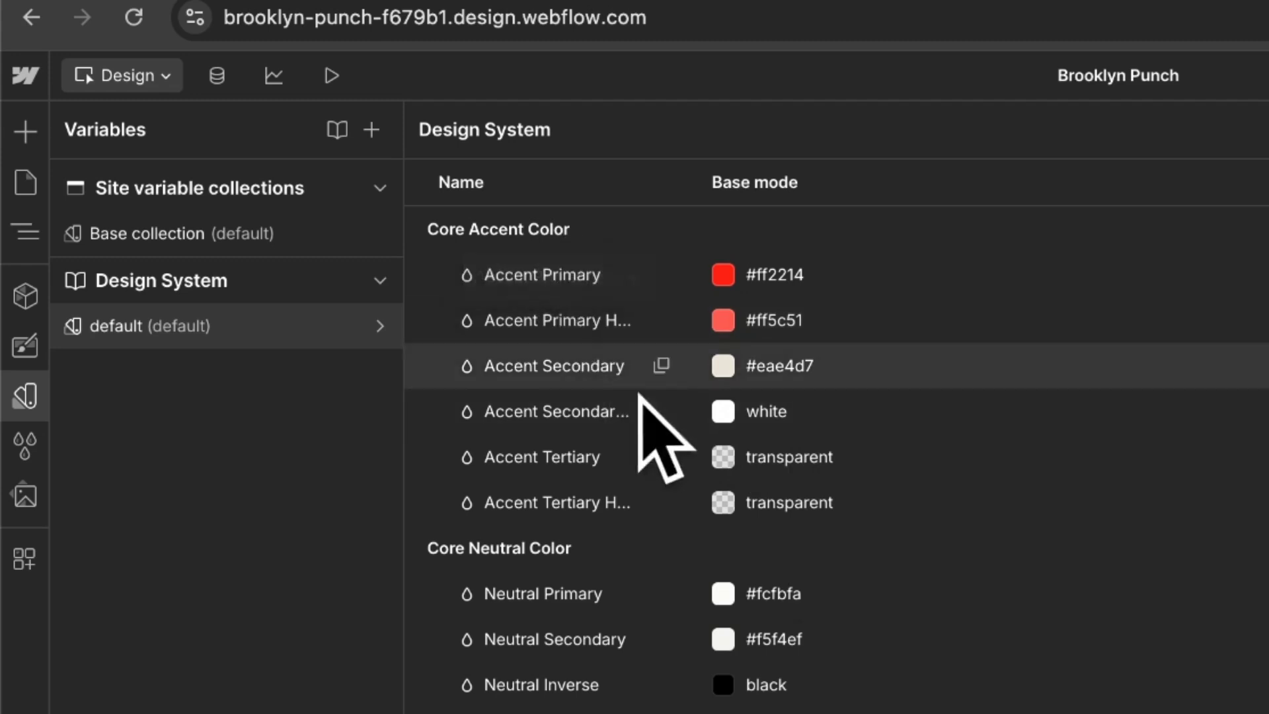
# - Read the logo's exact brand red hex, FD1308, from its fill swatch
pyautogui.scroll(-20, 651, 473)
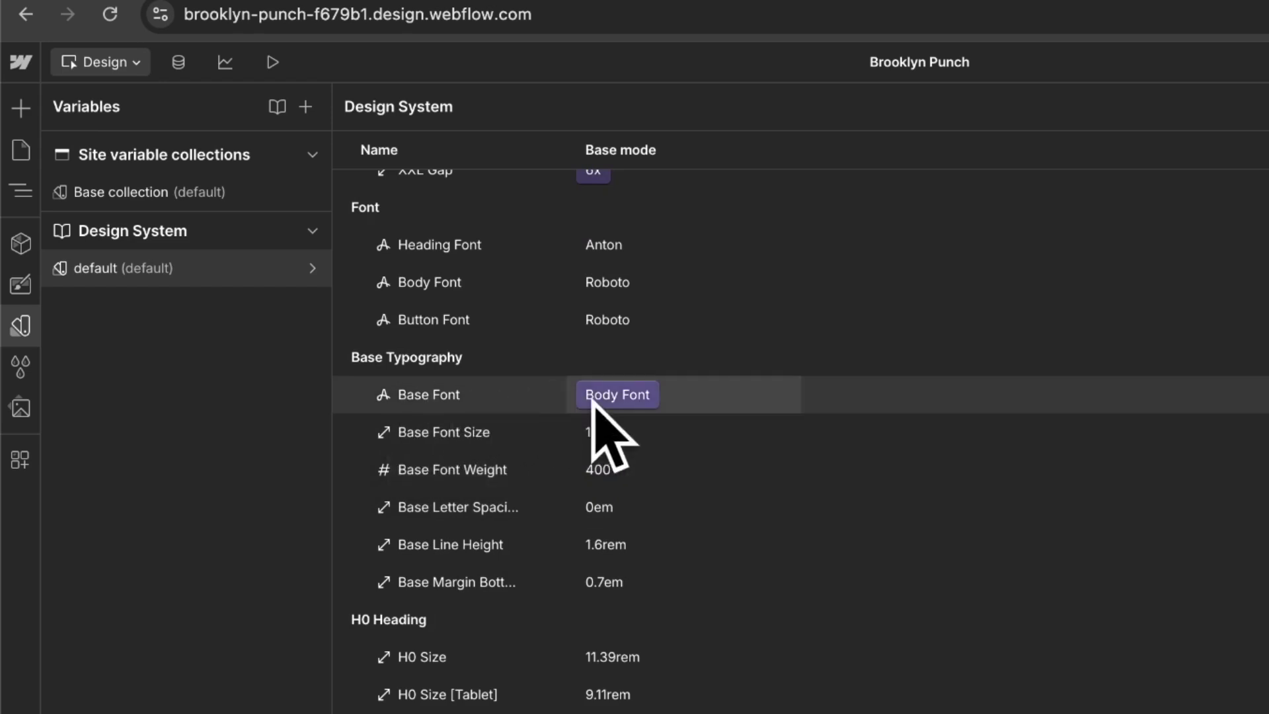
pyautogui.scroll(-10, 507, 614)
pyautogui.scroll(20, 509, 628)
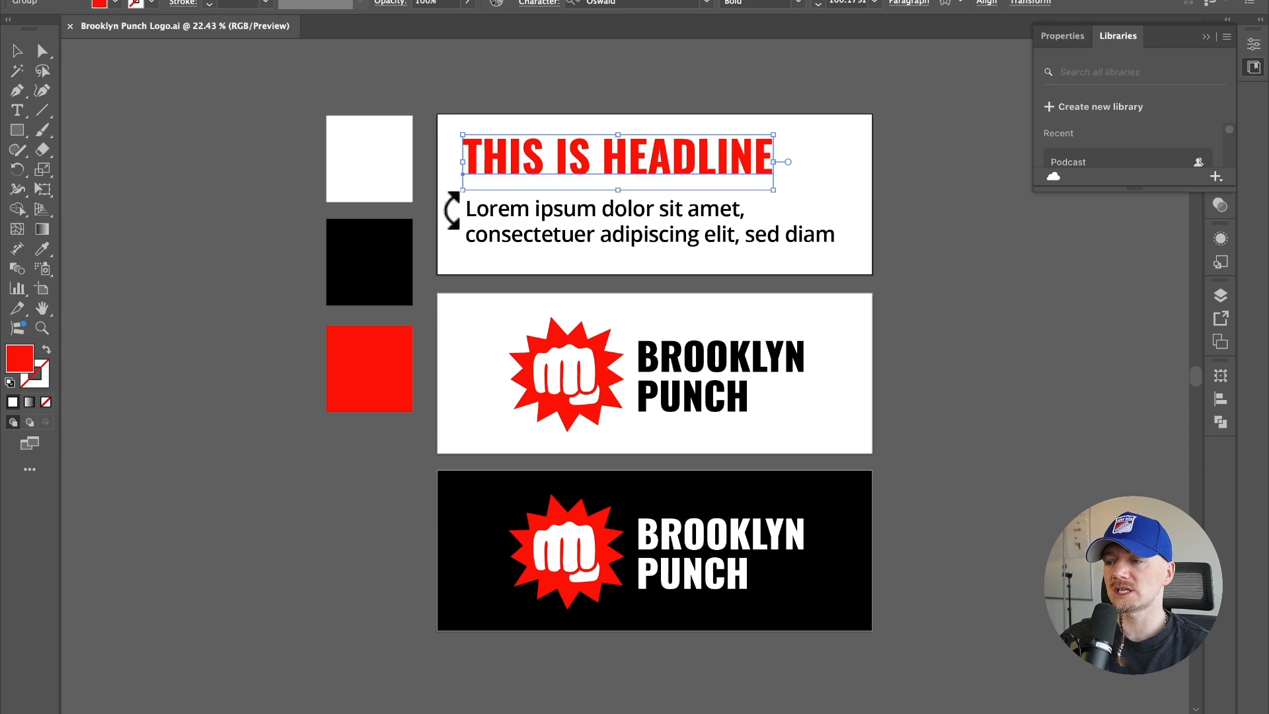
pyautogui.click(404, 387)
pyautogui.doubleClick(16, 363)
pyautogui.press('super+c')
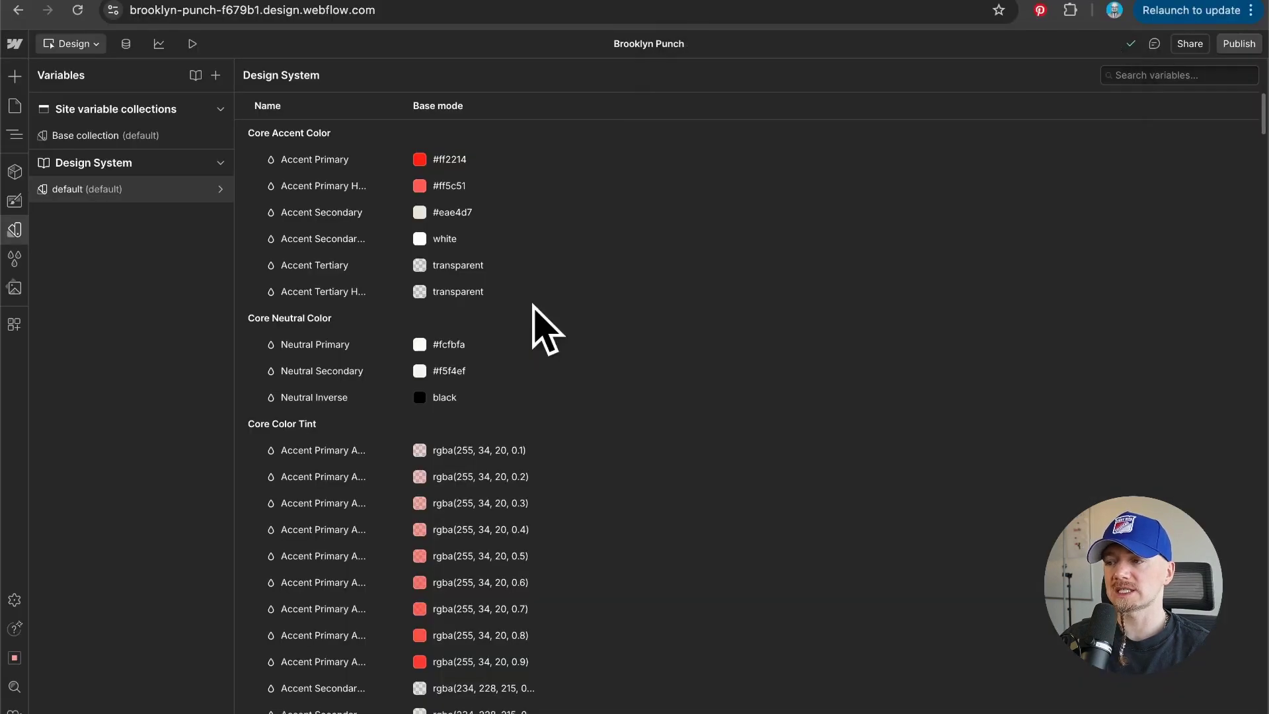
# - Paste the brand red into Accent Primary and set Heading Font to Oswald
pyautogui.click(454, 160)
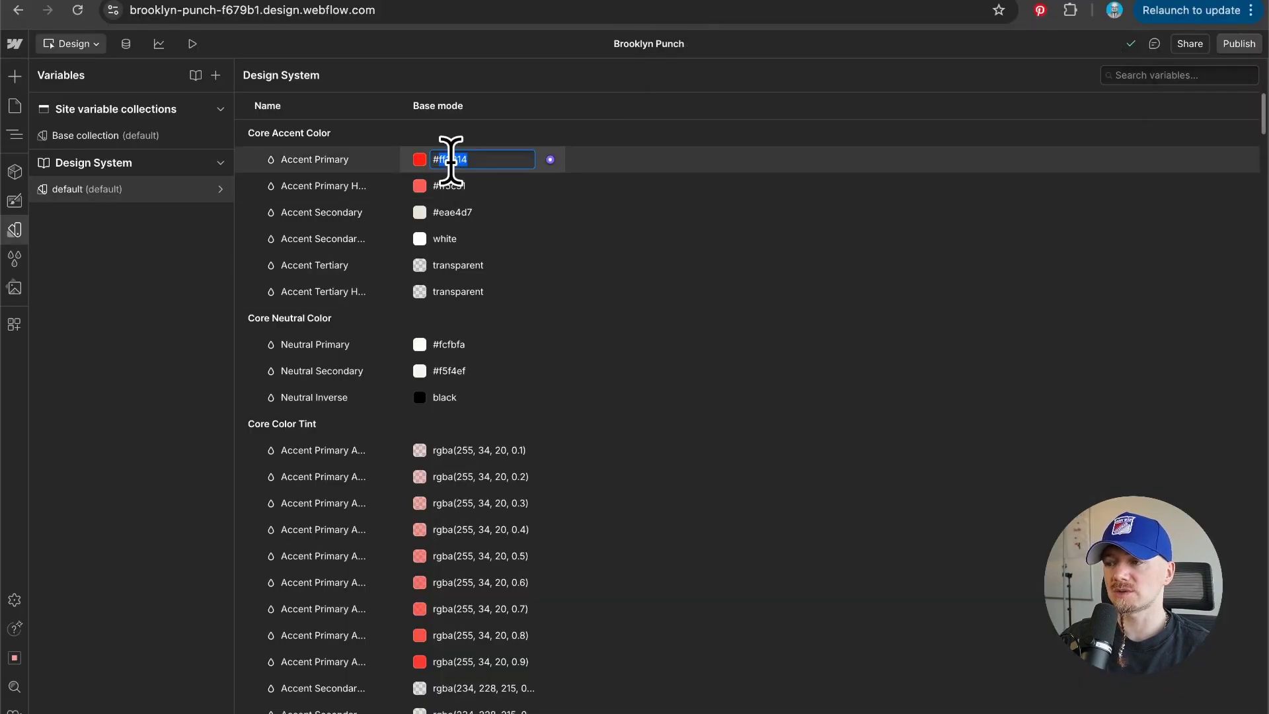
pyautogui.press('super+v')
pyautogui.press('Escape')
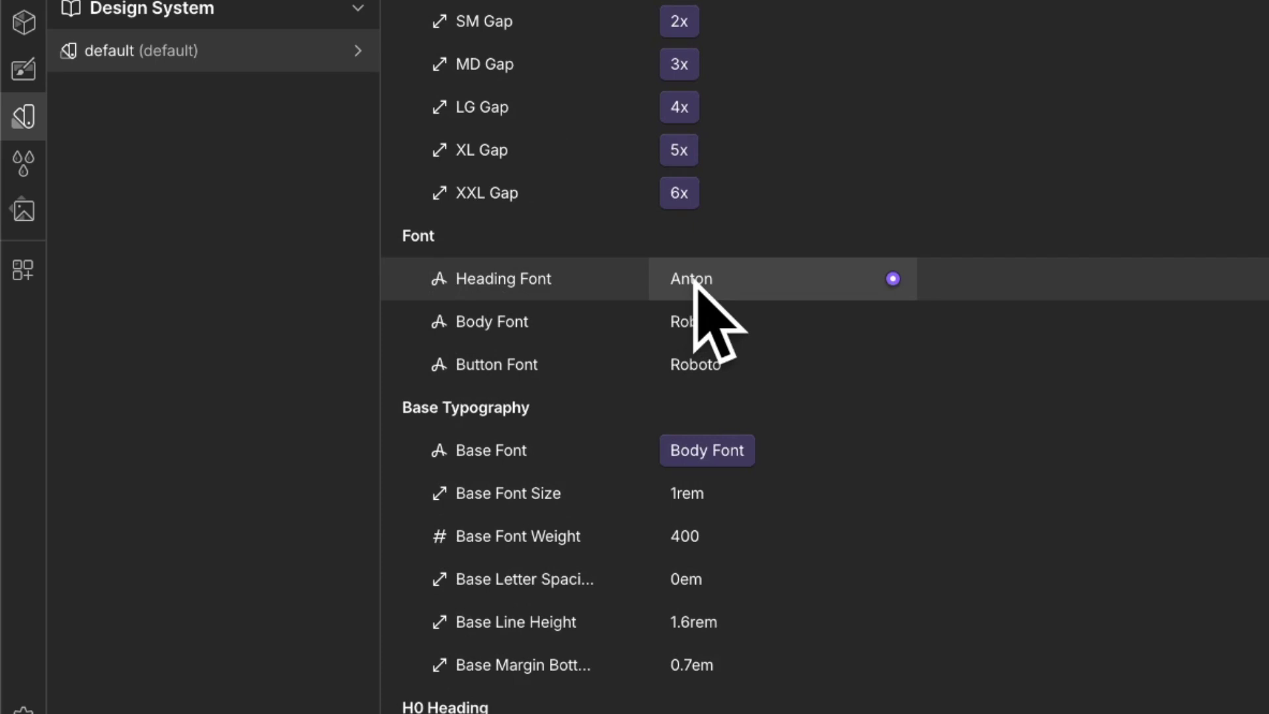
pyautogui.click(694, 279)
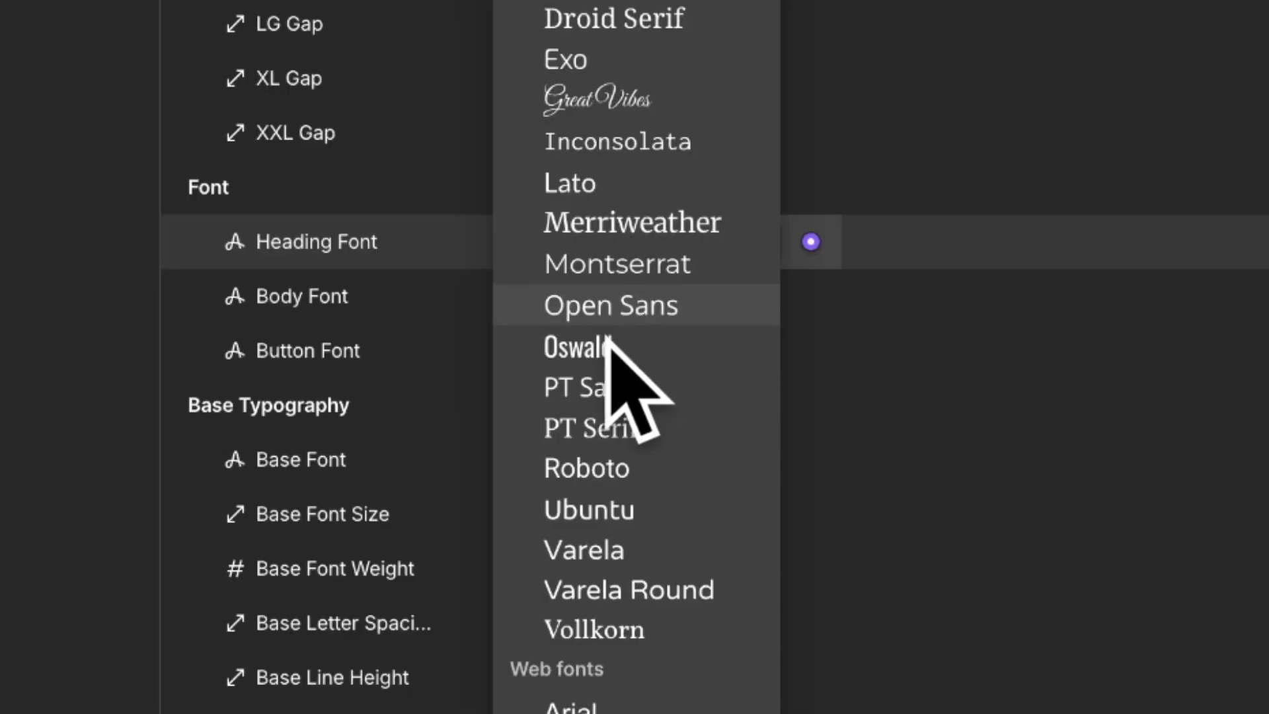
pyautogui.click(607, 343)
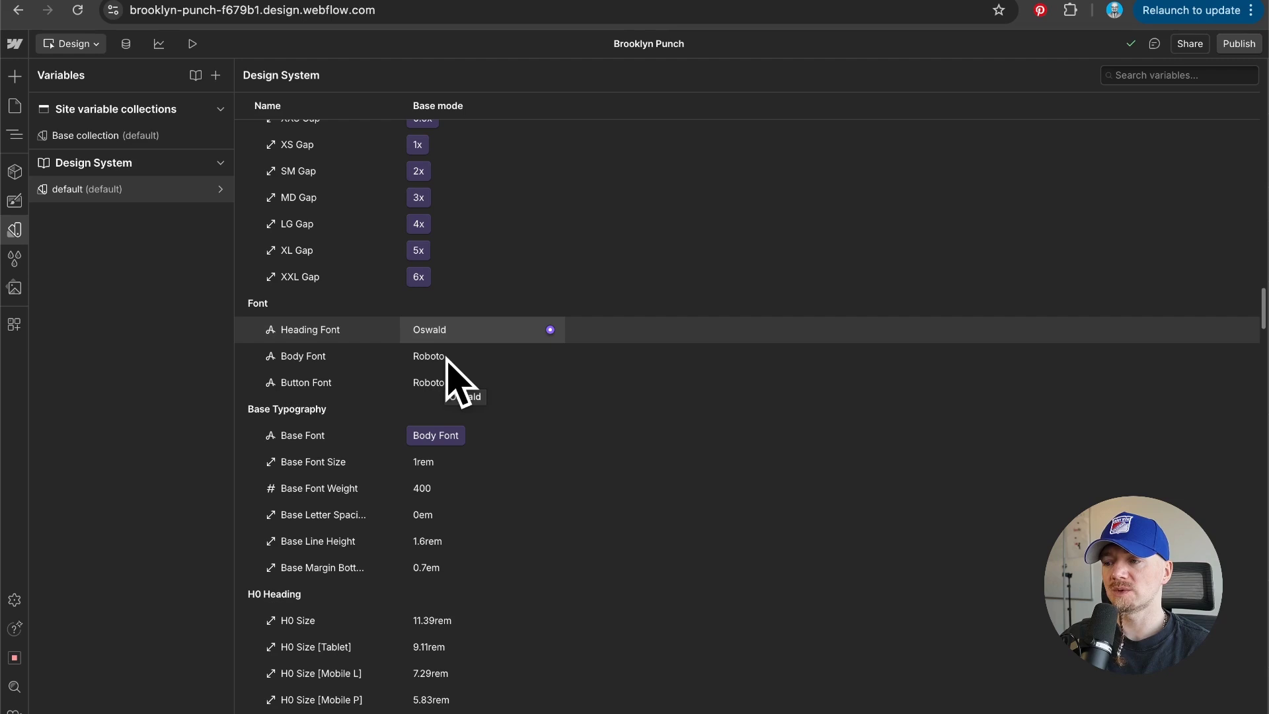
# - Check that the logo file's body text font is Open Sans
pyautogui.press('super+Tab')
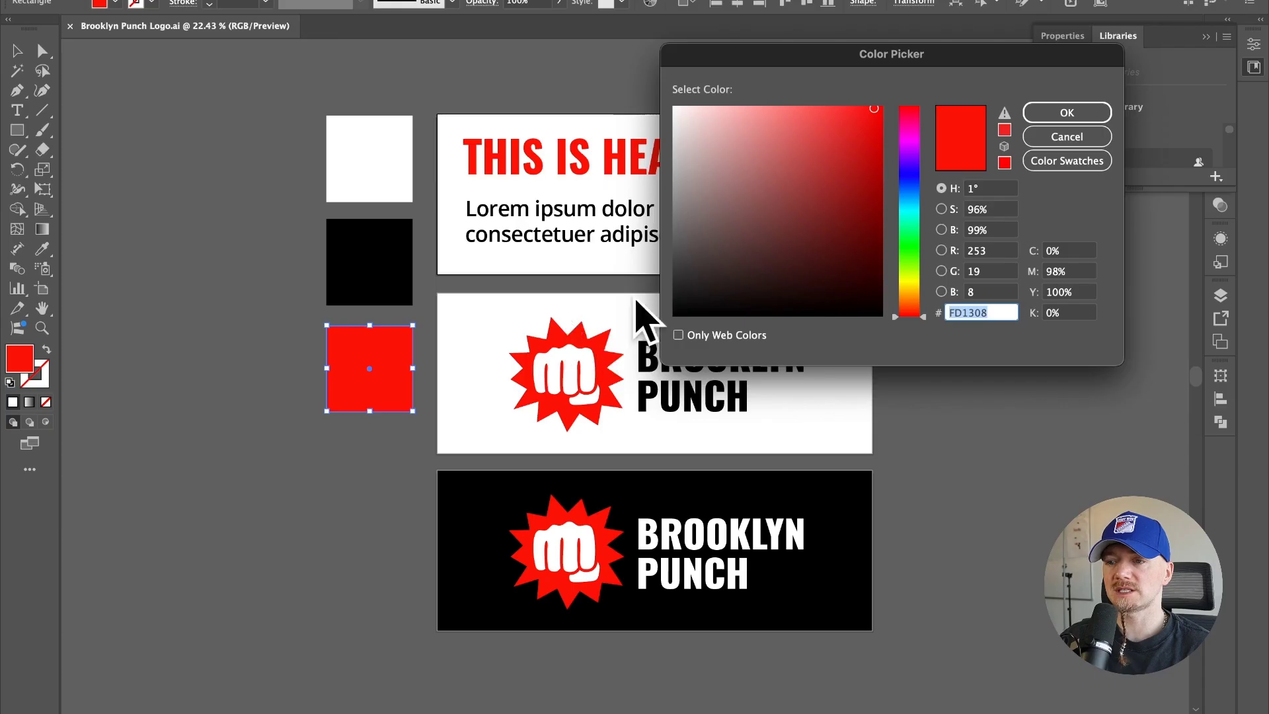
pyautogui.press('Return')
pyautogui.click(590, 243)
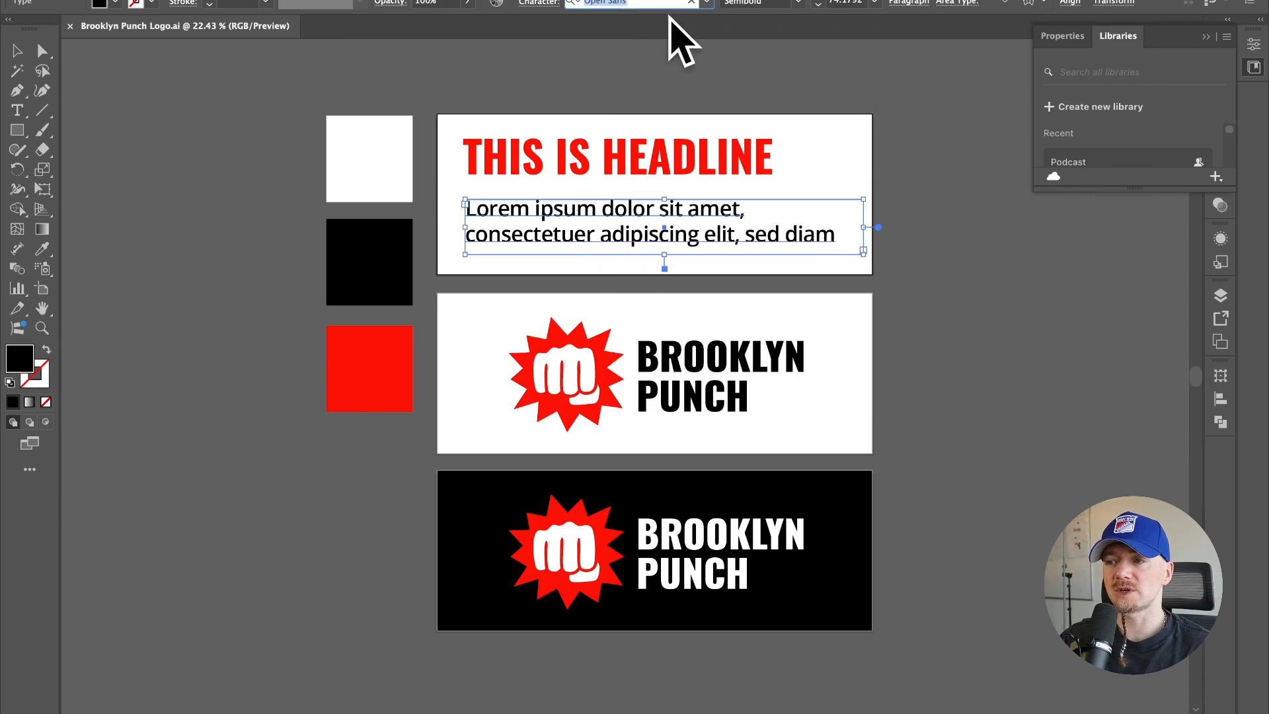
pyautogui.press('super+Tab')
pyautogui.click(581, 360)
# - Set Body Font and Button Font to Open Sans, then go back to the home page canvas
pyautogui.click(439, 355)
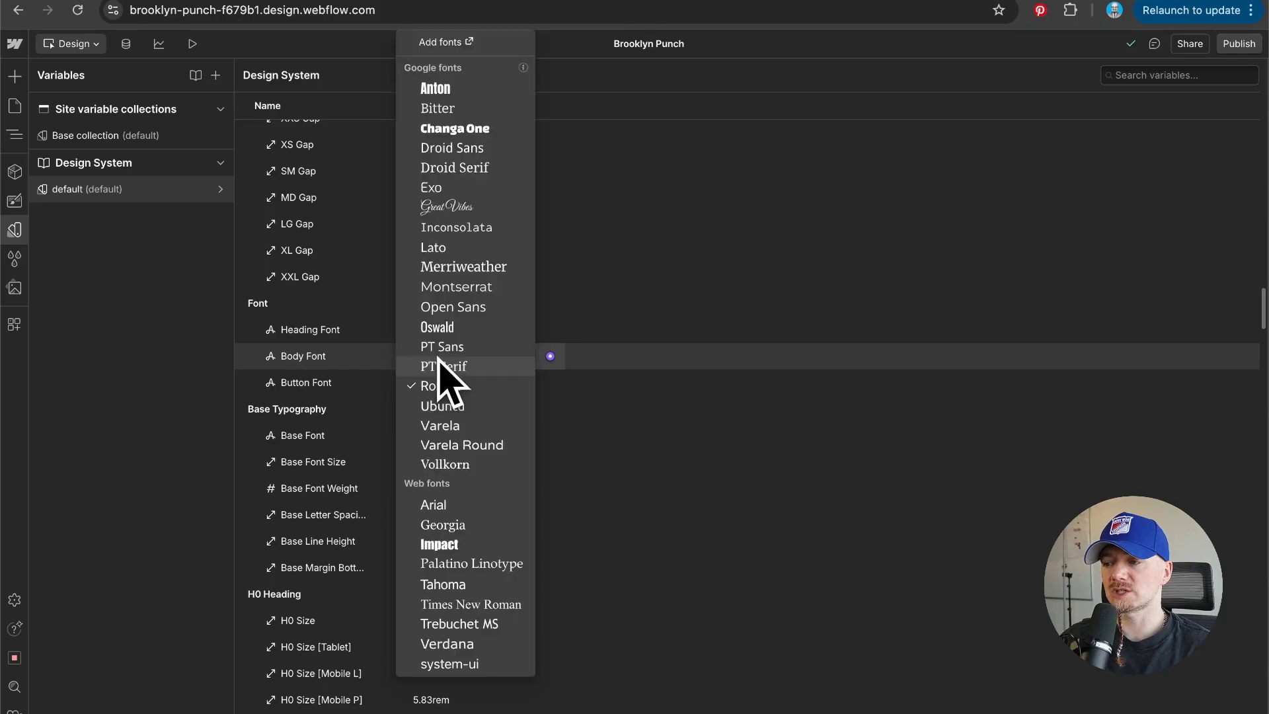
pyautogui.click(546, 383)
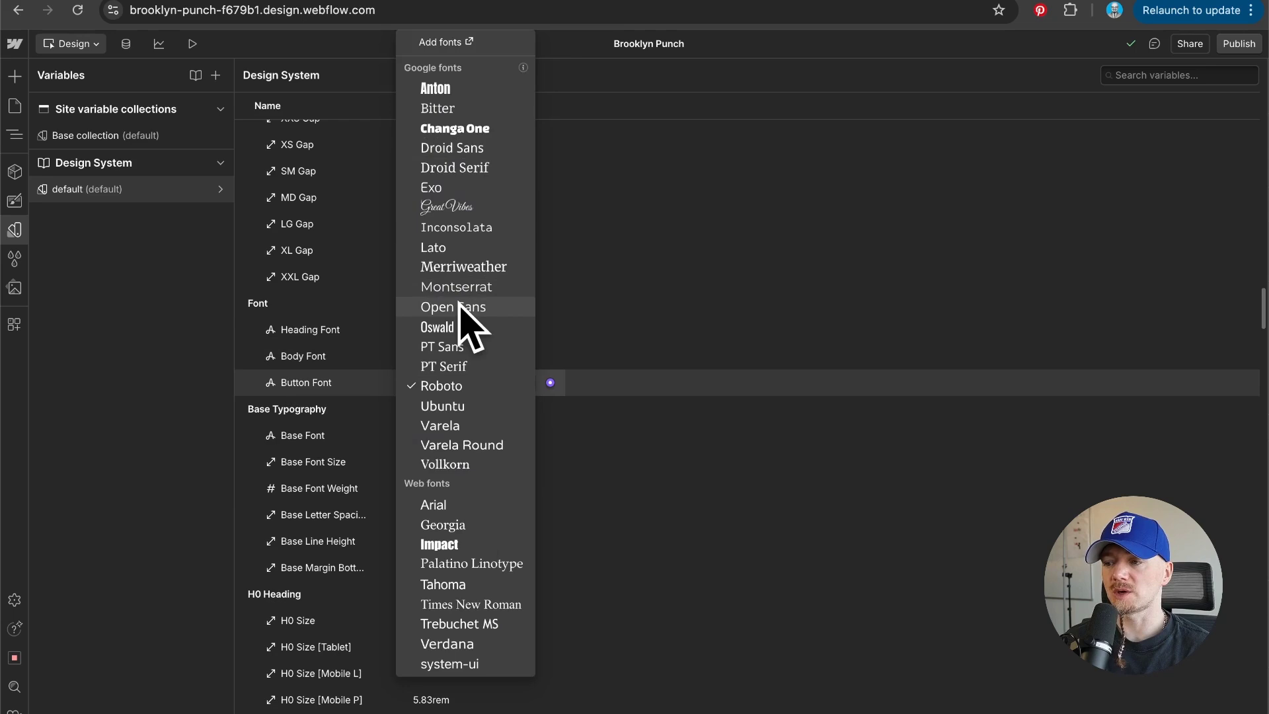
pyautogui.click(461, 306)
pyautogui.scroll(3, 467, 324)
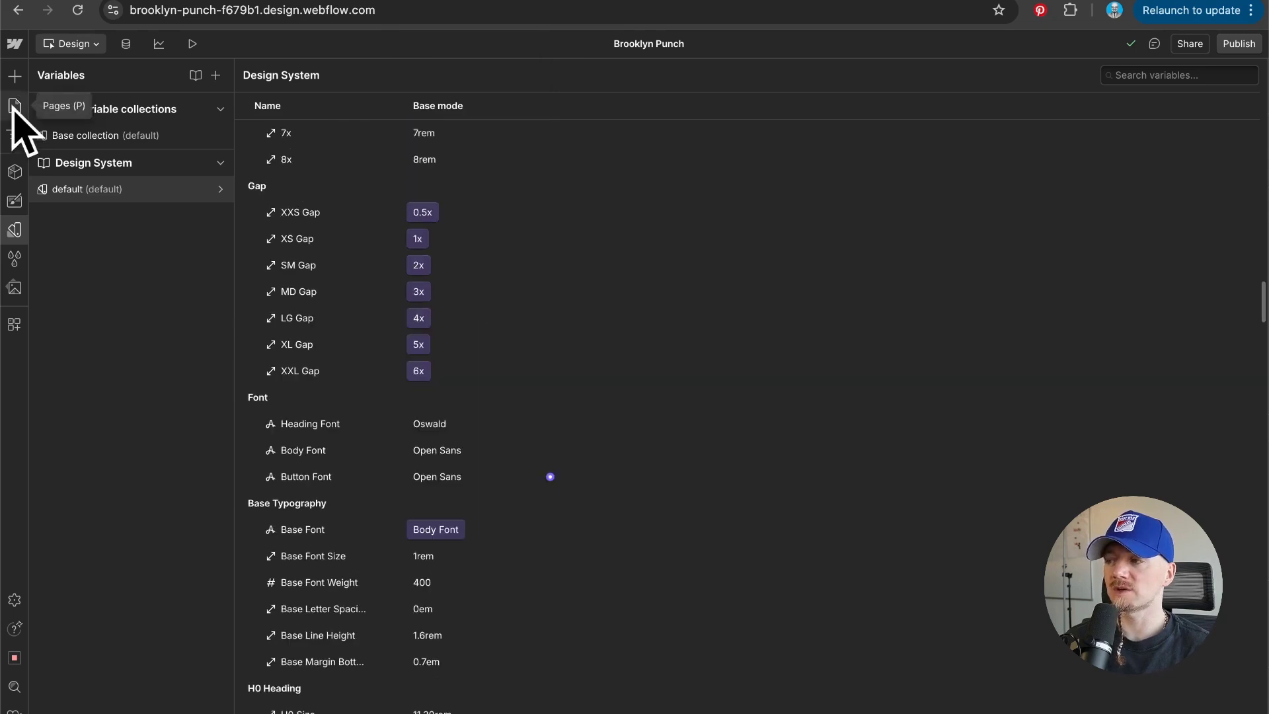
pyautogui.click(25, 109)
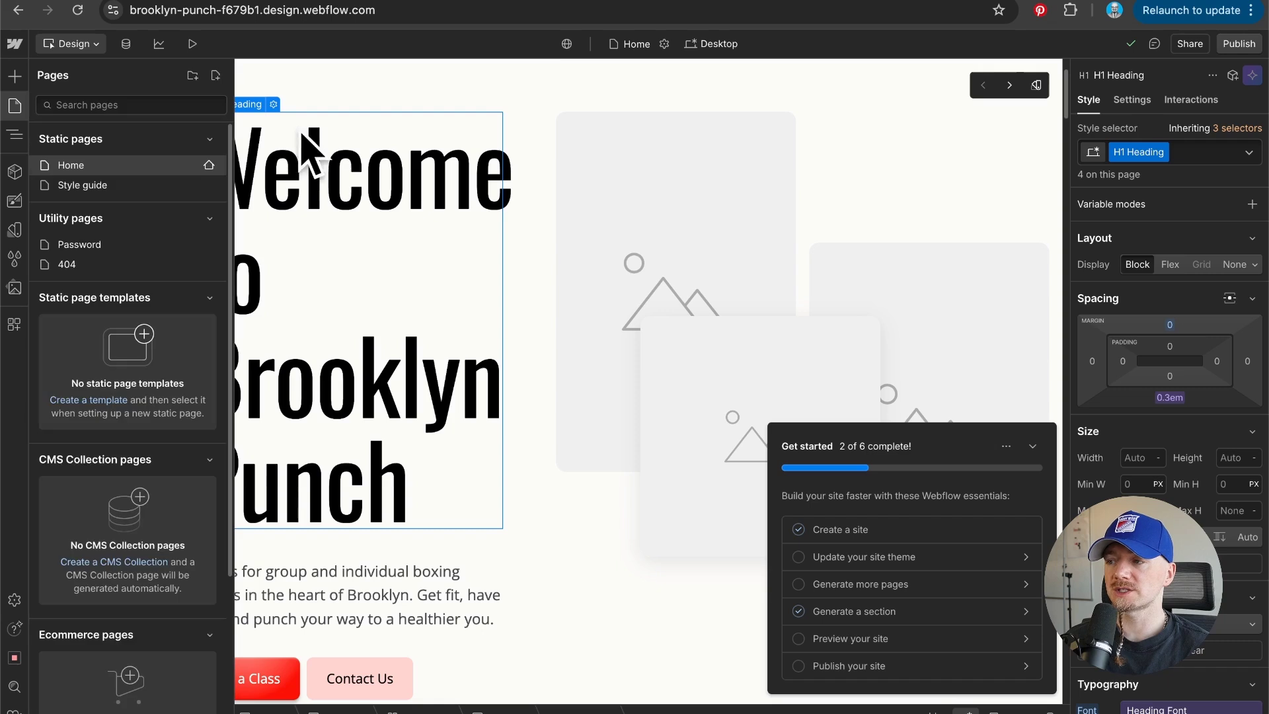
pyautogui.click(591, 318)
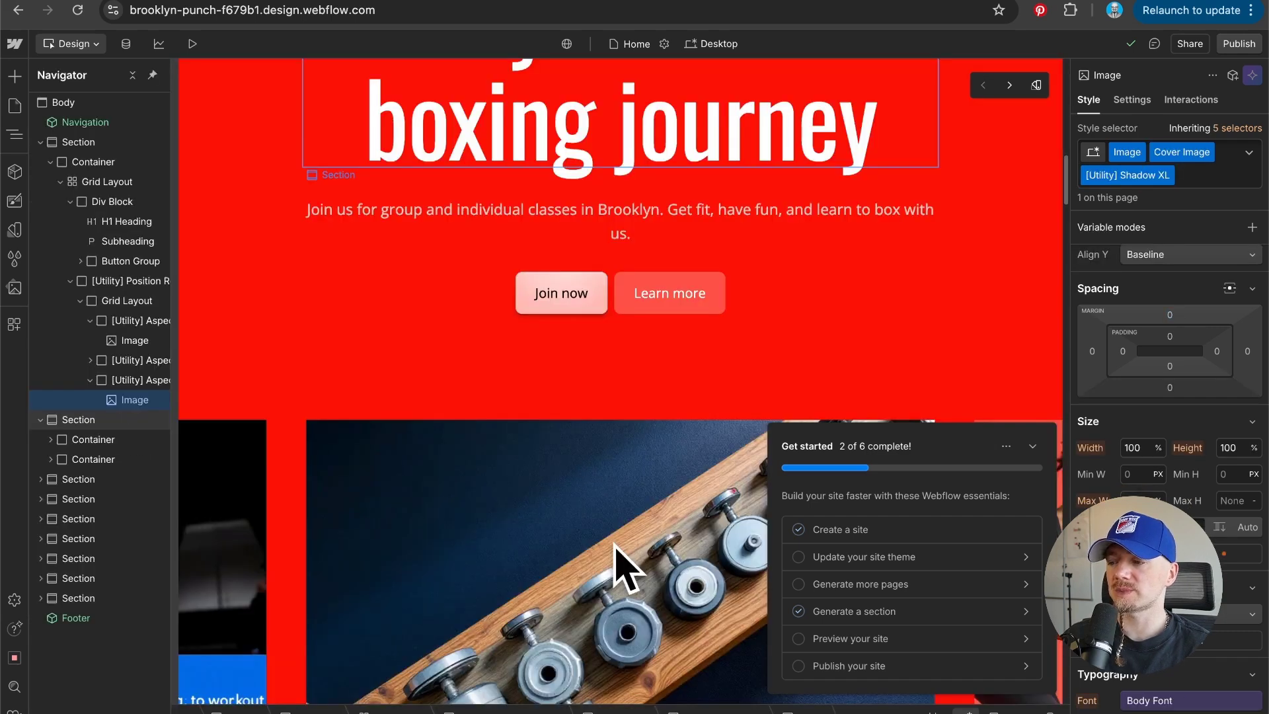
# - Preview the AdobeStock boxing photos in No Code Website and drag one onto the hero cover image
pyautogui.click(623, 482)
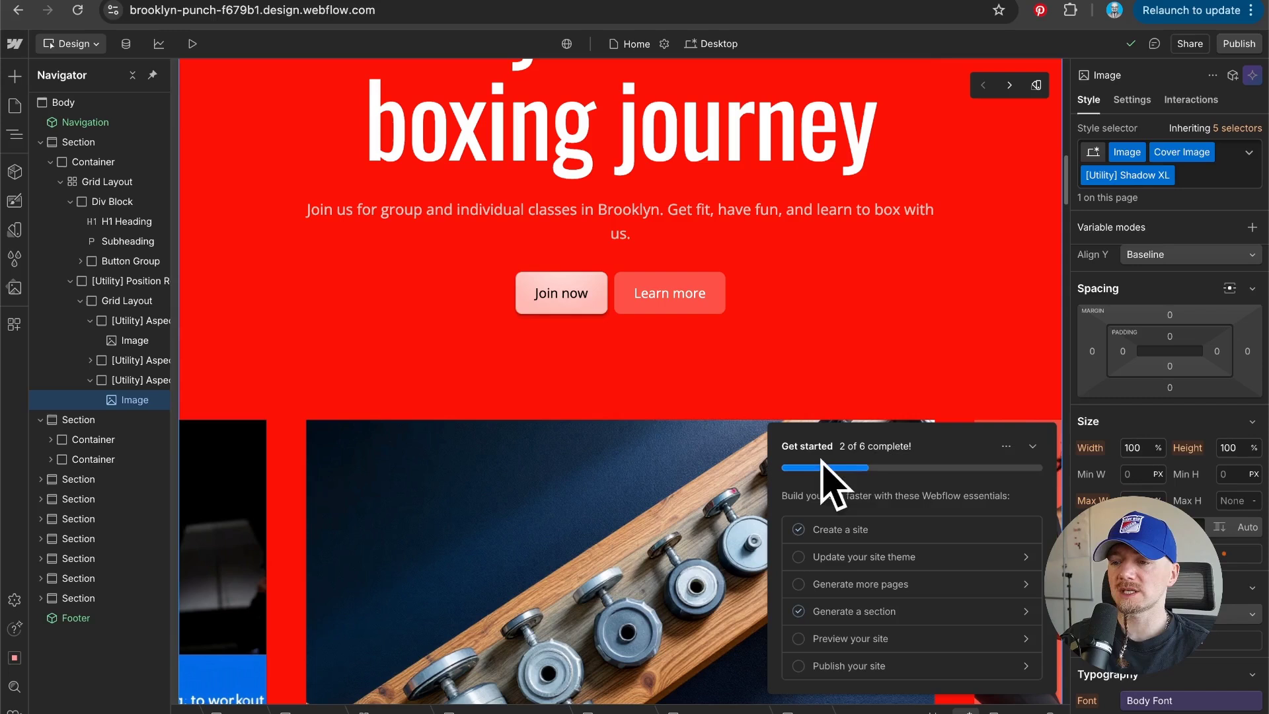
pyautogui.press('super+Tab')
pyautogui.click(823, 357)
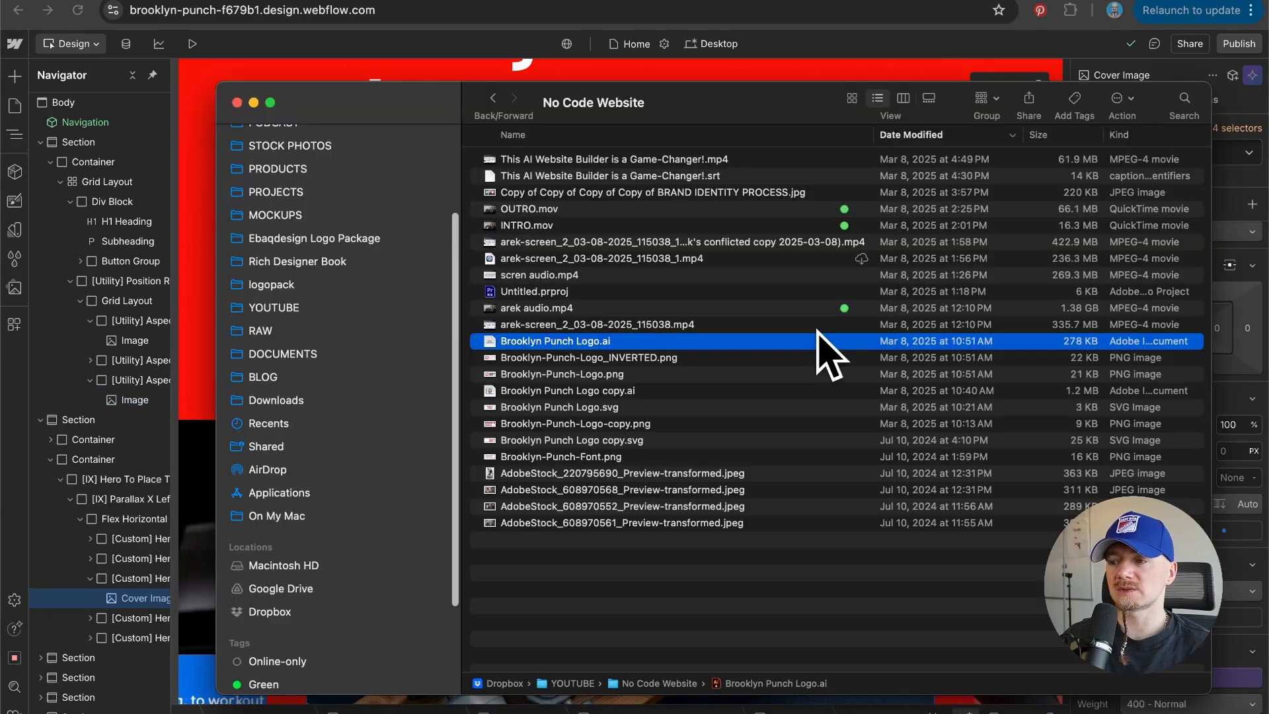
pyautogui.click(638, 472)
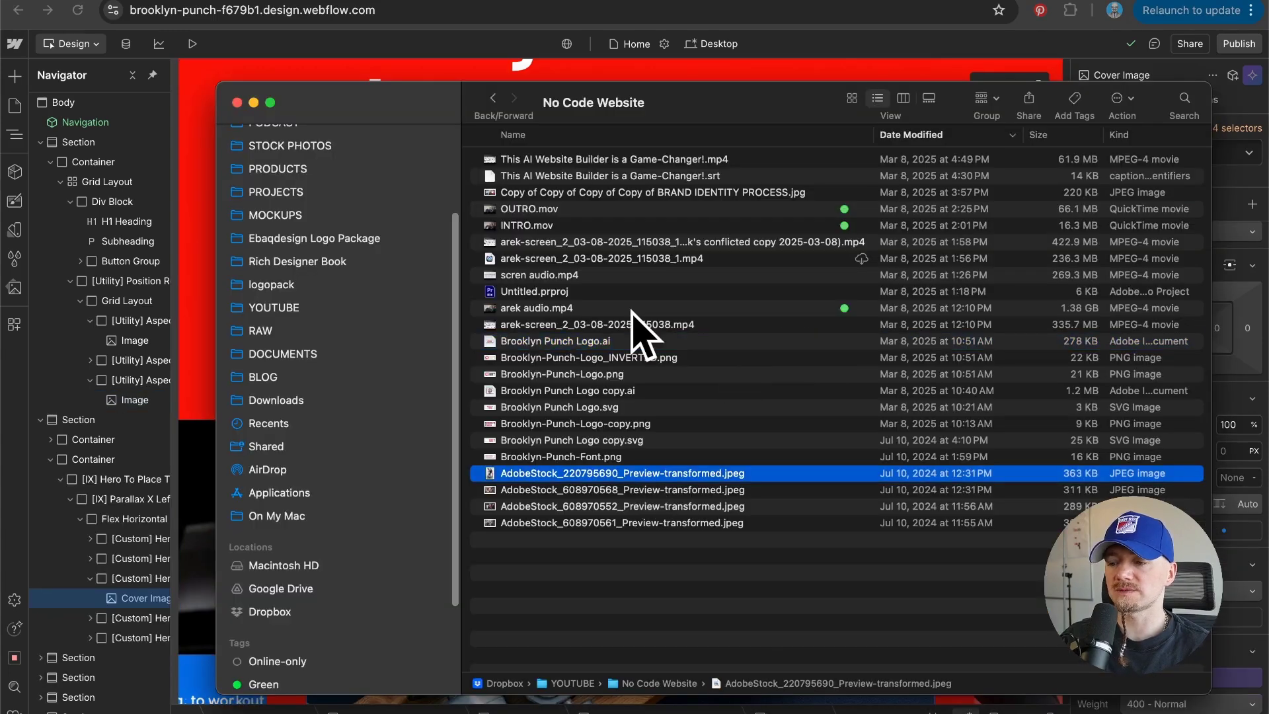
pyautogui.press('space')
pyautogui.press('Down')
pyautogui.press('Down')
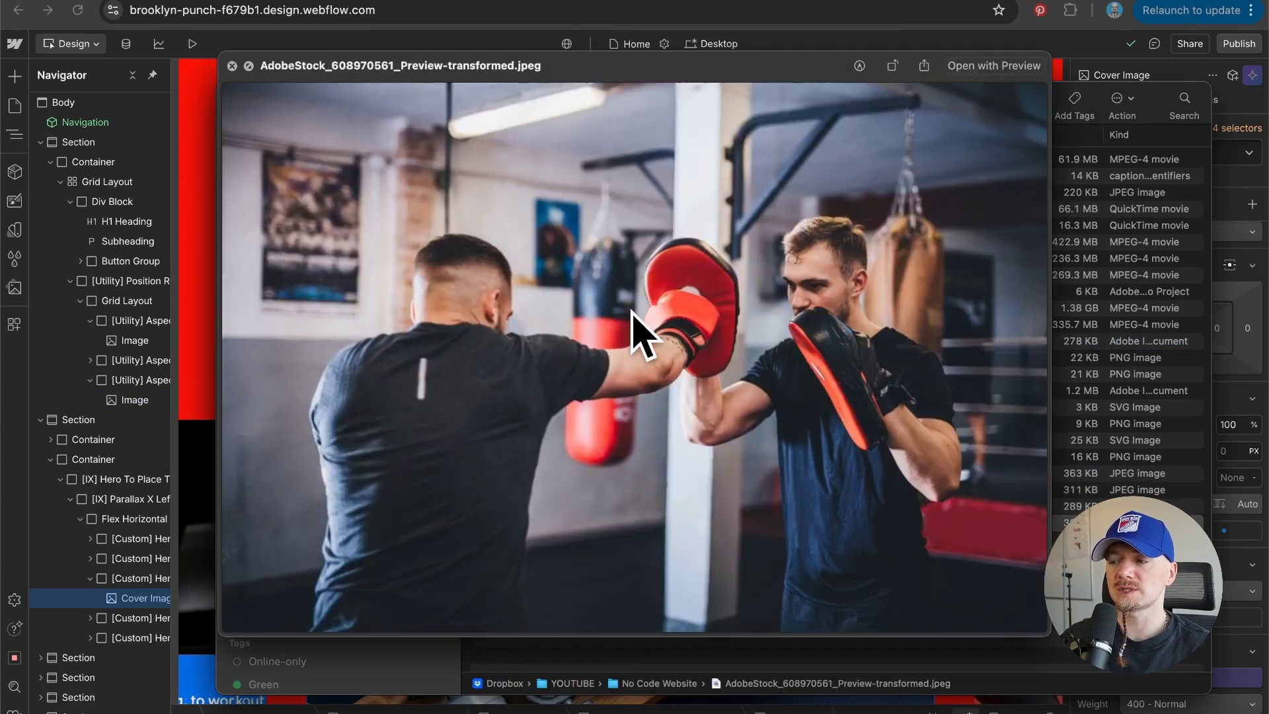
pyautogui.press('space')
pyautogui.moveTo(425, 113); pyautogui.dragTo(892, 99)
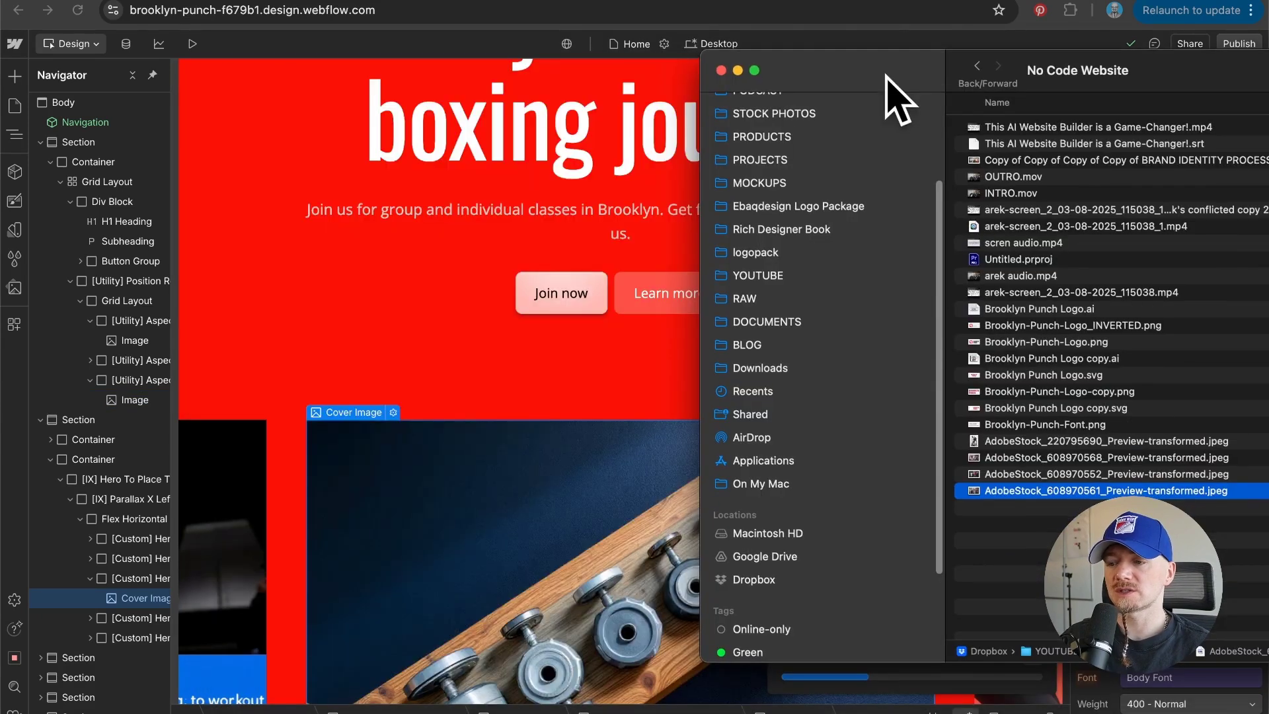
pyautogui.moveTo(1012, 493); pyautogui.dragTo(467, 522)
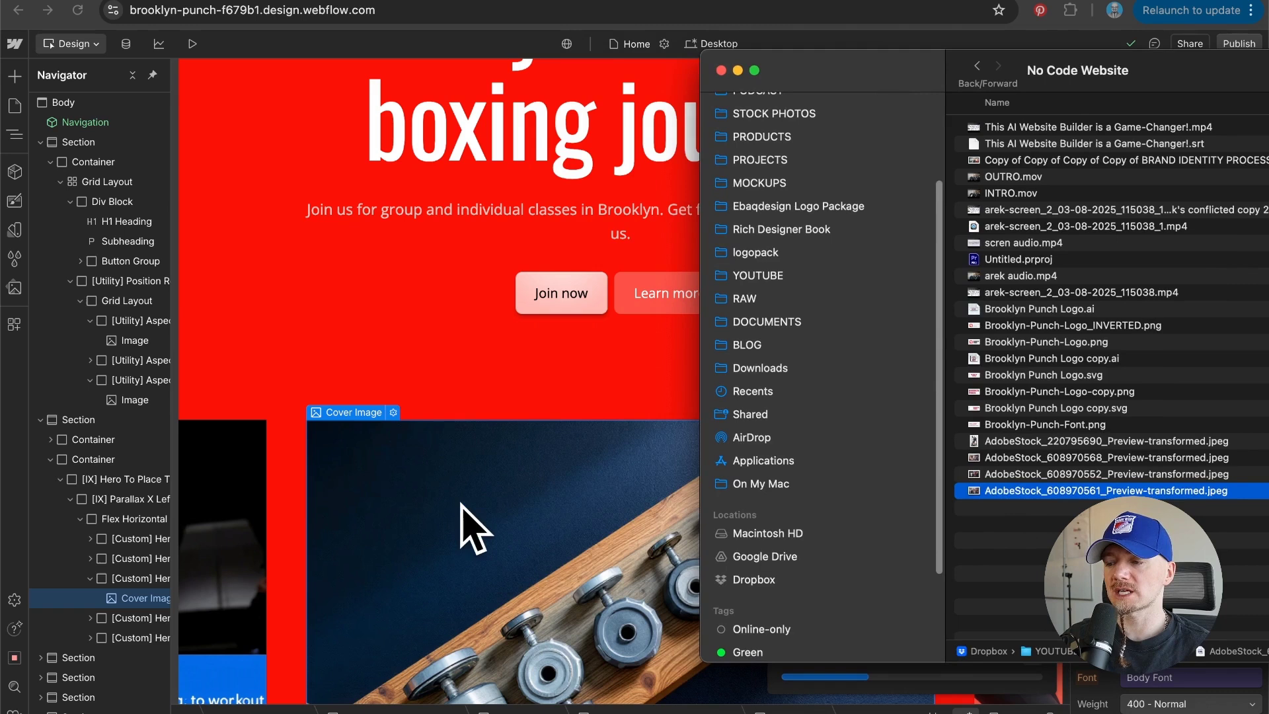
pyautogui.click(462, 512)
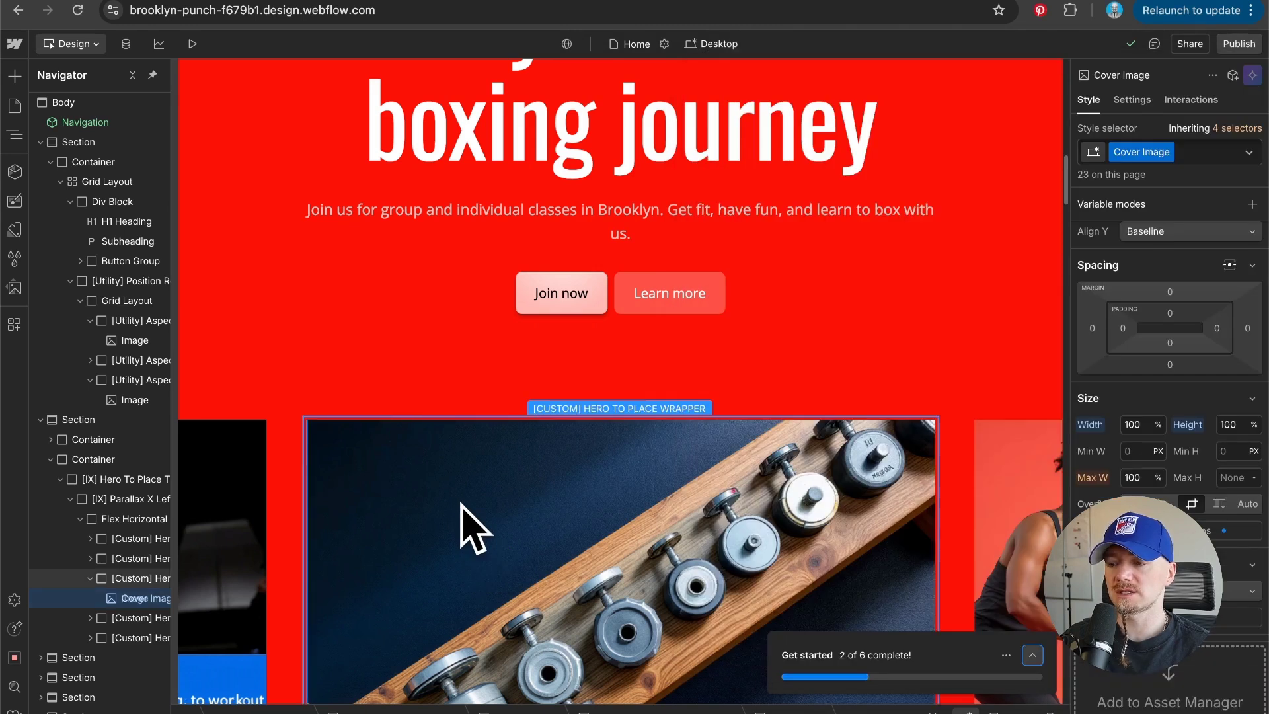
# - Swap the hero image placeholder for the first boxing stock photo from the assets
pyautogui.click(15, 287)
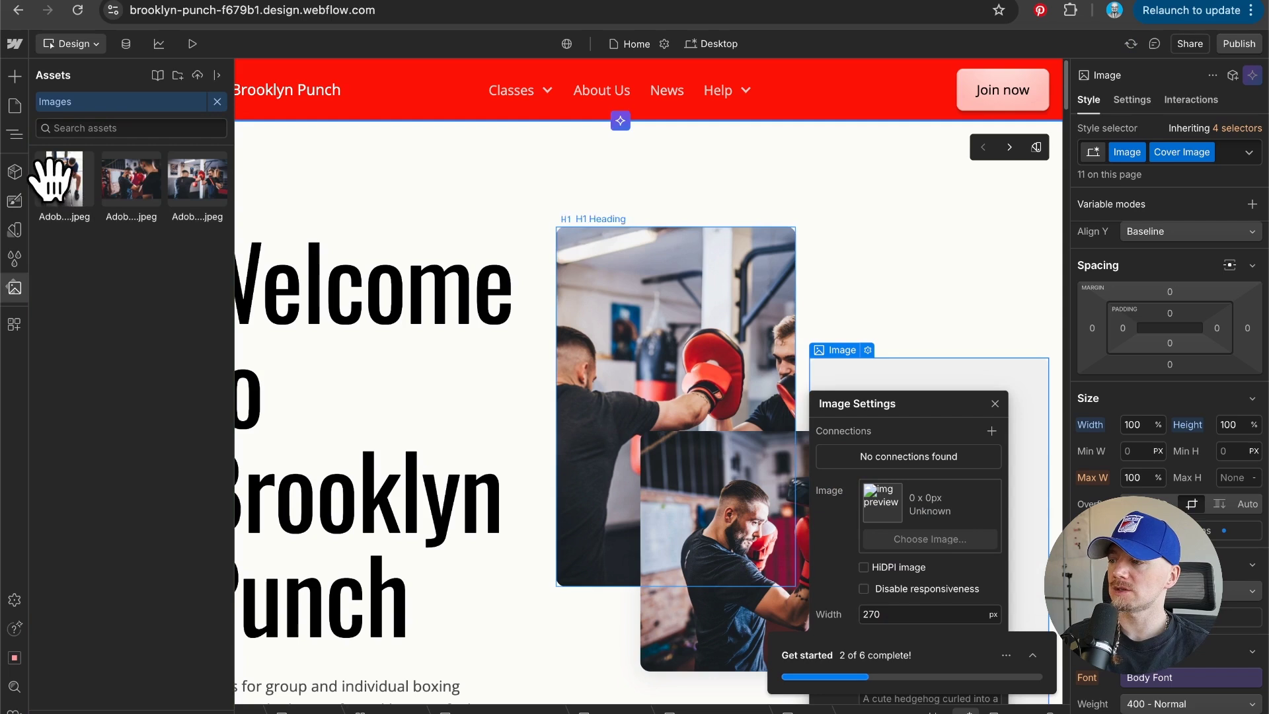
pyautogui.click(64, 179)
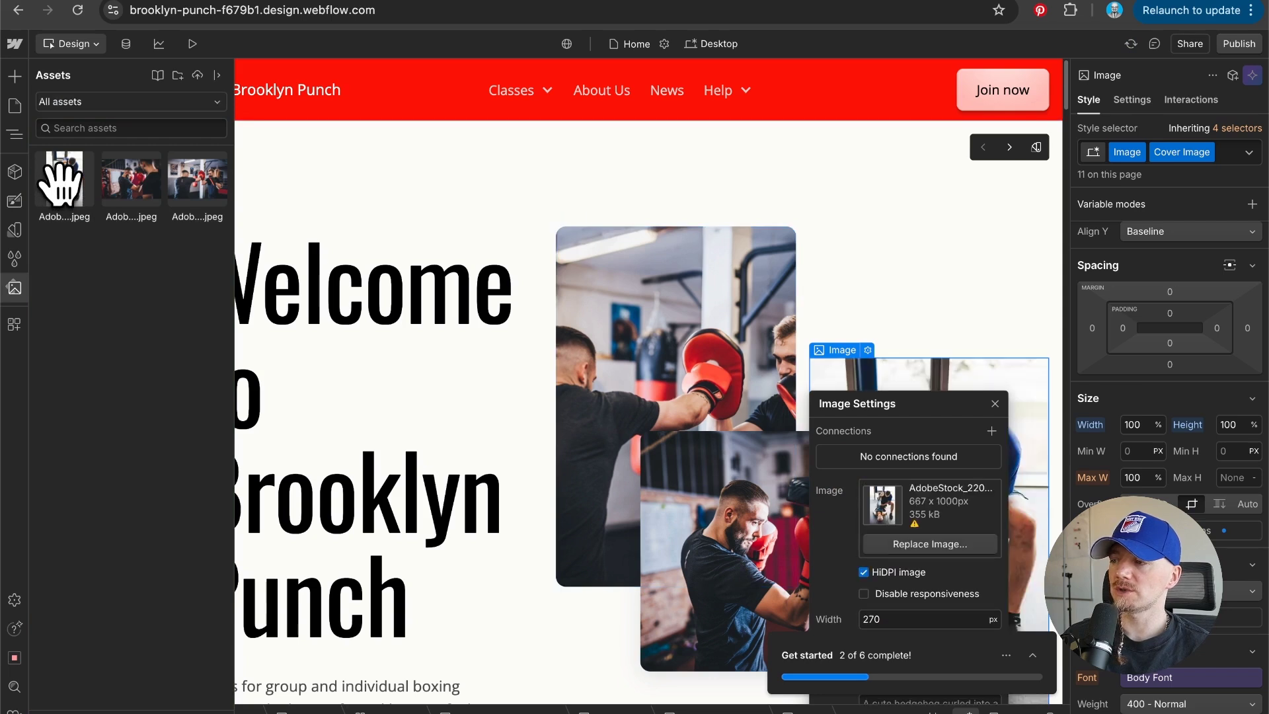
pyautogui.press('z')
pyautogui.click(126, 240)
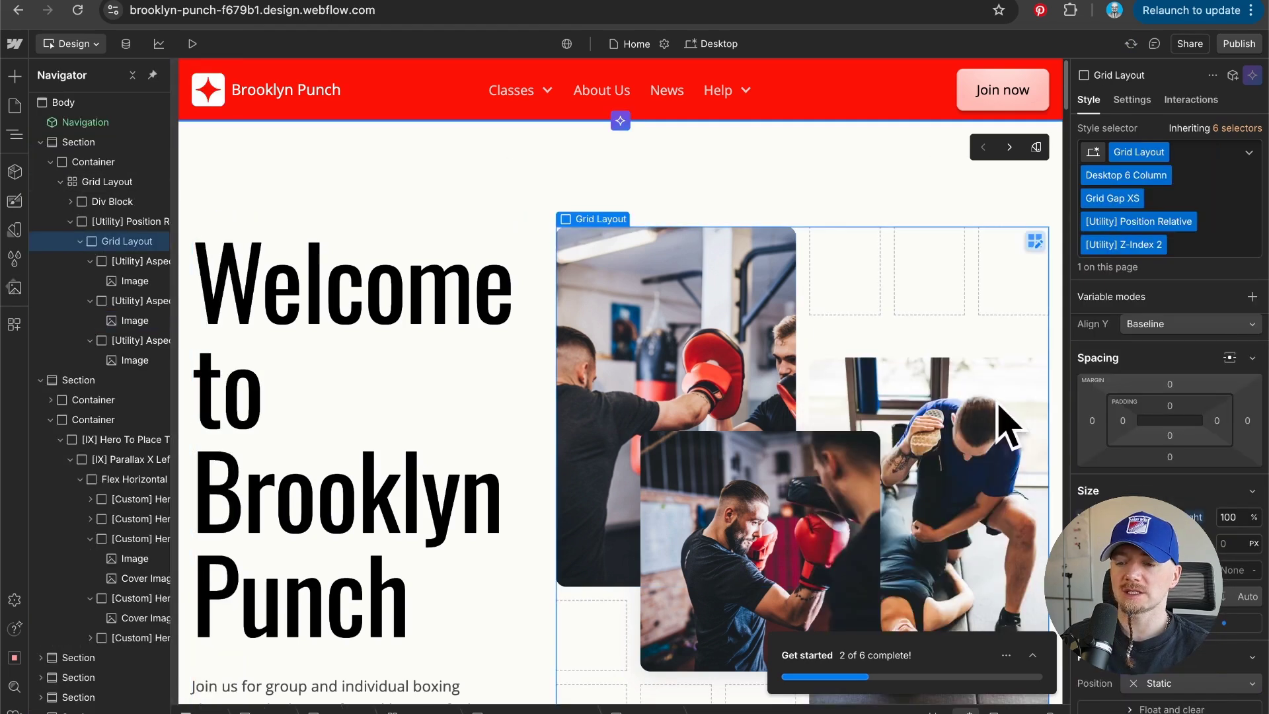
pyautogui.click(678, 387)
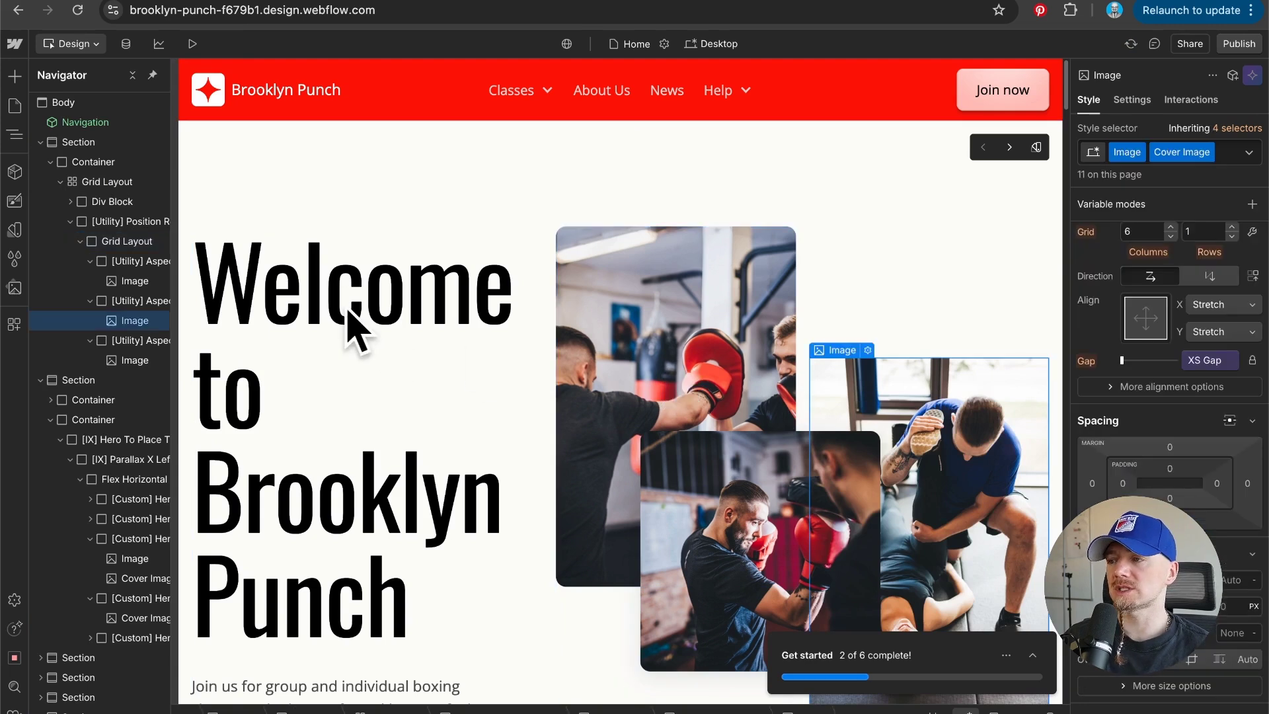
# - Open the Navigation component and its Nav Container for editing the logo
pyautogui.doubleClick(282, 96)
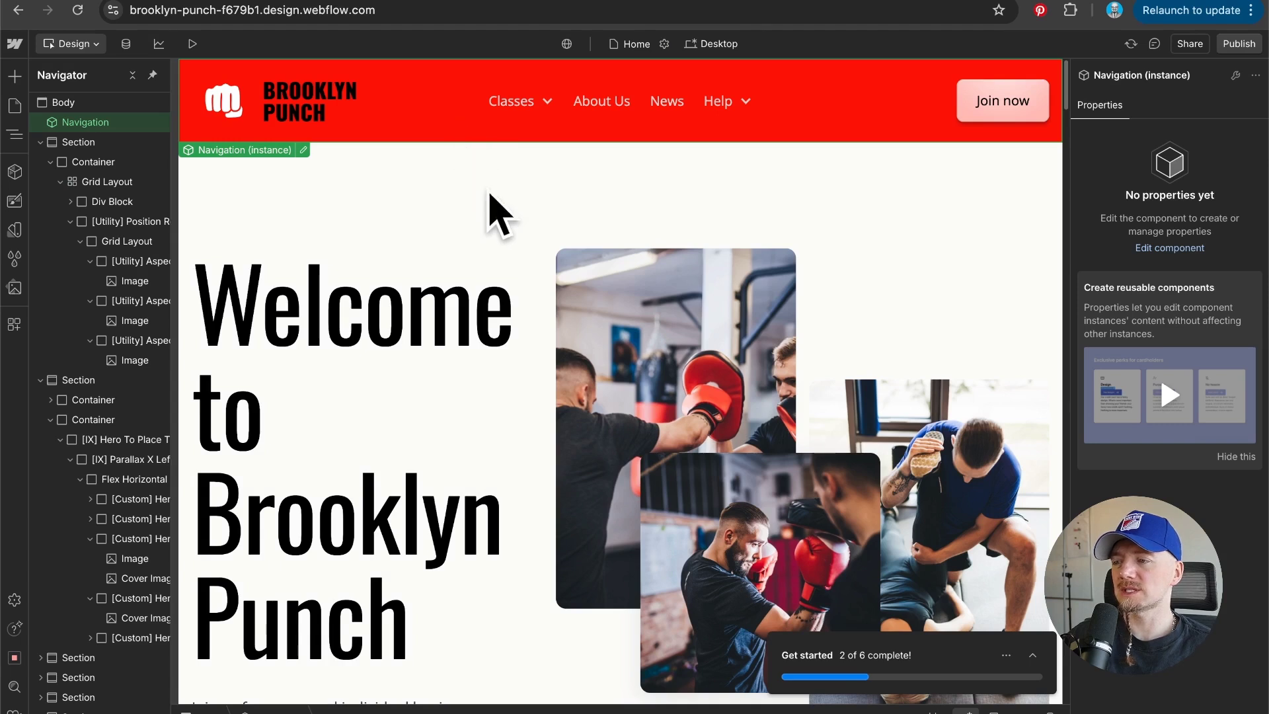
pyautogui.doubleClick(462, 128)
pyautogui.click(536, 137)
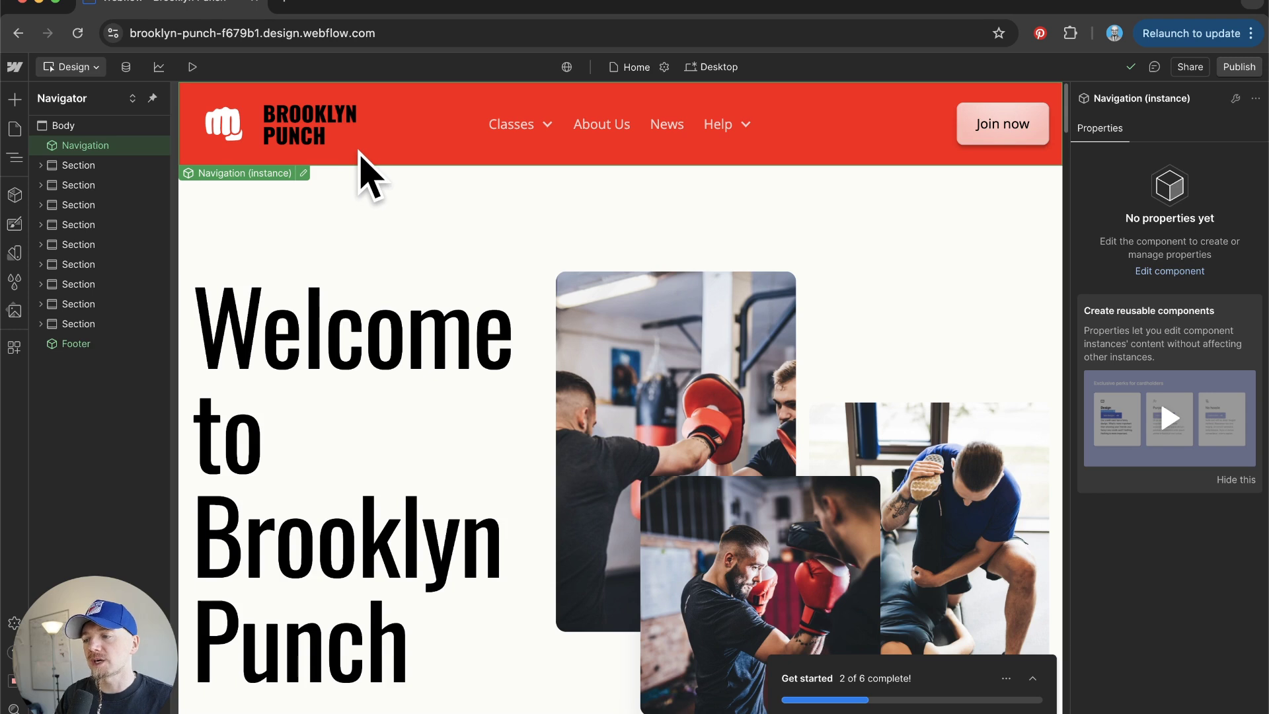
pyautogui.doubleClick(131, 147)
# - Set the navigation background colour to the white BG Primary variable
pyautogui.scroll(-8, 1156, 466)
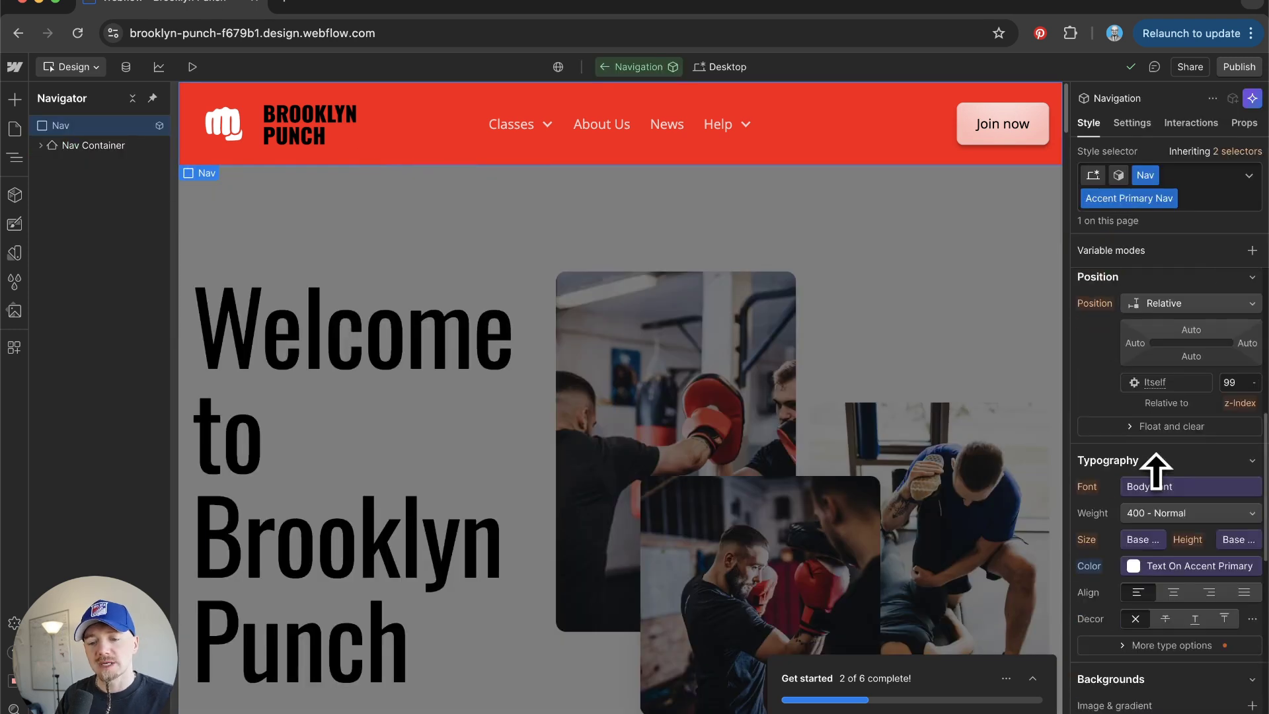
pyautogui.scroll(-4, 1155, 466)
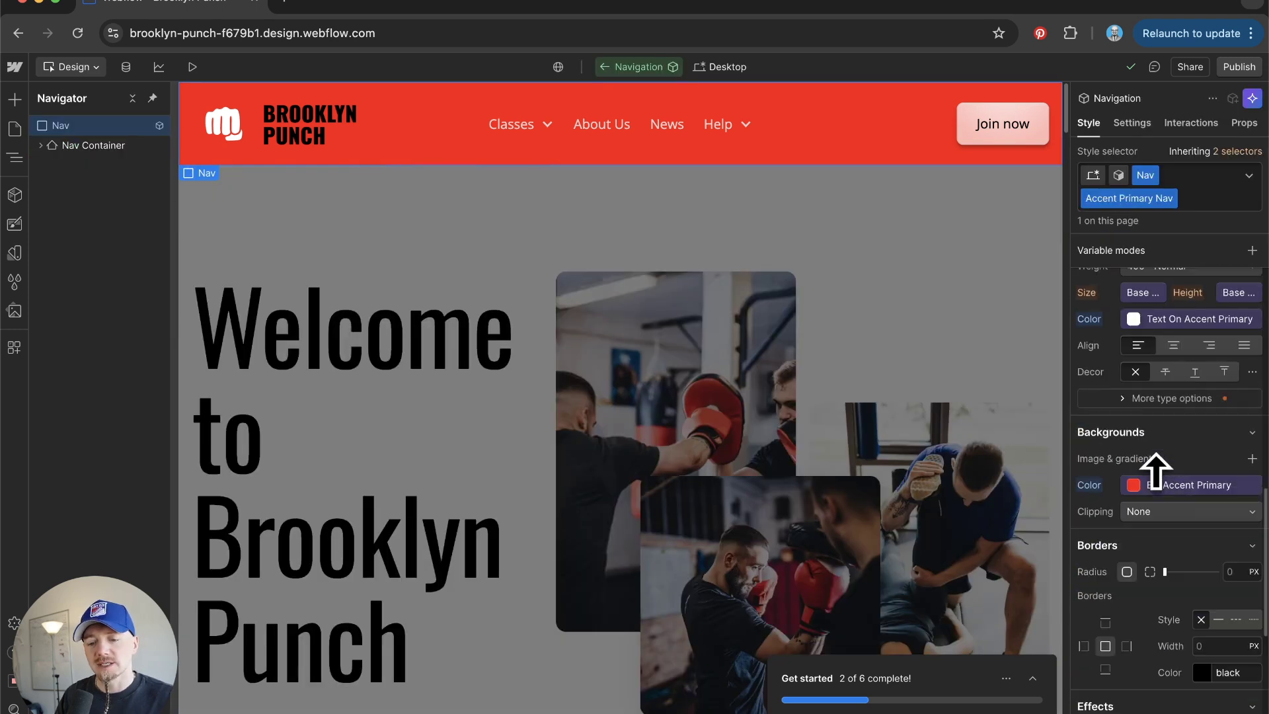
pyautogui.click(1141, 488)
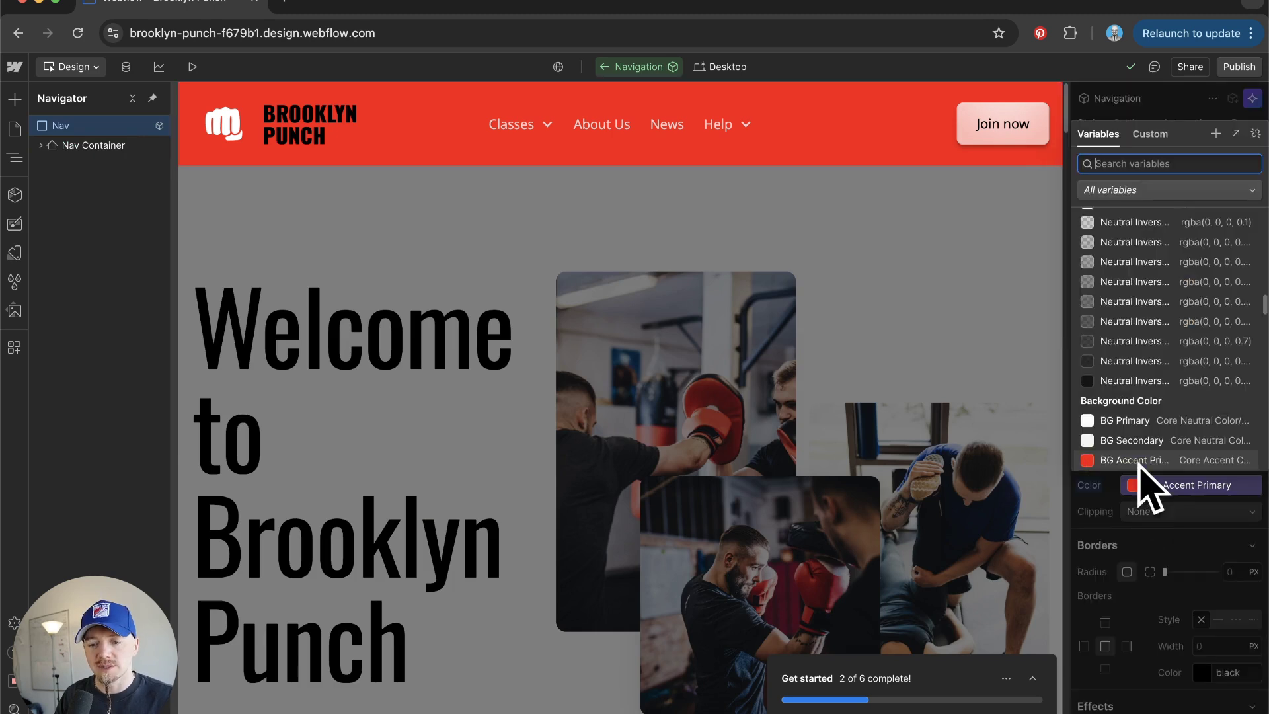
pyautogui.click(1136, 421)
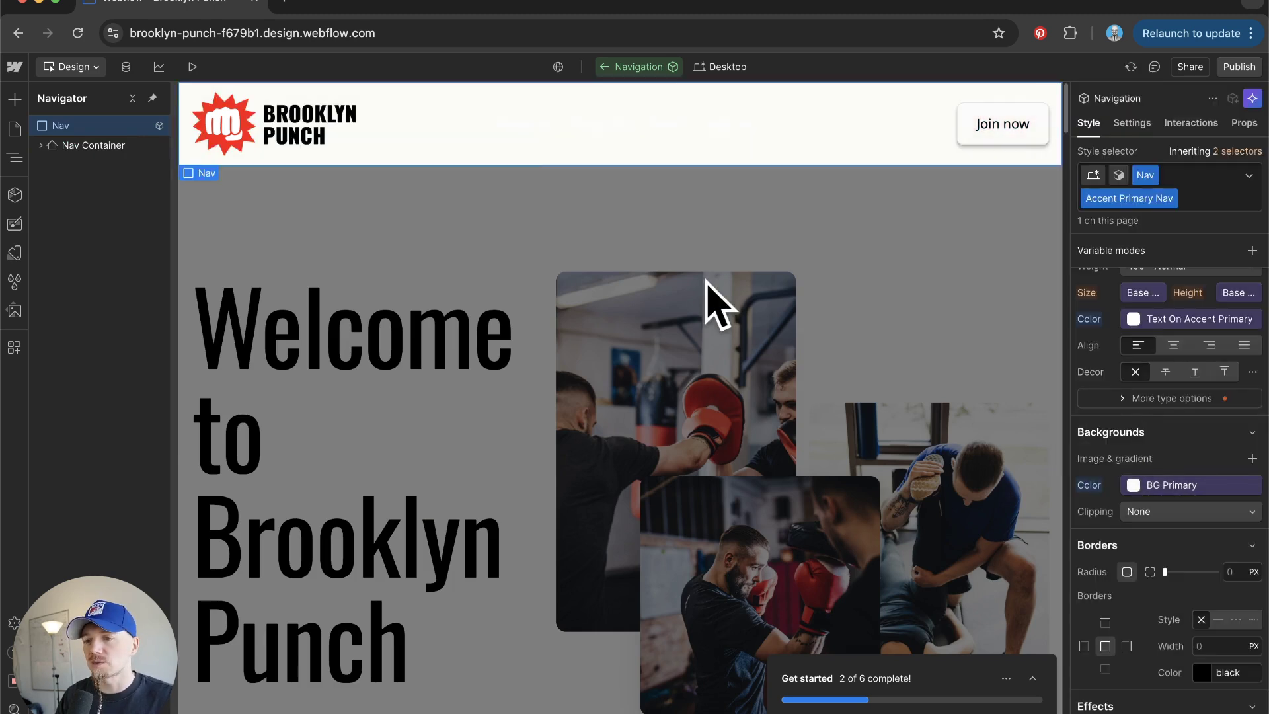
# - Set the Nav Container link text colour to Text Primary and exit component editing
pyautogui.click(638, 132)
pyautogui.scroll(2, 1162, 542)
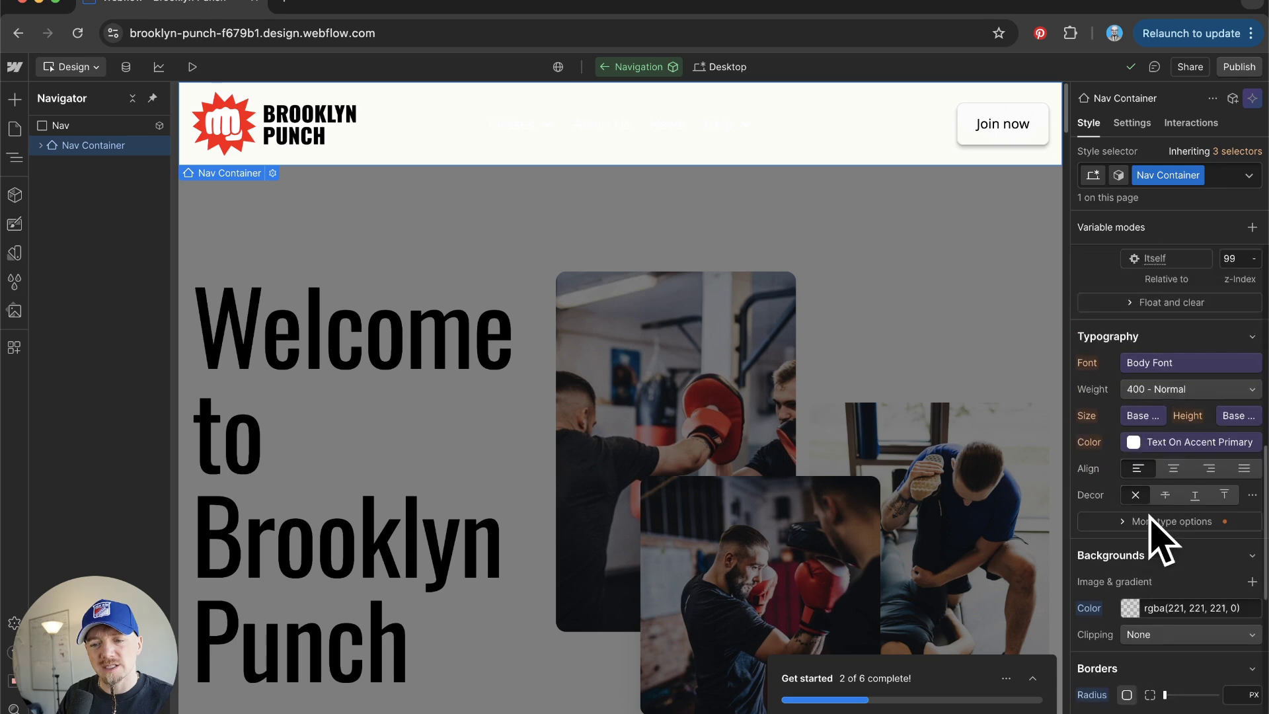
pyautogui.scroll(1, 1151, 517)
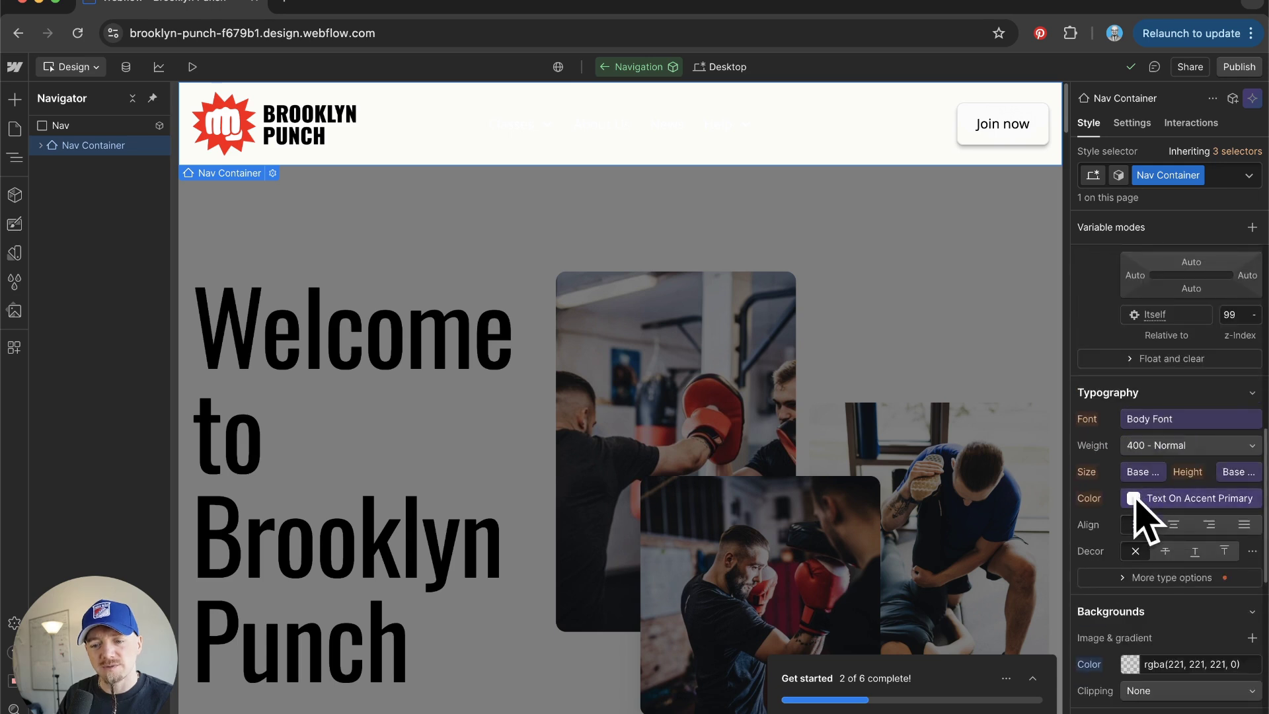
pyautogui.click(1135, 499)
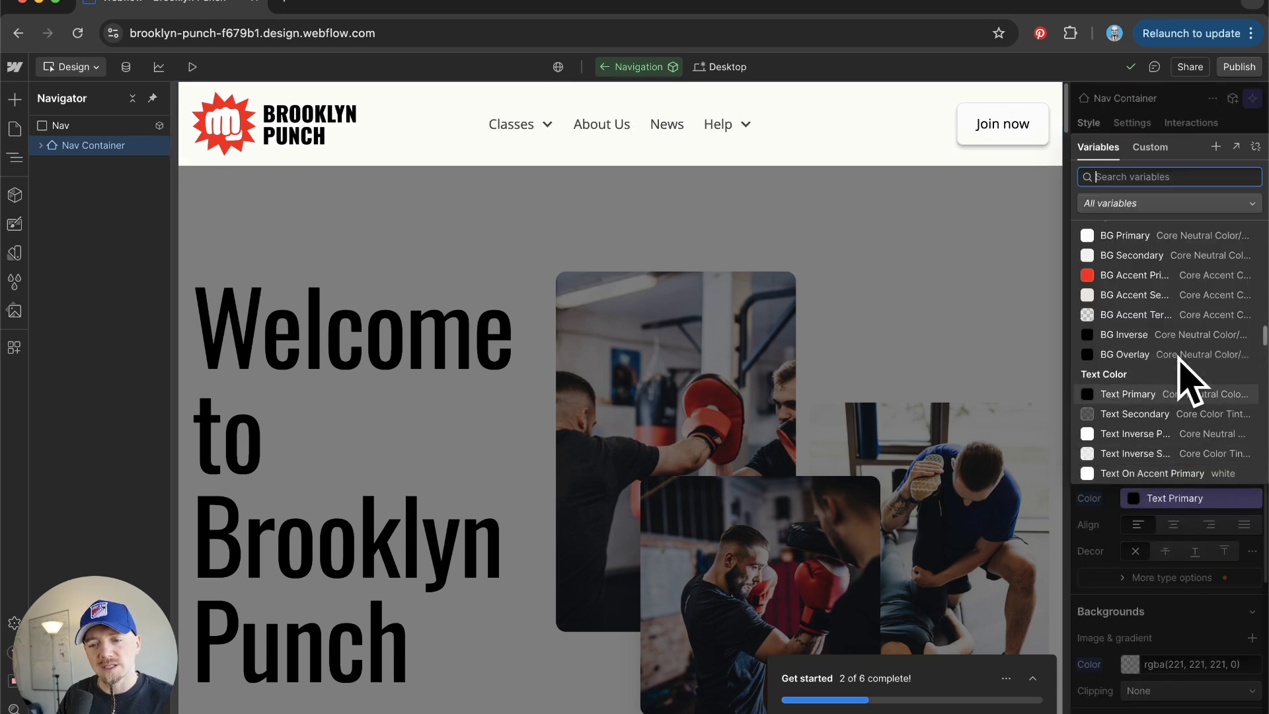
pyautogui.click(1186, 393)
pyautogui.click(1003, 249)
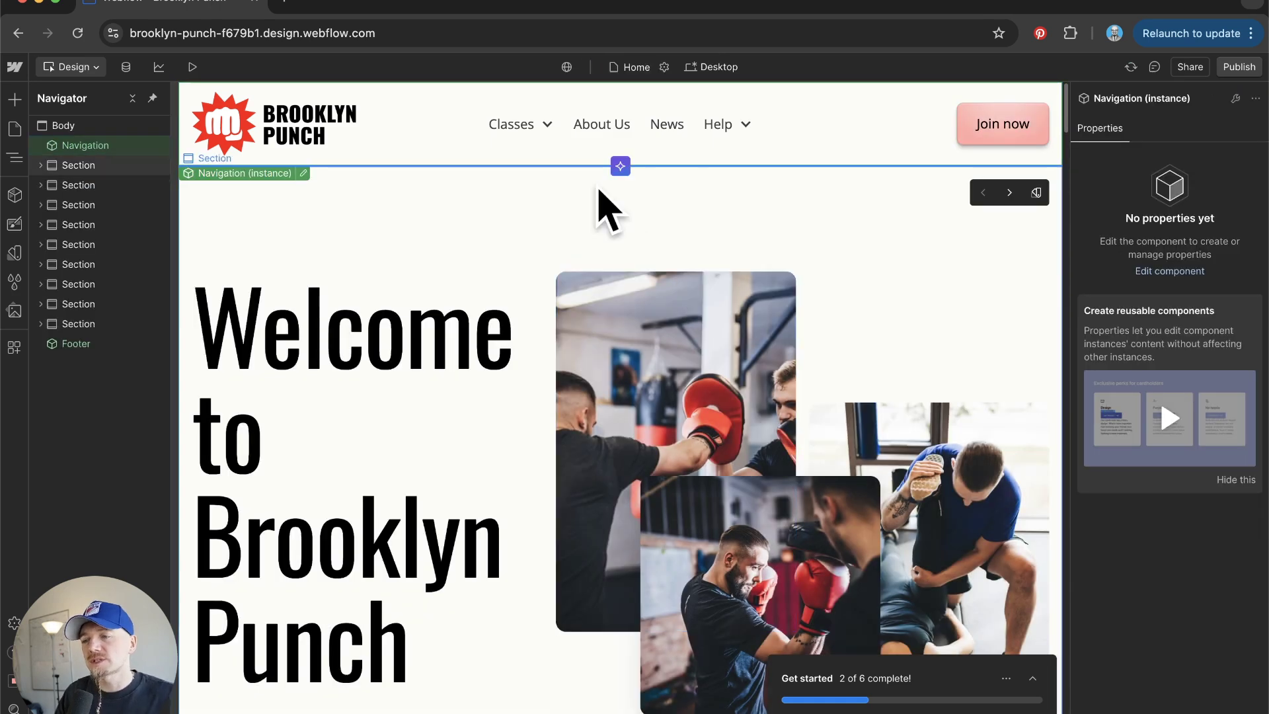
# - Switch Pricing plans to the four-card Free, Basic, Team and Business layout ($0–$29)
pyautogui.scroll(-3, 565, 360)
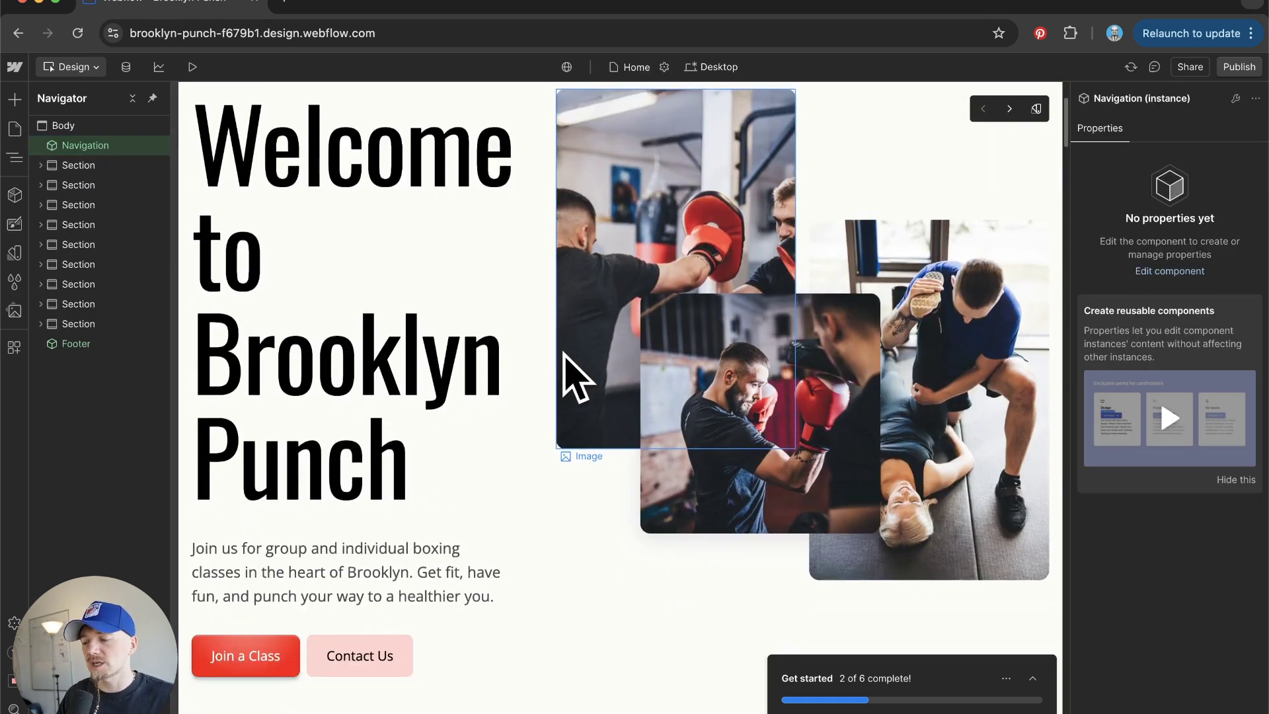
pyautogui.scroll(-20, 564, 353)
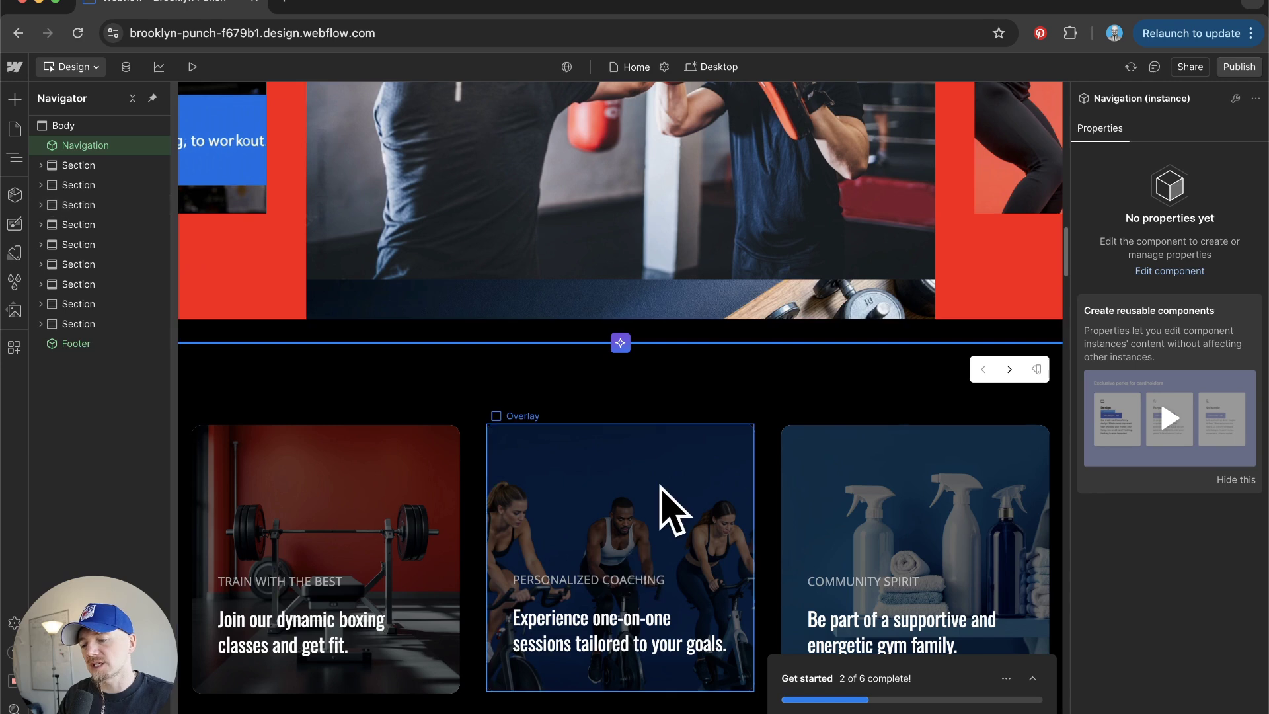
pyautogui.click(660, 486)
pyautogui.scroll(-1, 659, 486)
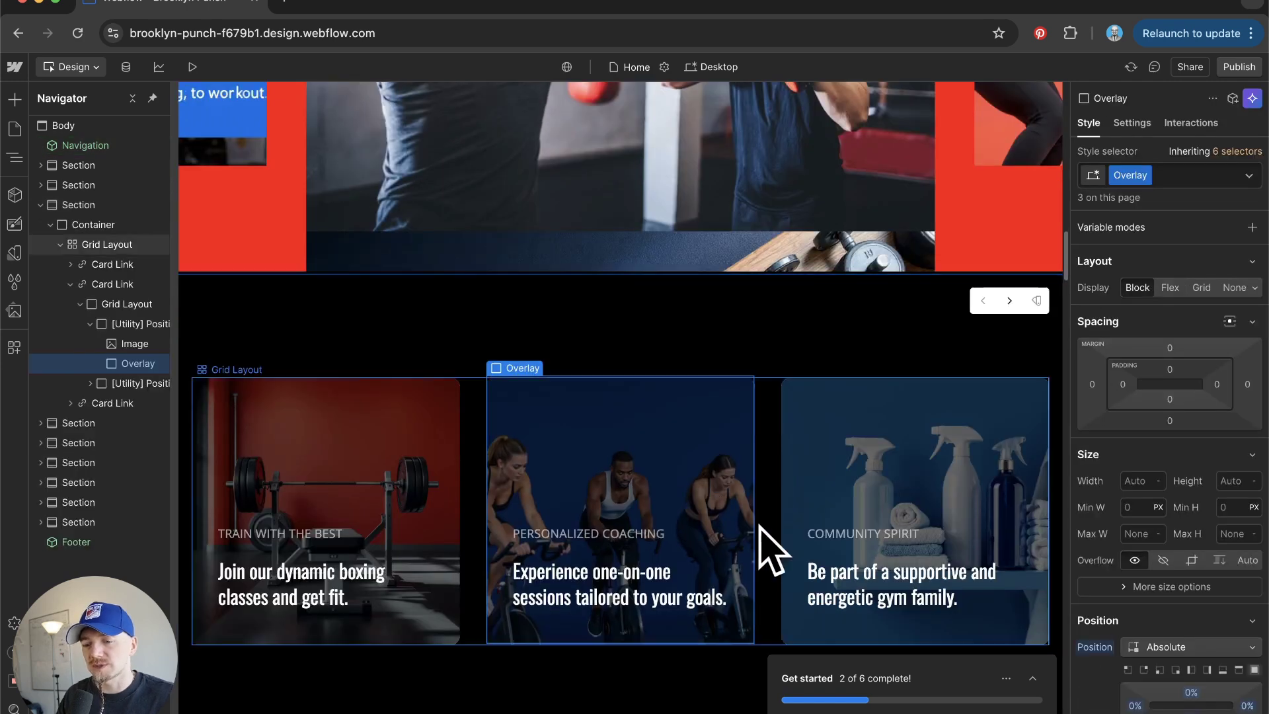
pyautogui.scroll(-7, 760, 529)
pyautogui.scroll(-6, 301, 537)
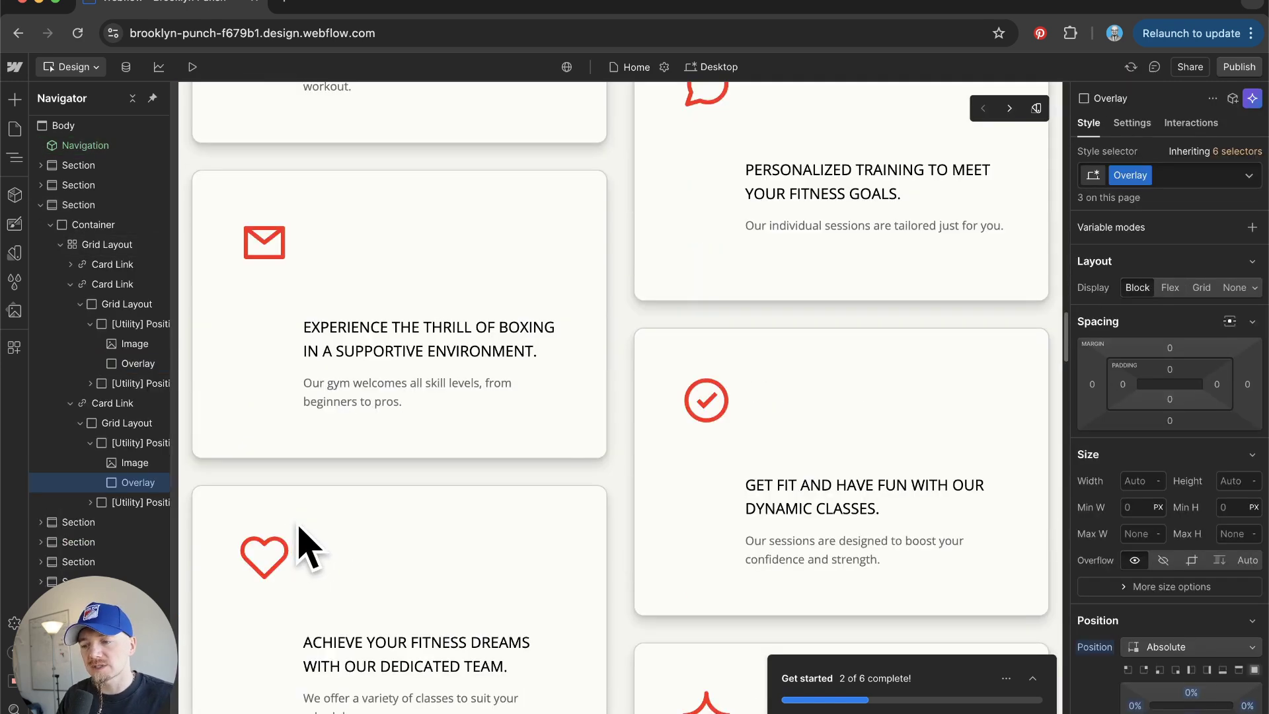
pyautogui.scroll(-8, 626, 501)
pyautogui.scroll(-2, 628, 499)
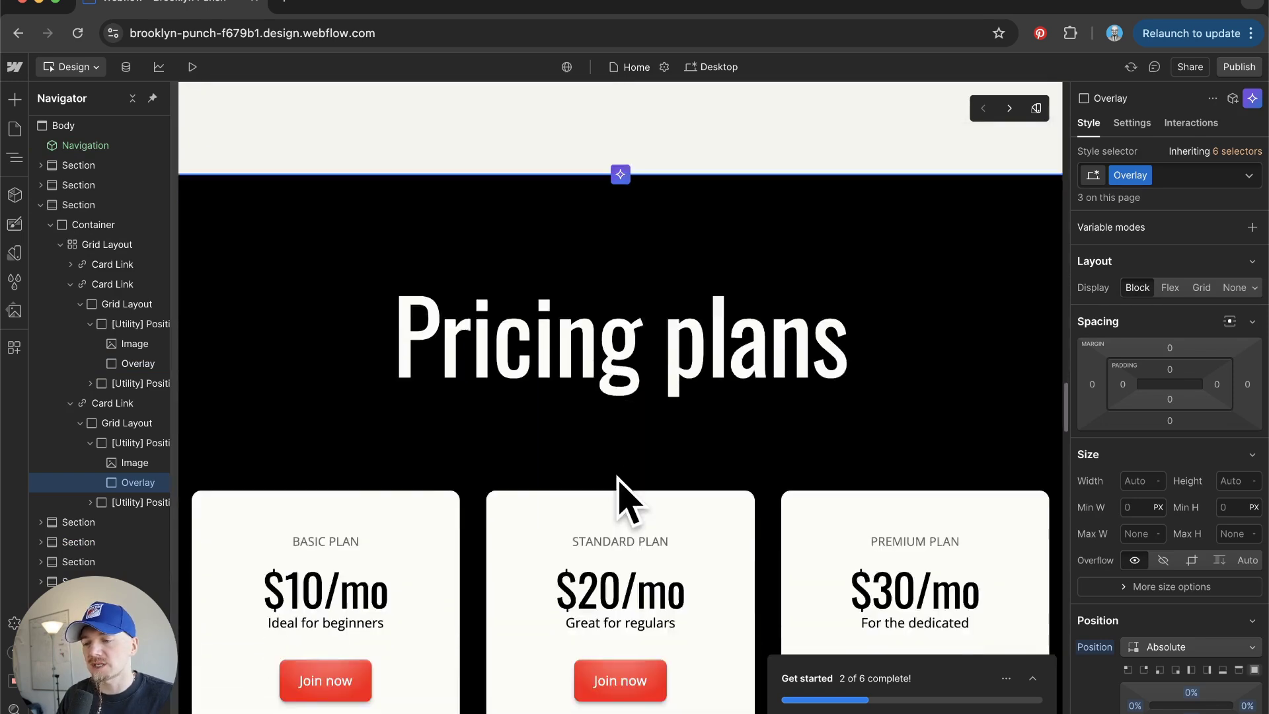
pyautogui.click(613, 337)
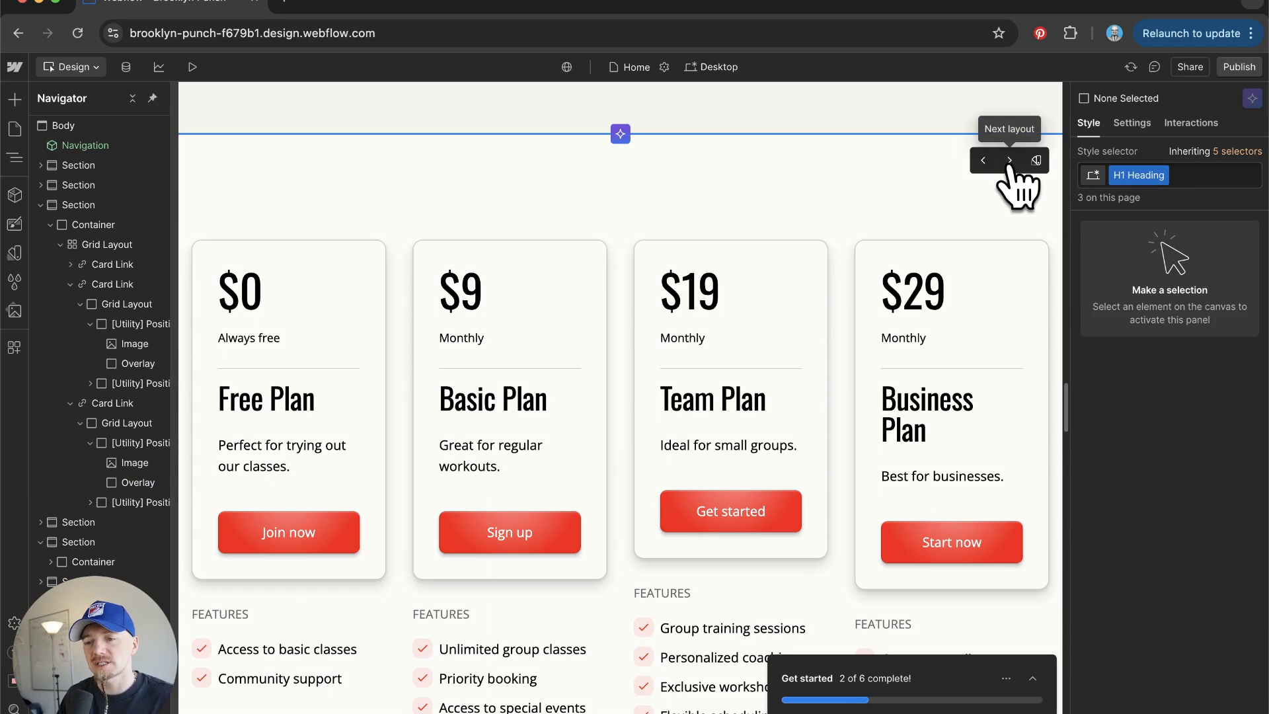
# - Add an AI Testimonial section and publish Brooklyn Punch to its webflow.io staging domain
pyautogui.click(620, 134)
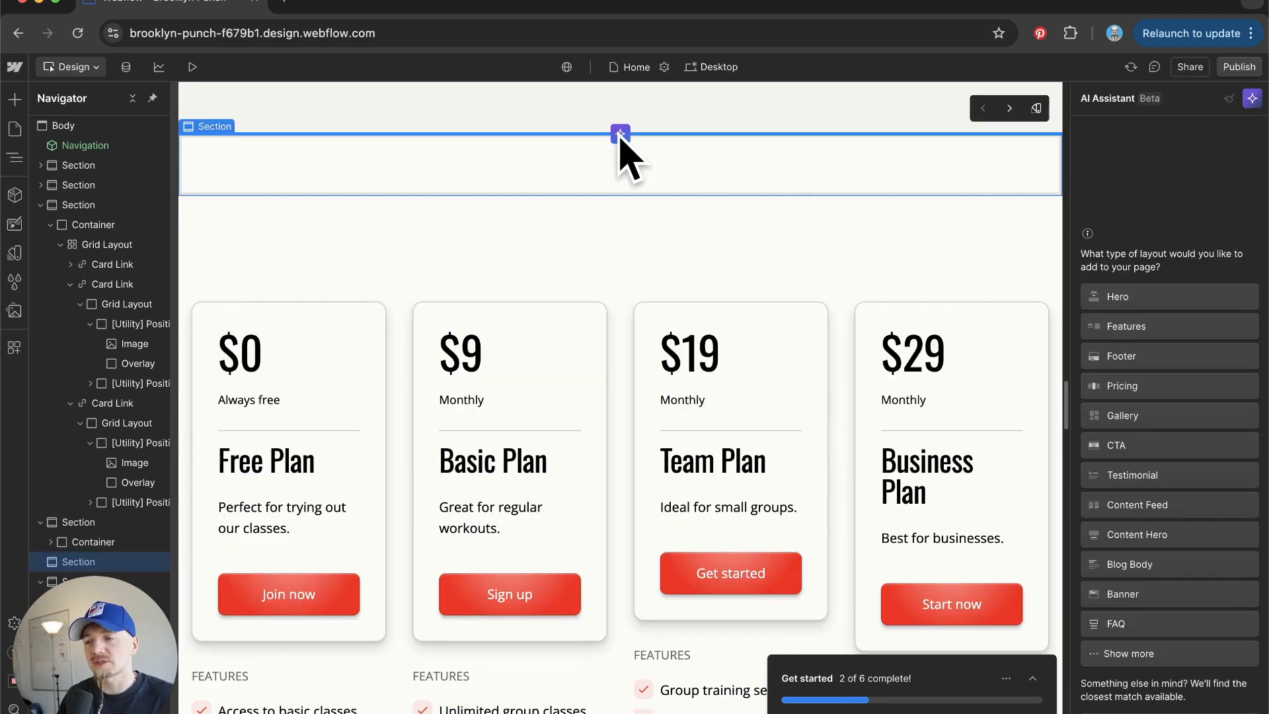
pyautogui.click(1132, 475)
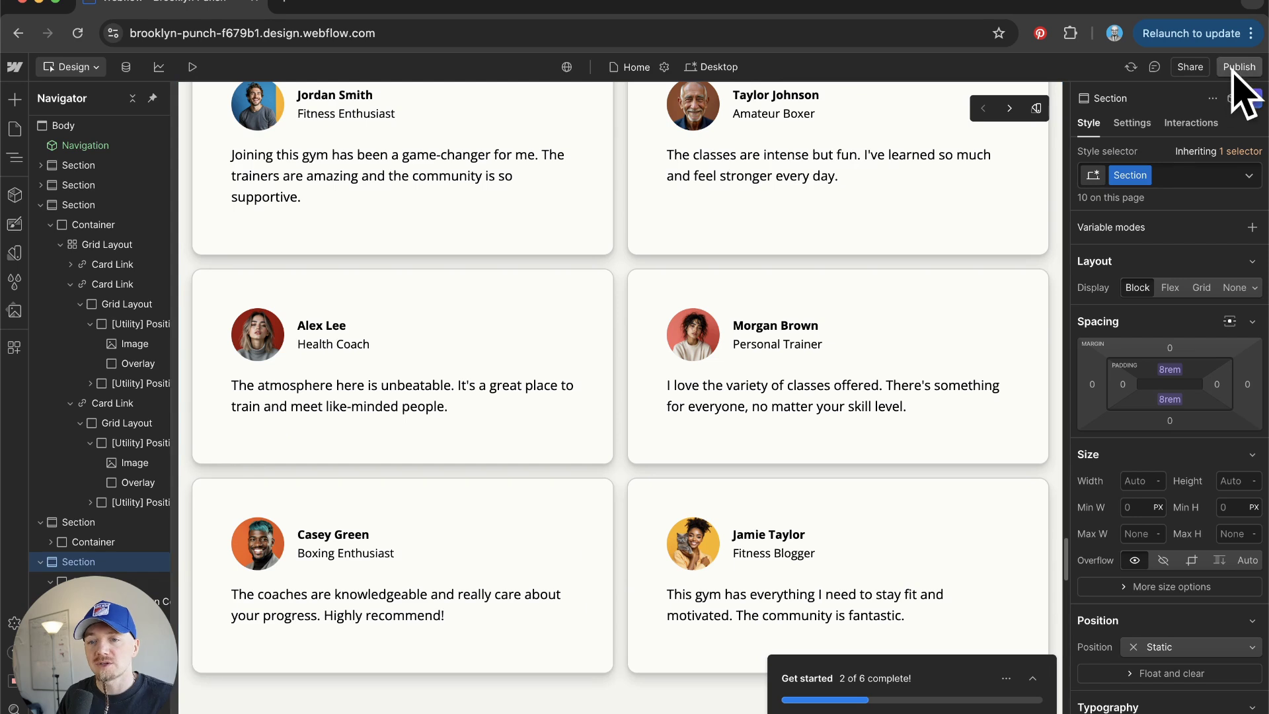
pyautogui.click(1239, 69)
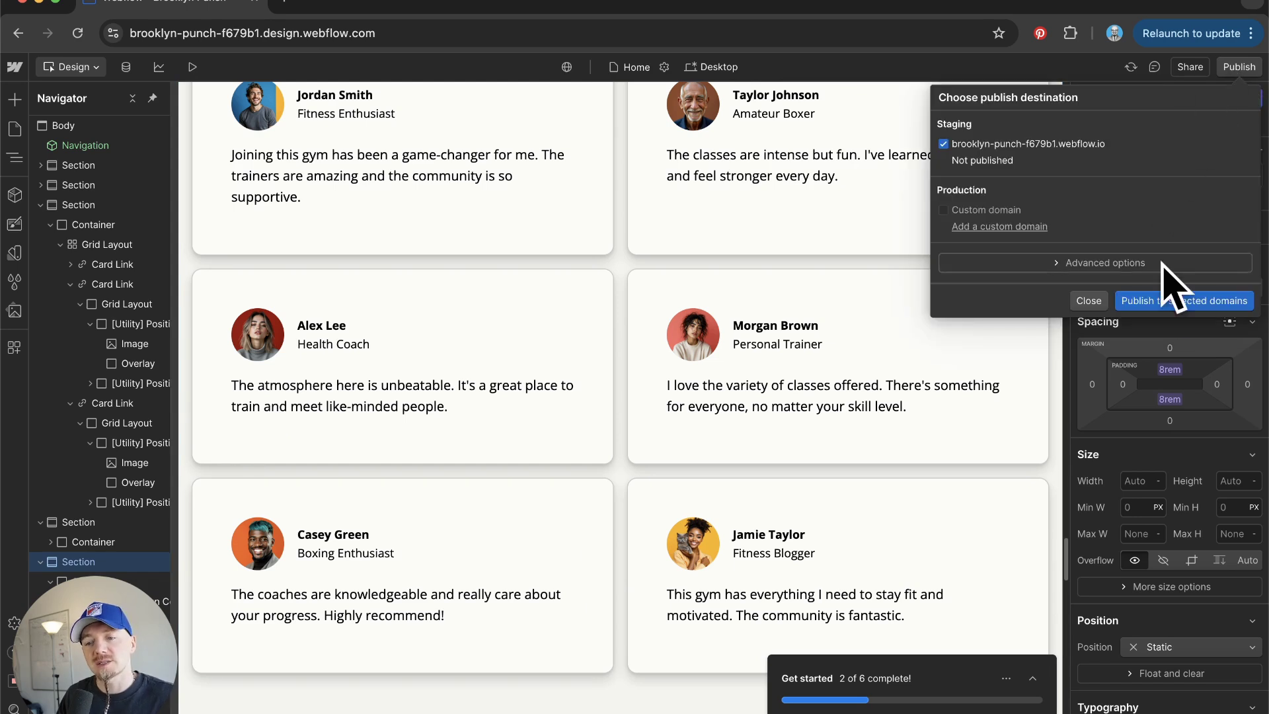
pyautogui.click(1165, 301)
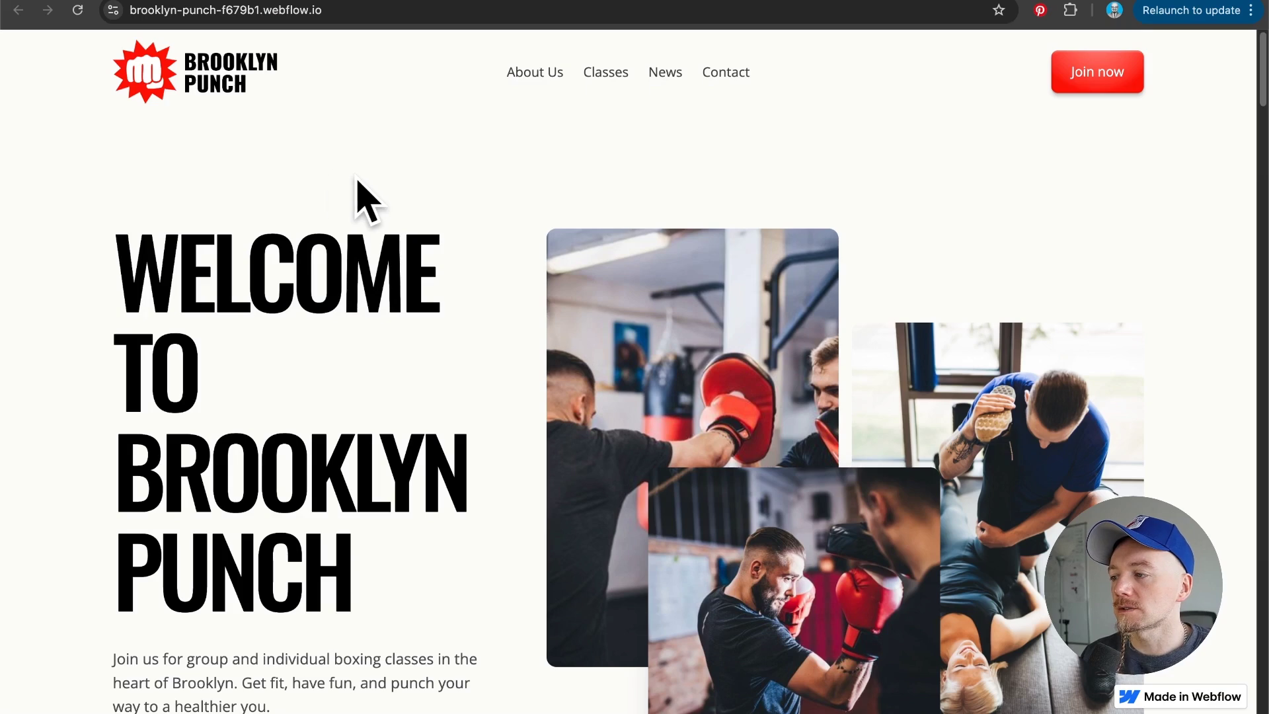
pyautogui.scroll(-10, 522, 337)
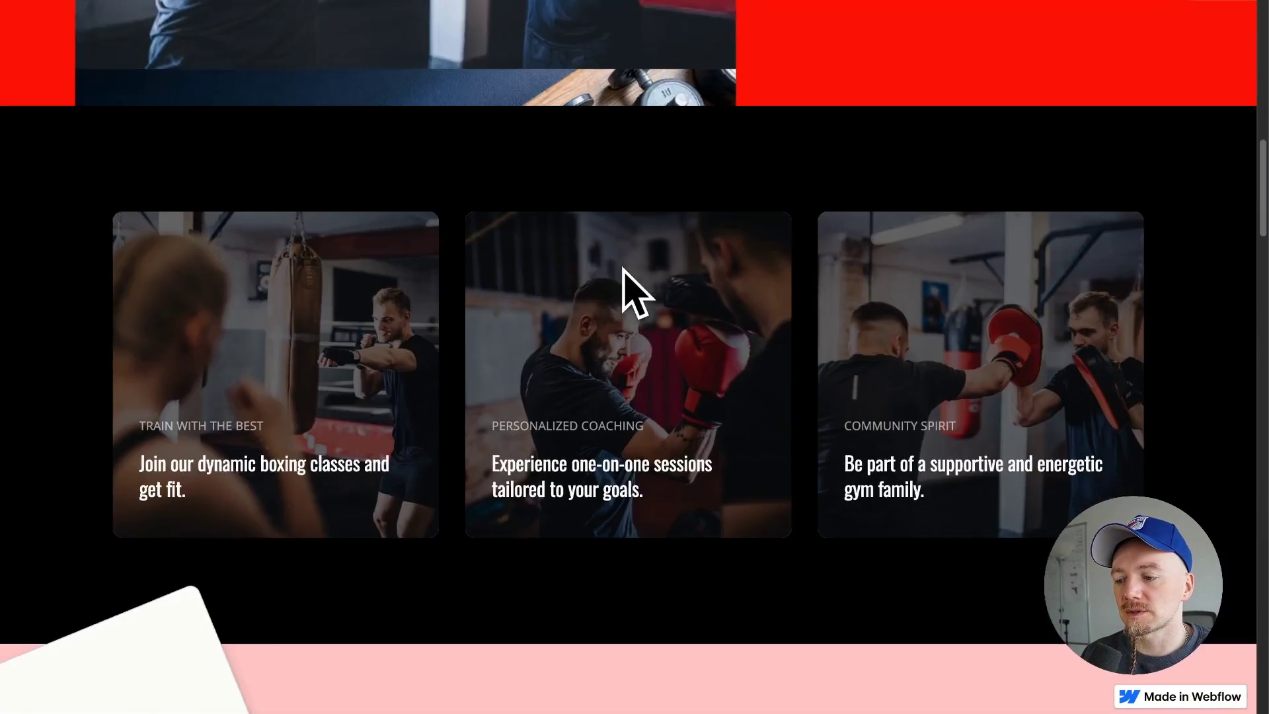
pyautogui.scroll(-5, 625, 278)
pyautogui.scroll(-15, 623, 271)
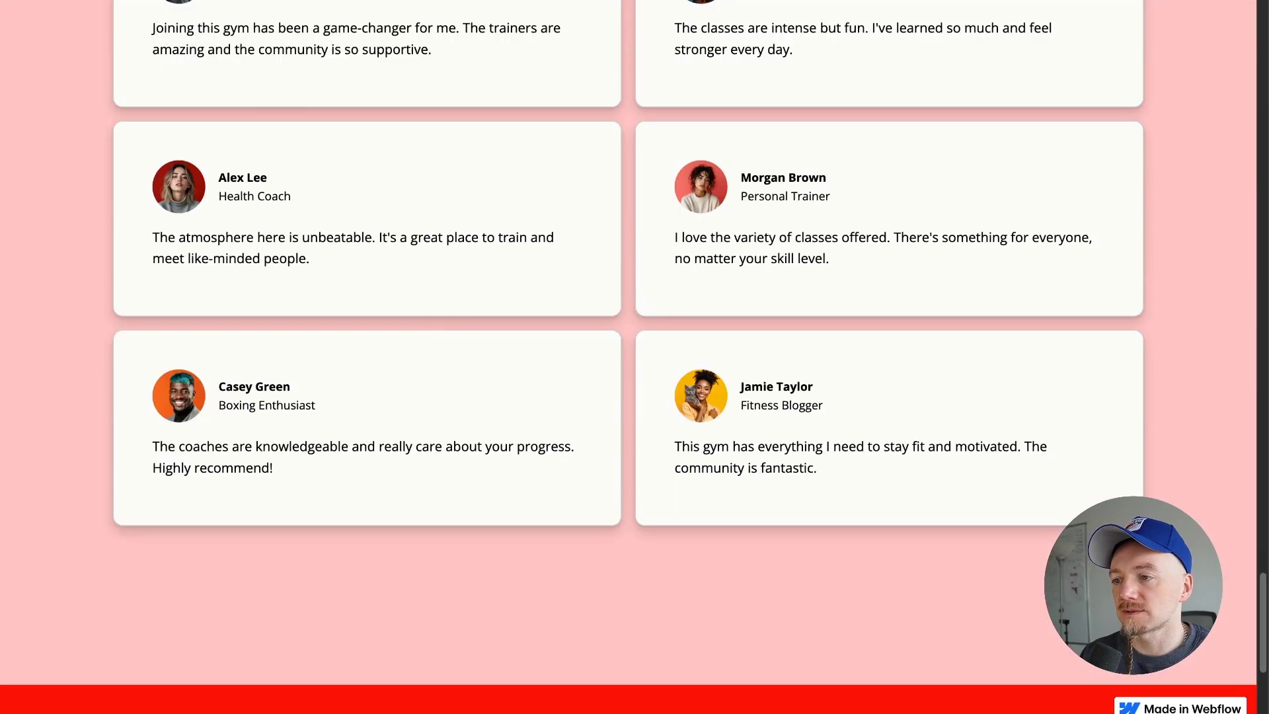
pyautogui.scroll(-6, 672, 397)
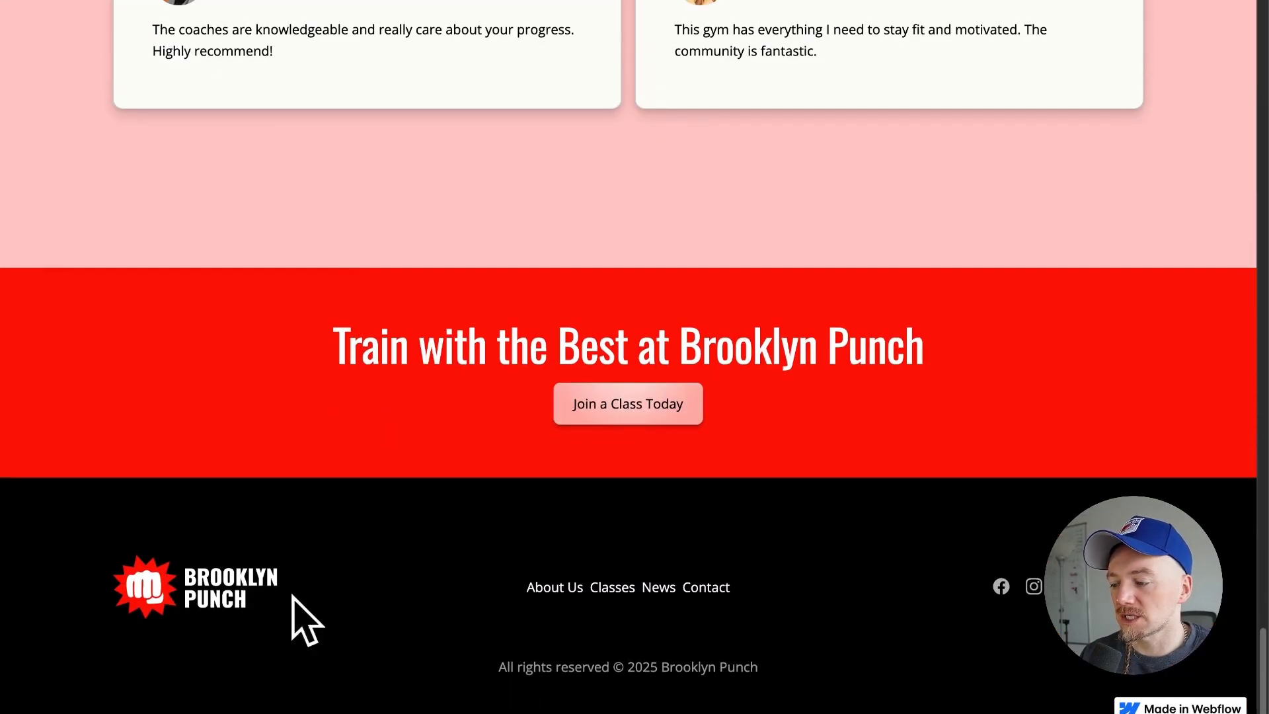
pyautogui.scroll(20, 599, 611)
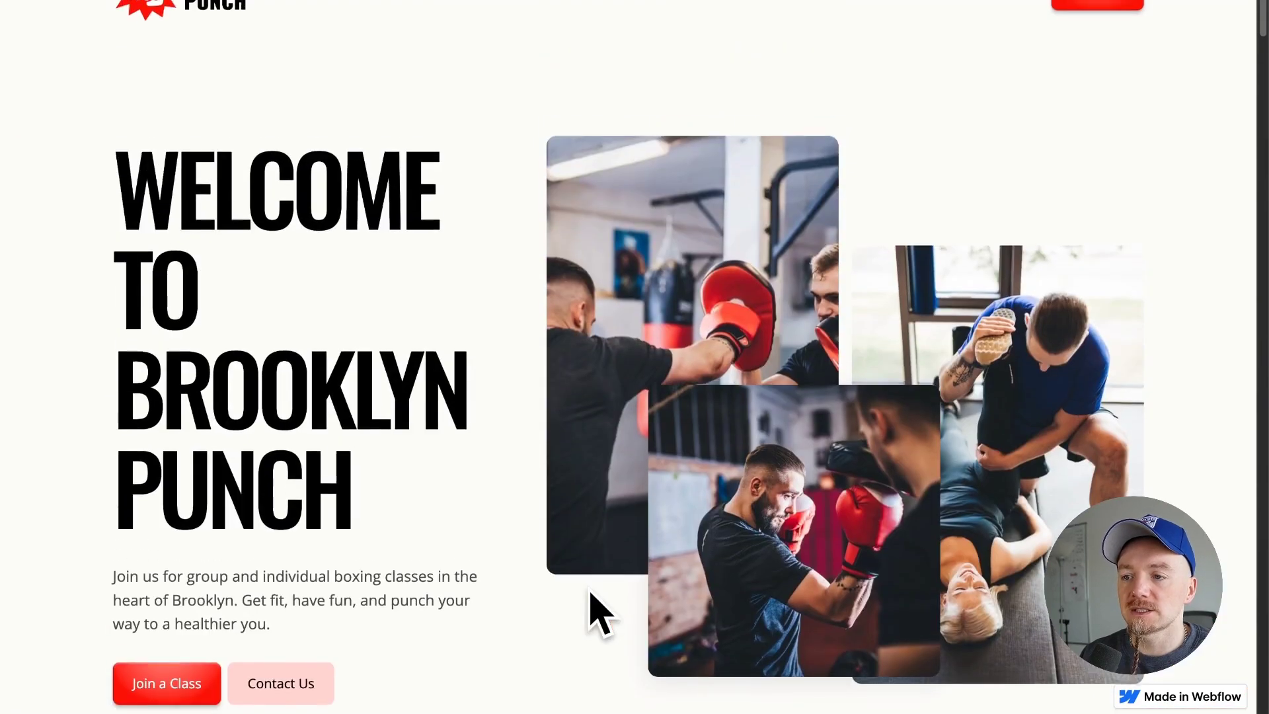
pyautogui.scroll(-1, 598, 612)
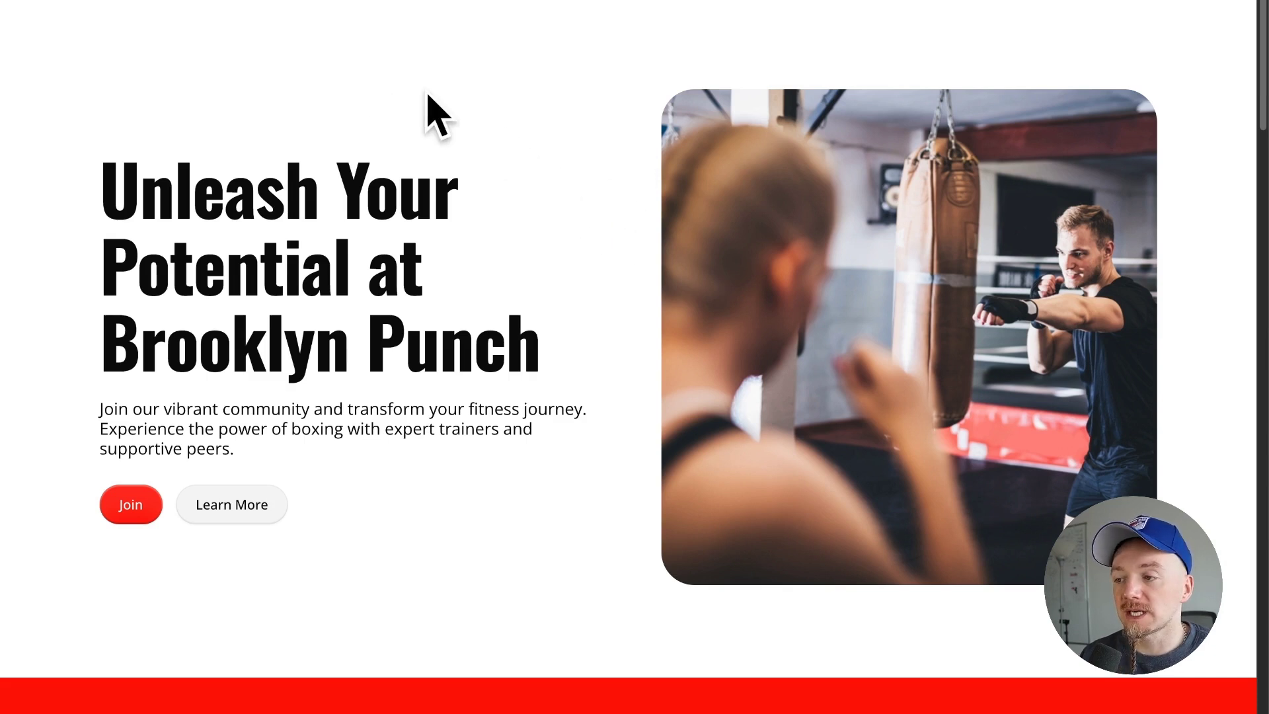
# - Scroll through the alternate Brooklyn Punch homepage in Chrome
pyautogui.scroll(-20, 558, 405)
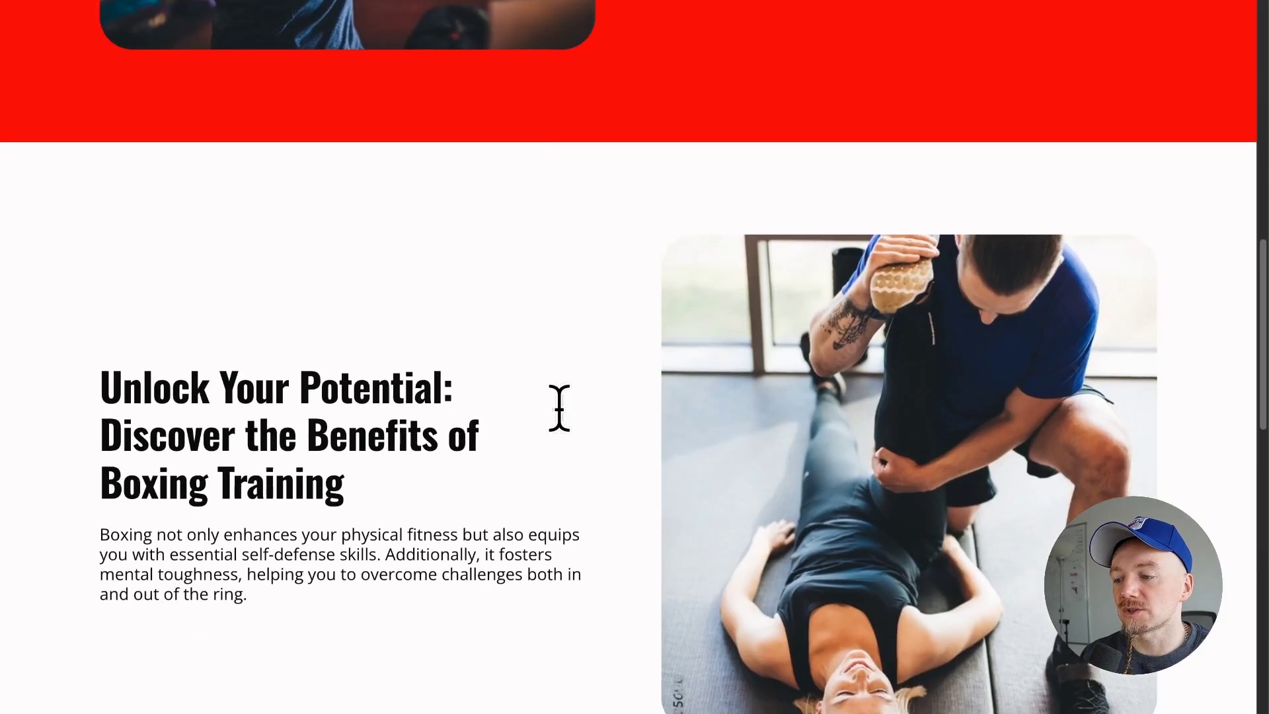
pyautogui.scroll(-2, 562, 416)
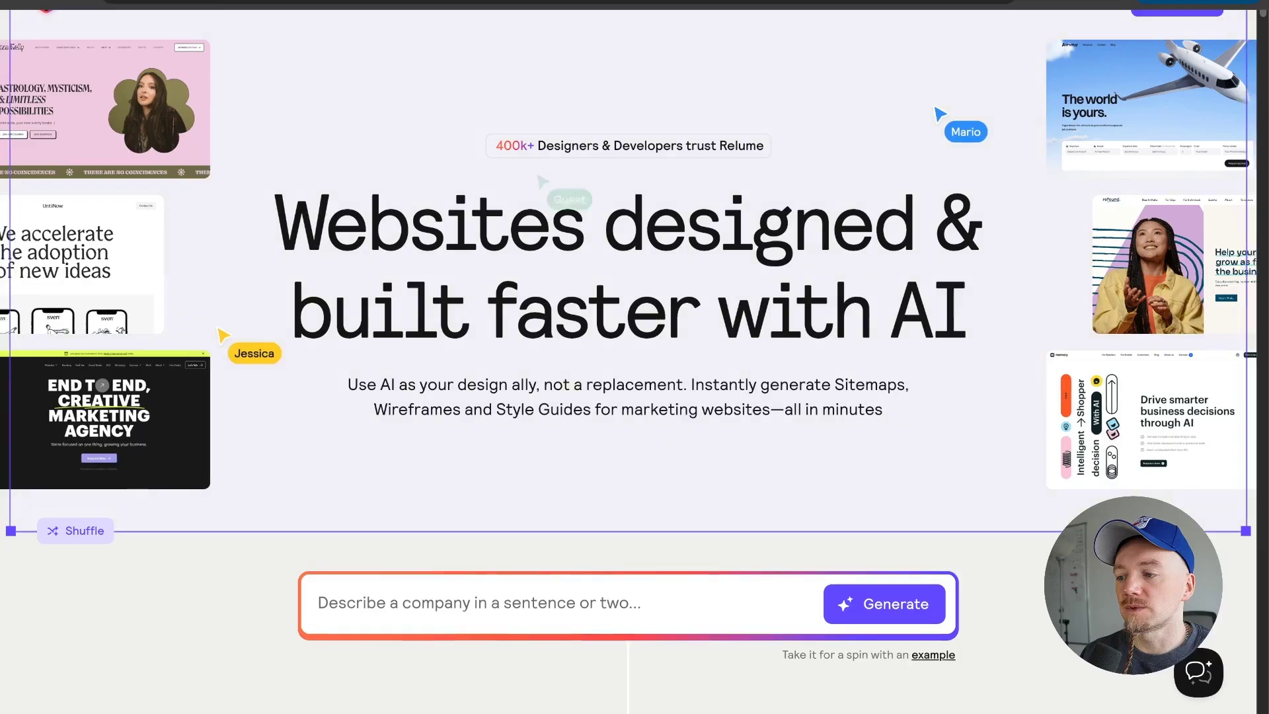